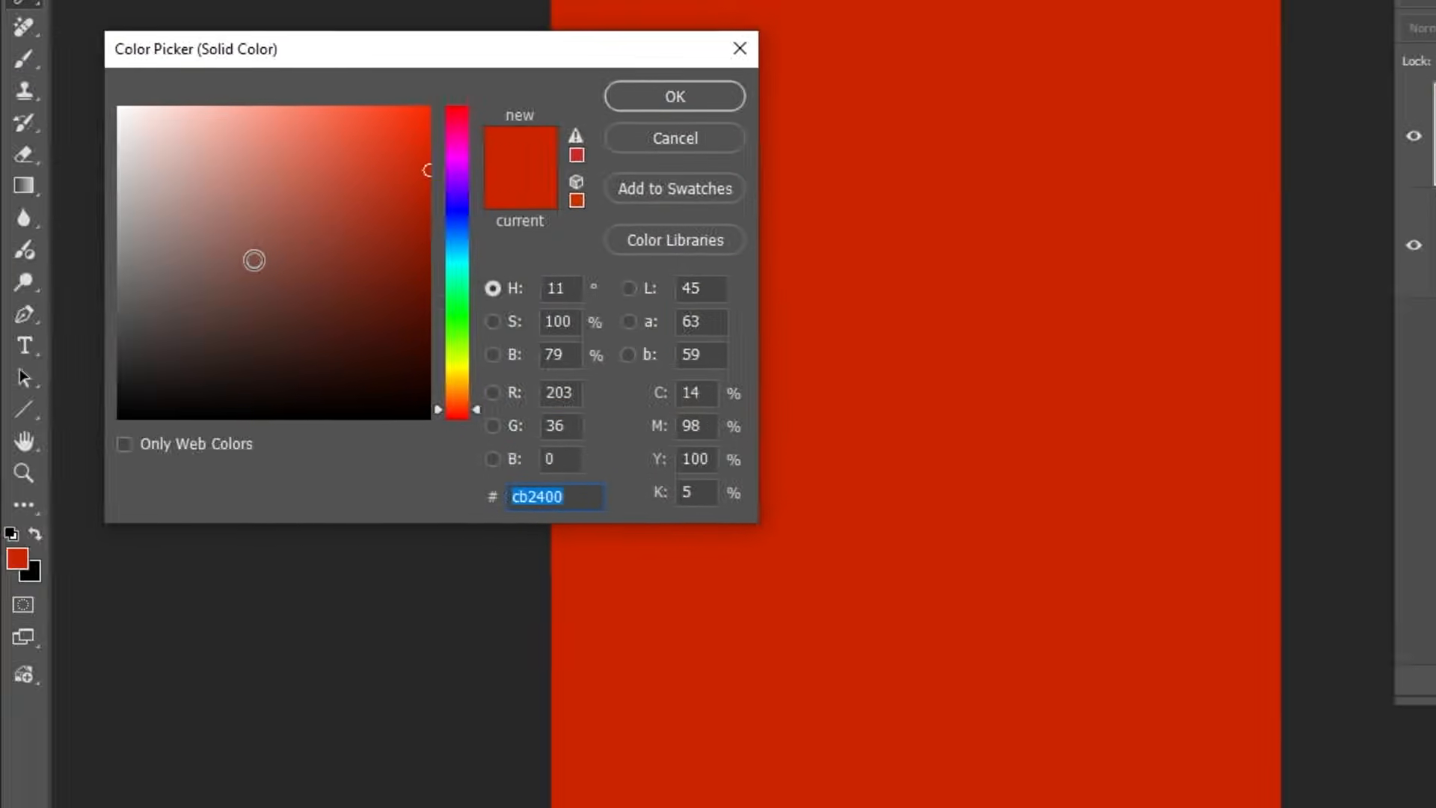
- Set the solid colour fill layer to black (000000) and add a new empty layer above it
drag(252, 256, 98, 439)
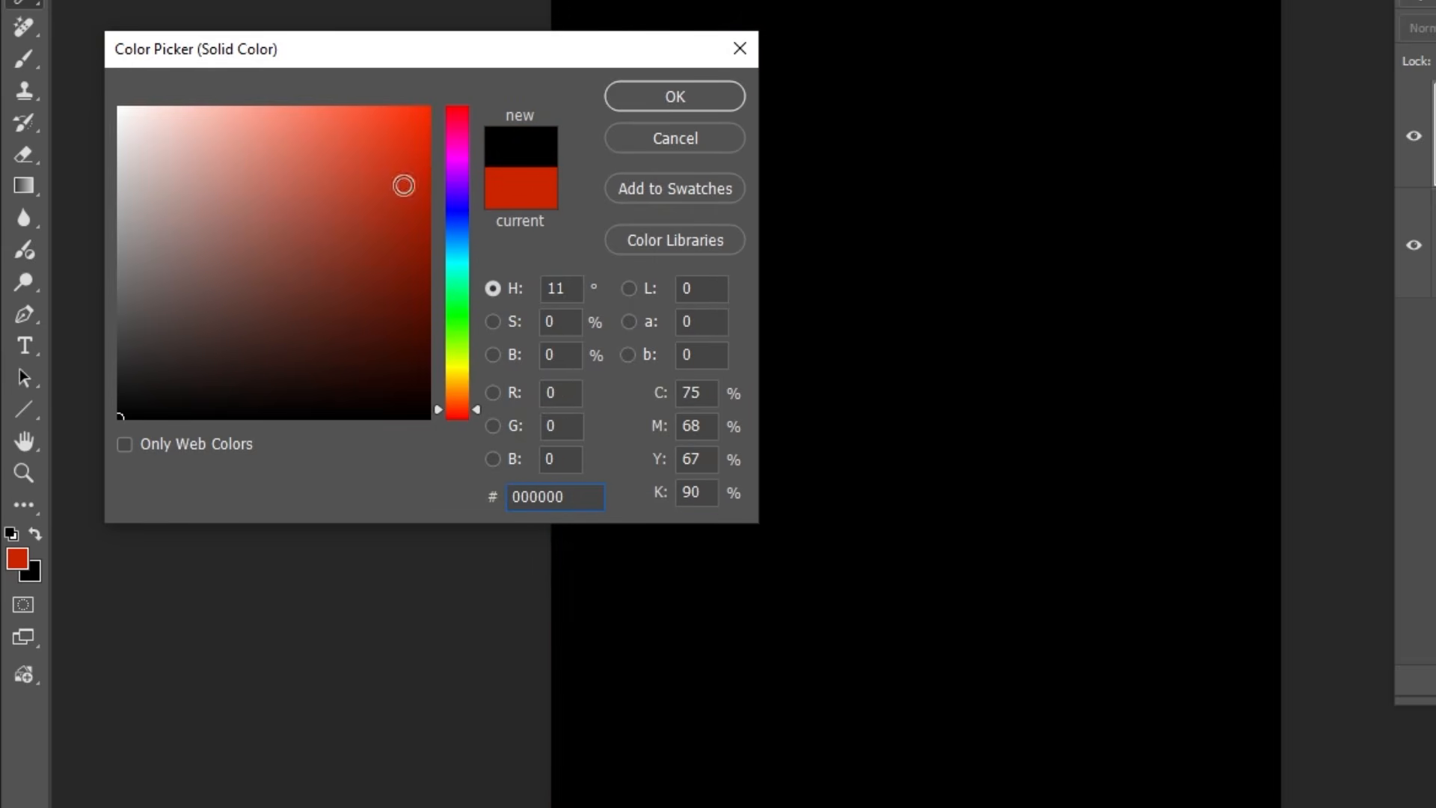
click(647, 103)
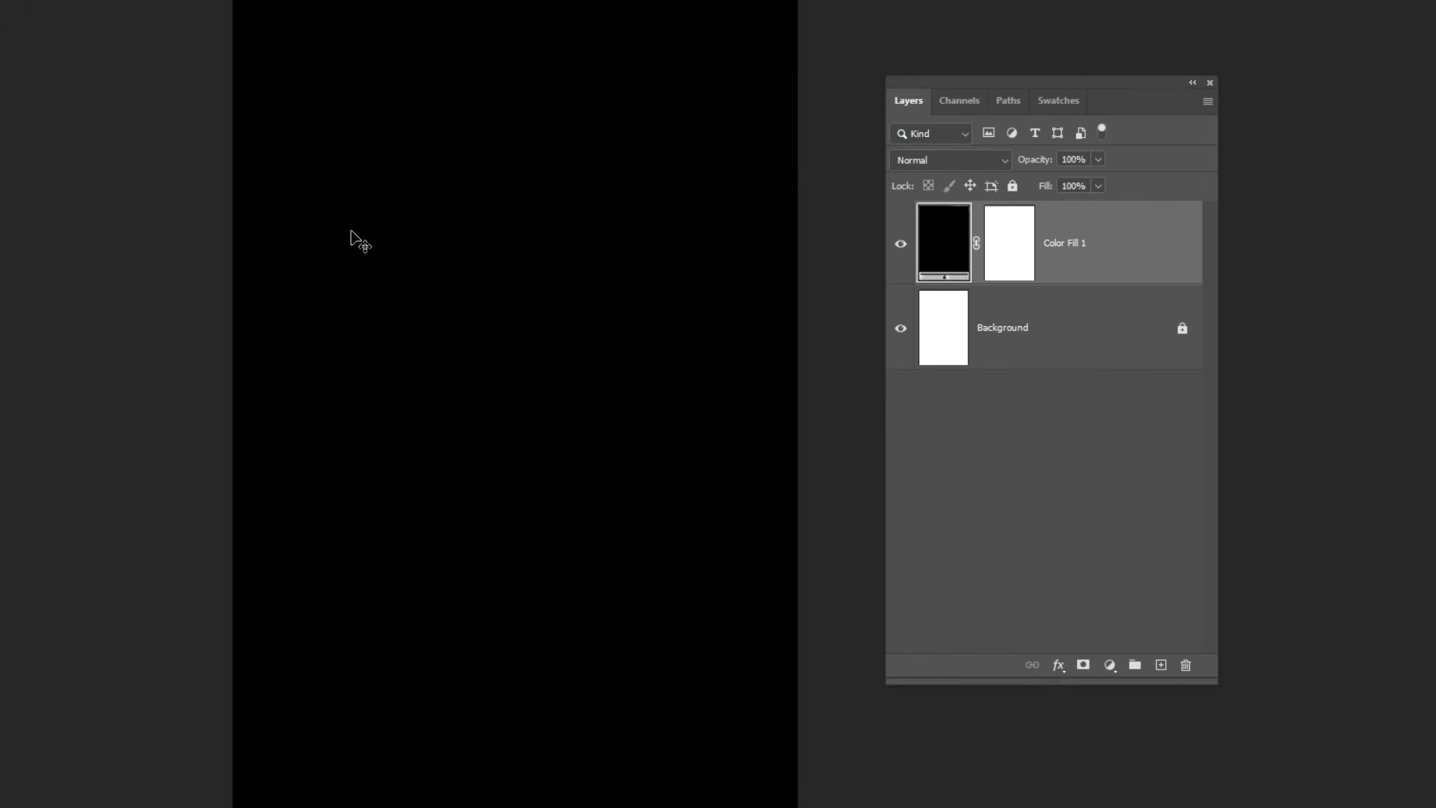
click(1161, 665)
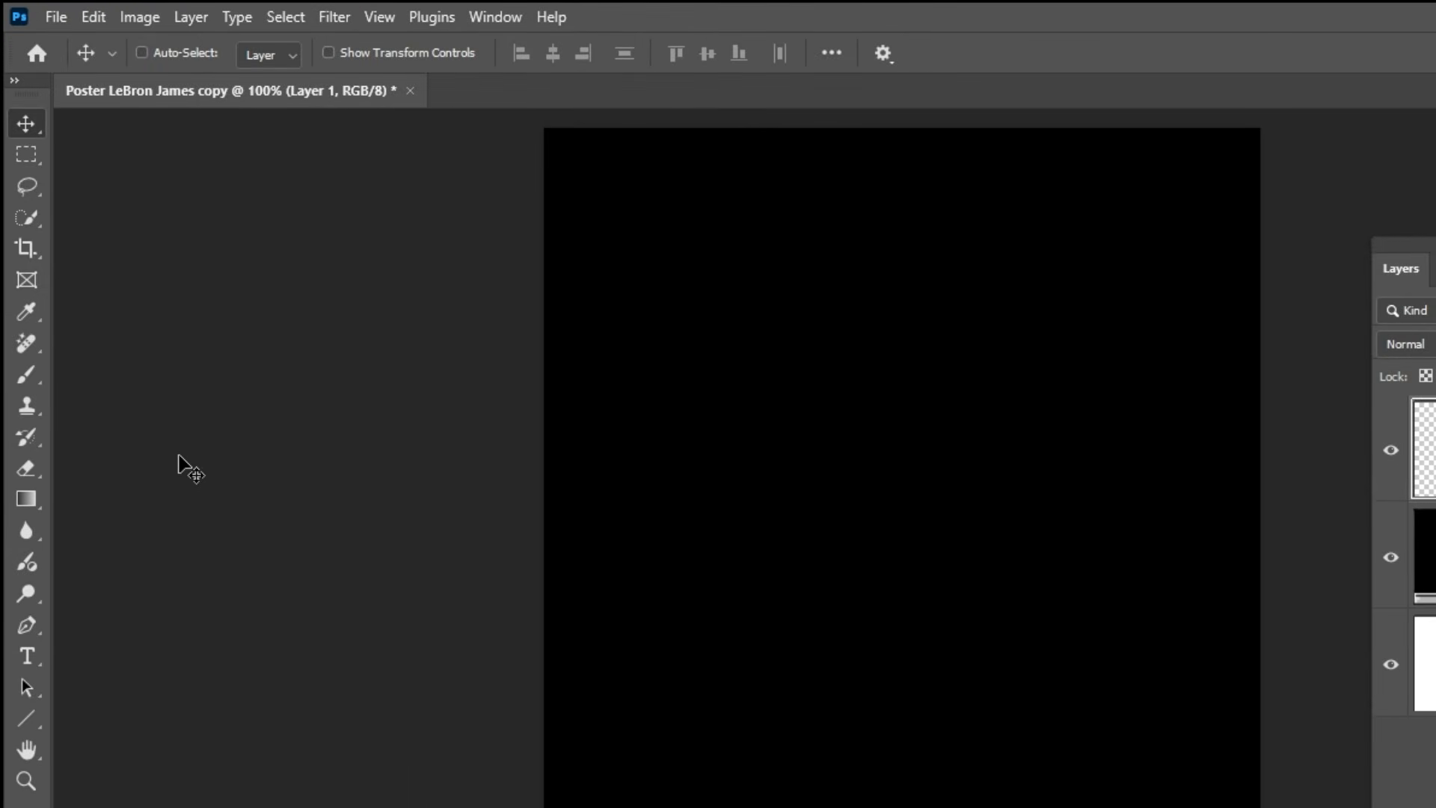
- Paint a red (#CB2400) glow across the poster's lower part with a 600 px Soft Round brush at 71% flow
click(34, 379)
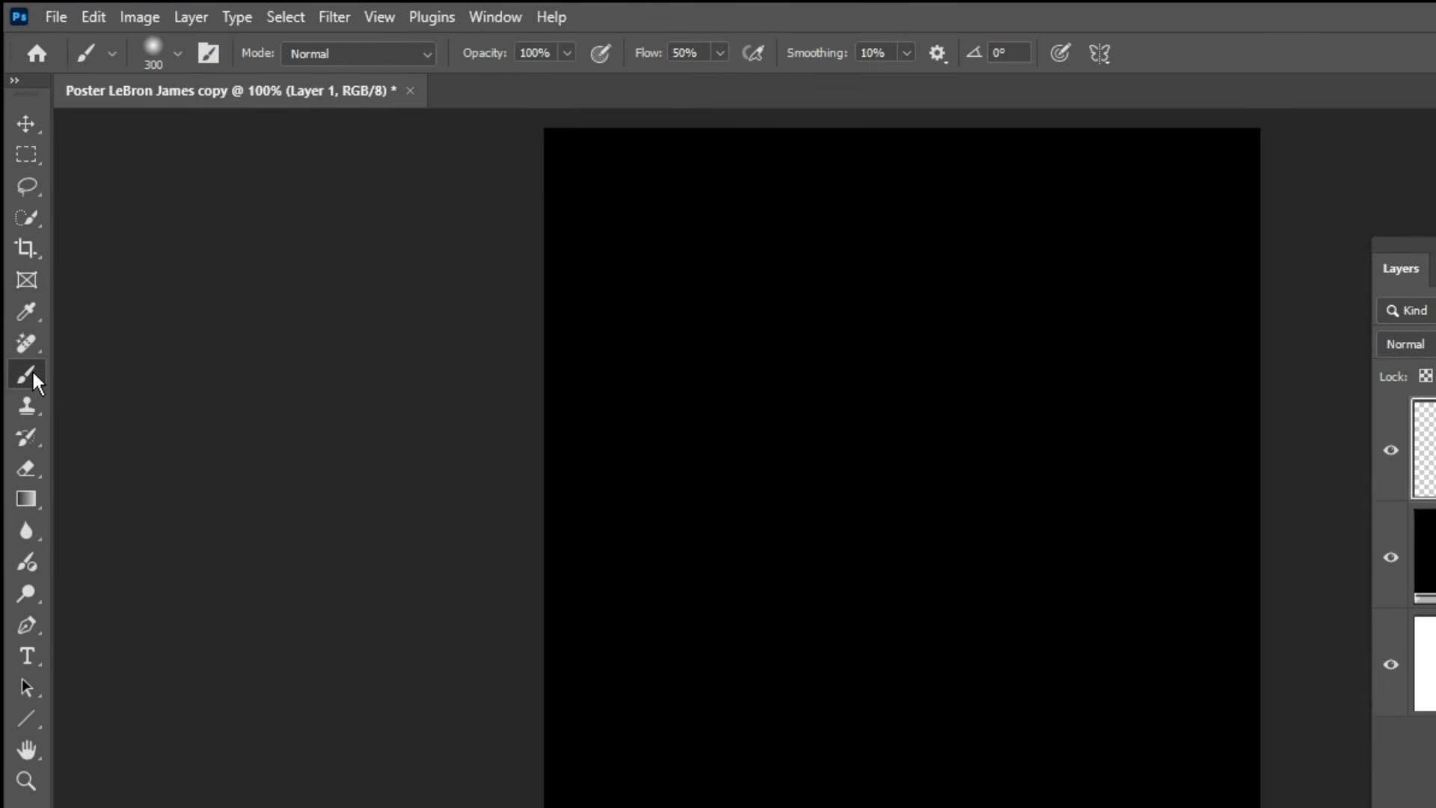
click(178, 54)
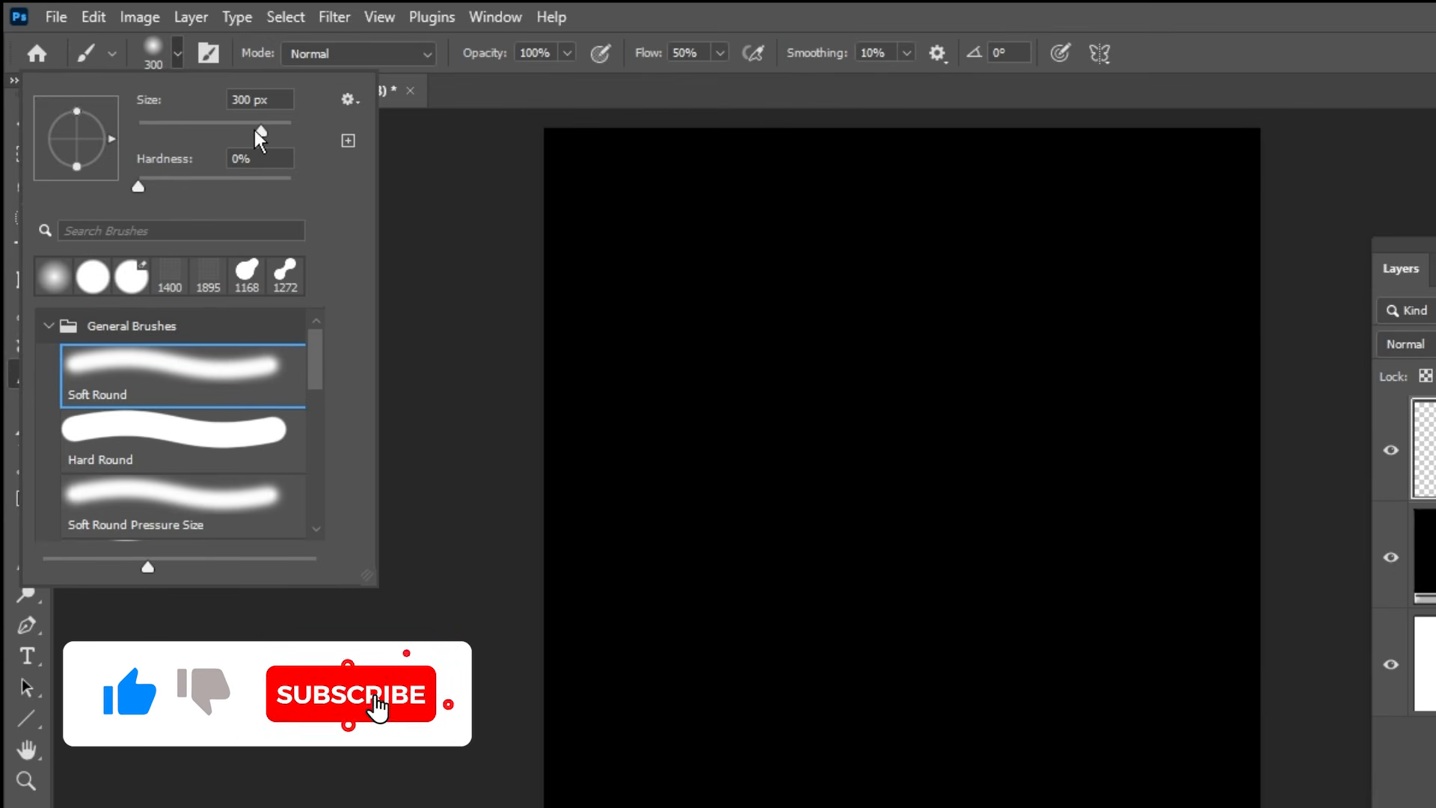
click(163, 51)
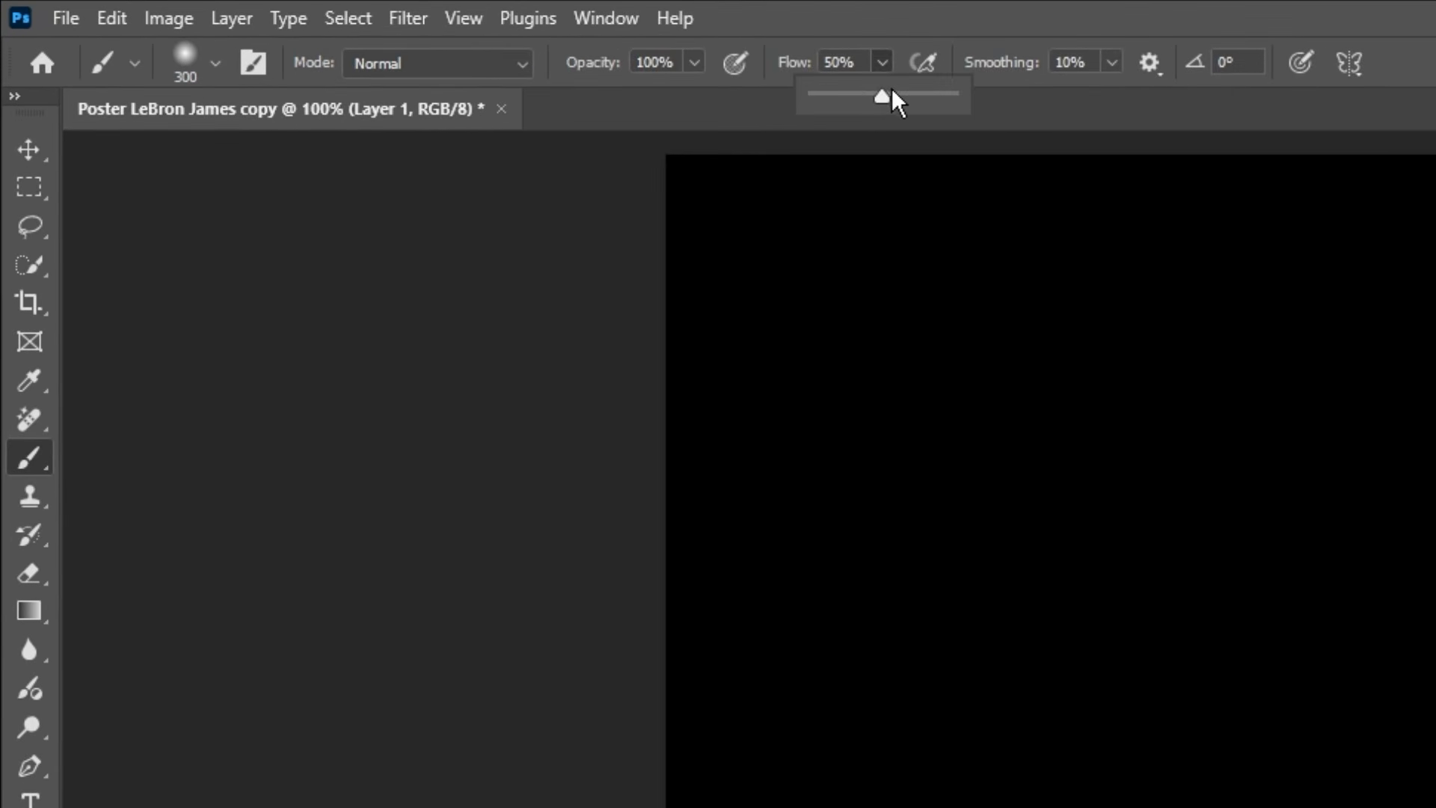
drag(892, 90, 910, 93)
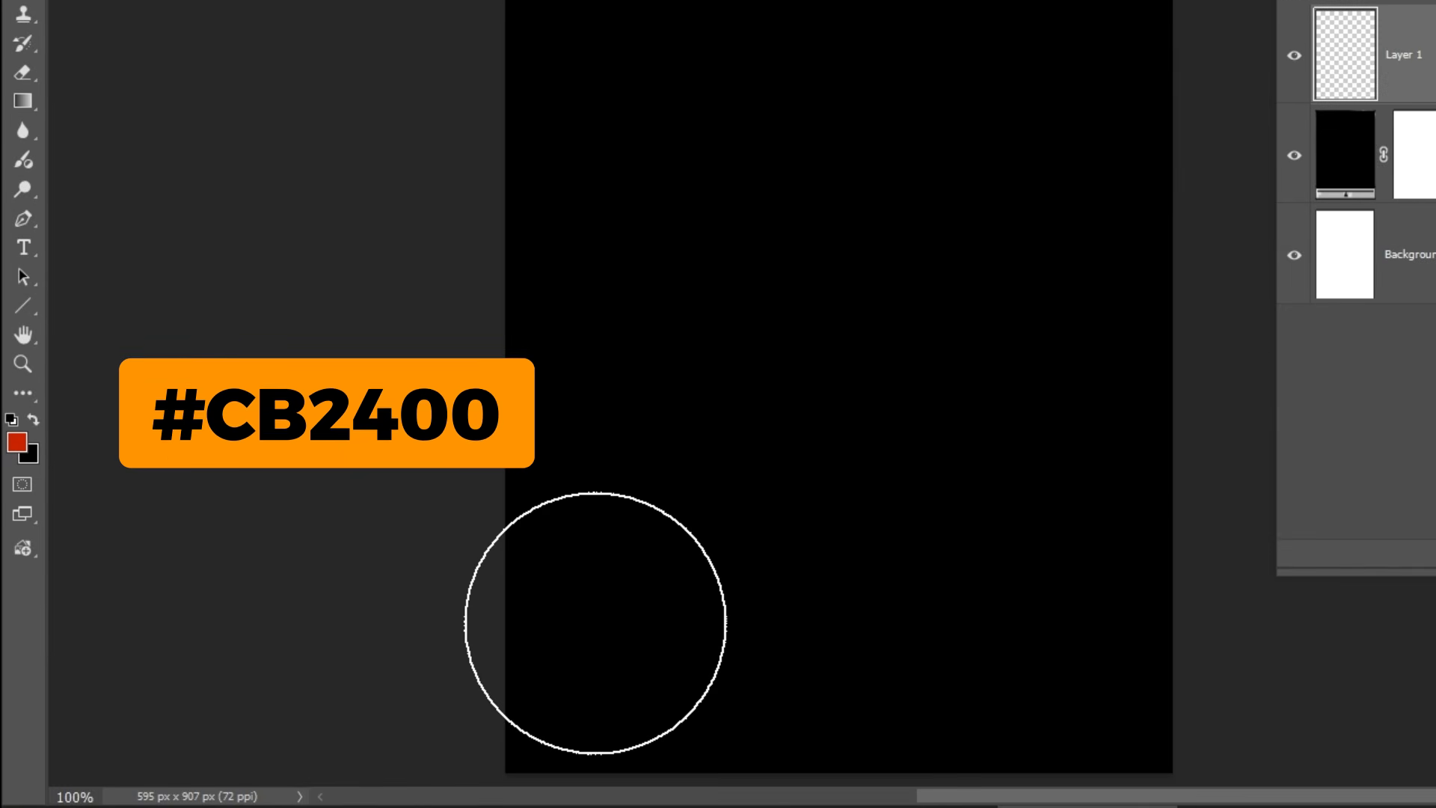
key(bracketright)
key(bracketright)
key(bracketright)
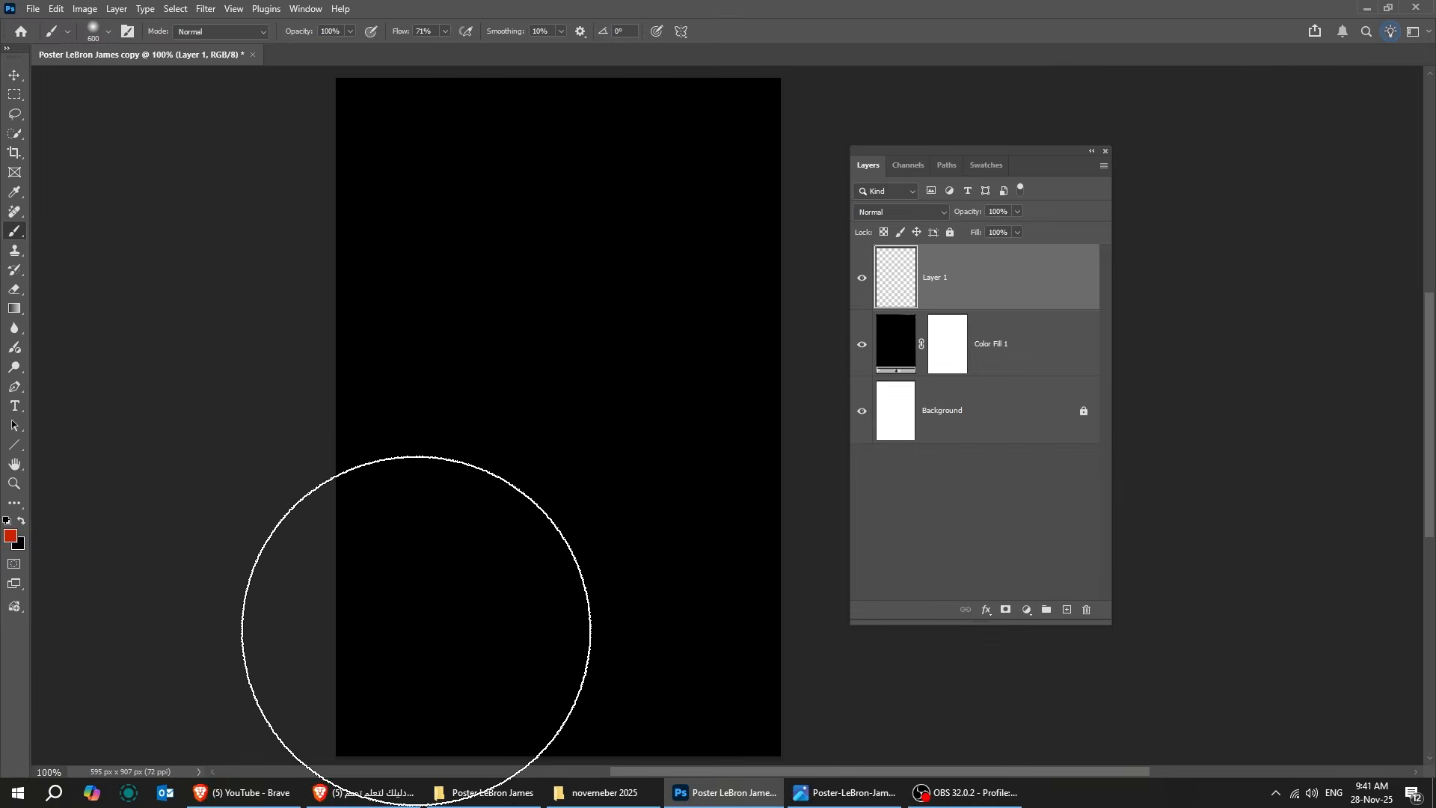
mouse_move(416, 631)
mouse_down()
mouse_move(664, 644)
mouse_move(397, 459)
mouse_move(429, 591)
mouse_move(485, 625)
mouse_move(533, 626)
mouse_move(689, 561)
mouse_up()
key(v)
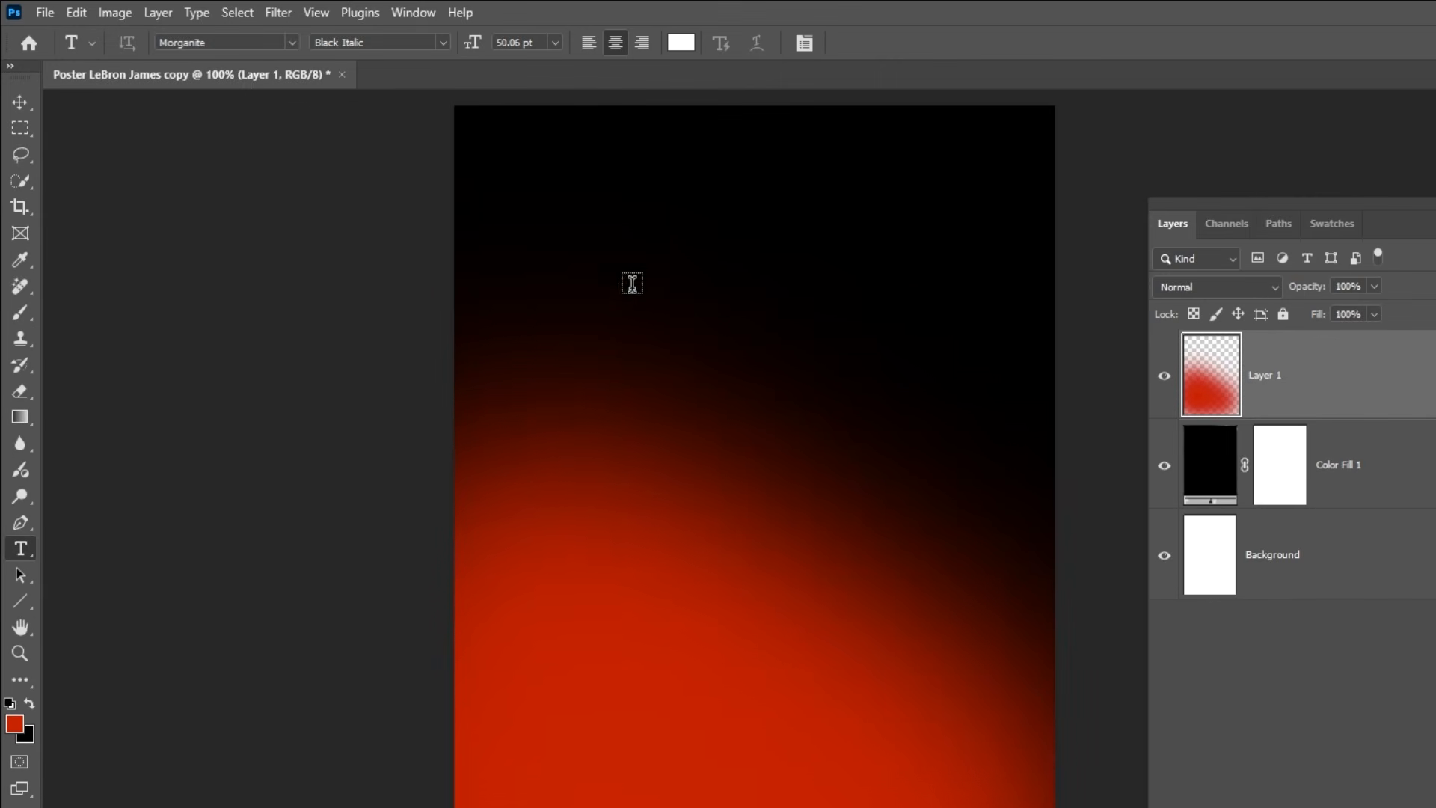
- Add the white two-line title "LEBRON JAMES" in Morganite Black Italic, all caps, at 50.06 pt in the poster's left half
click(805, 44)
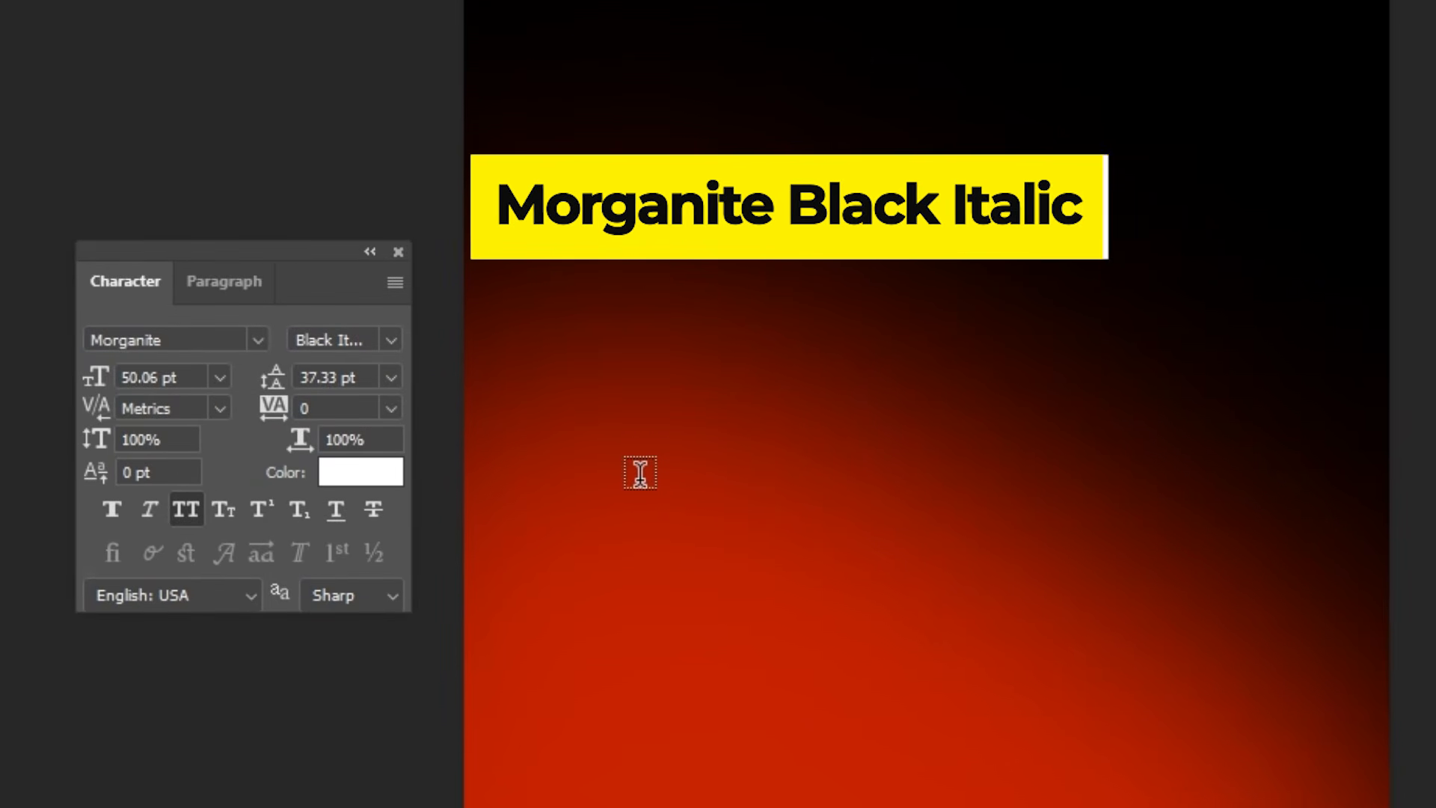
click(651, 469)
text(I)
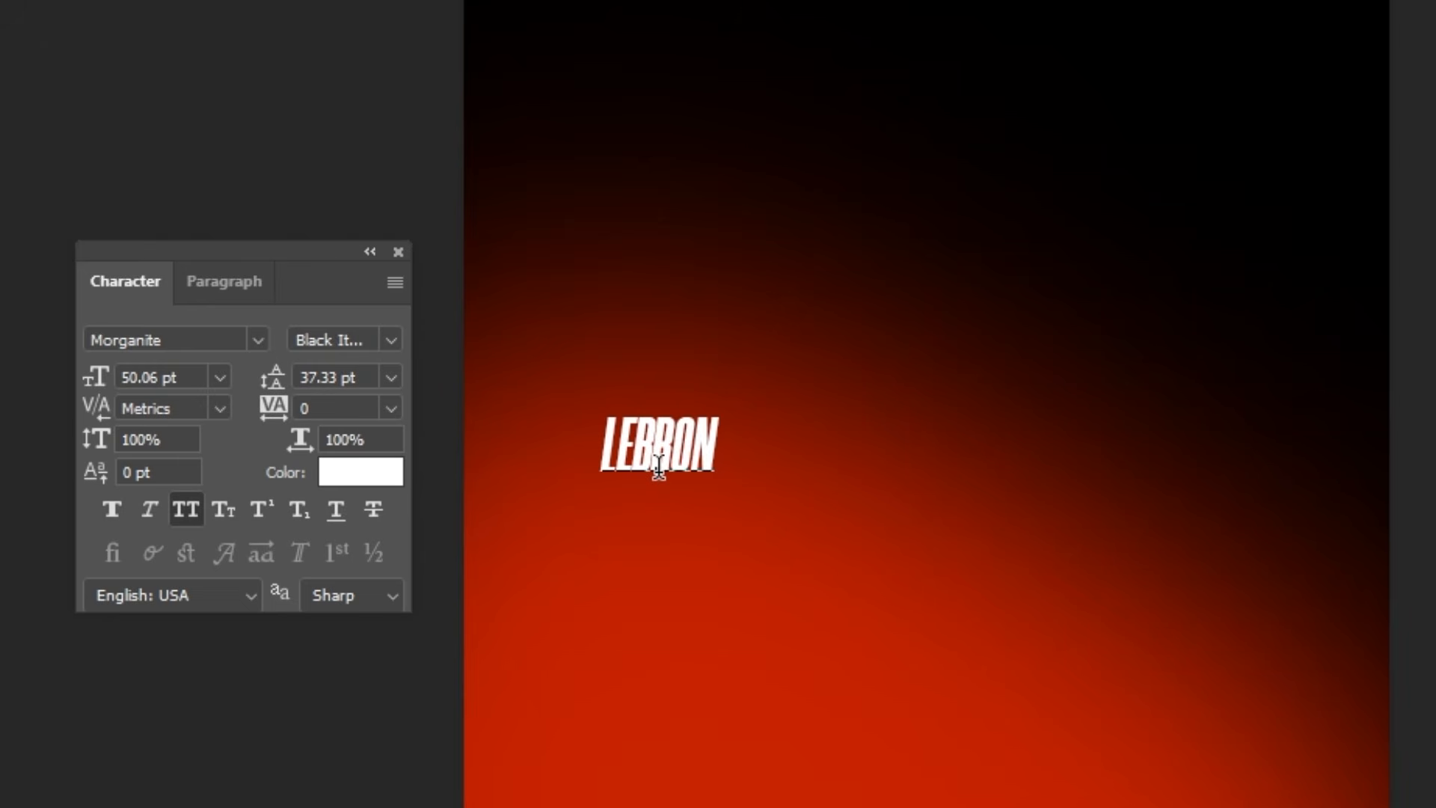
text(EBRON JAMES)
key(ctrl+Return)
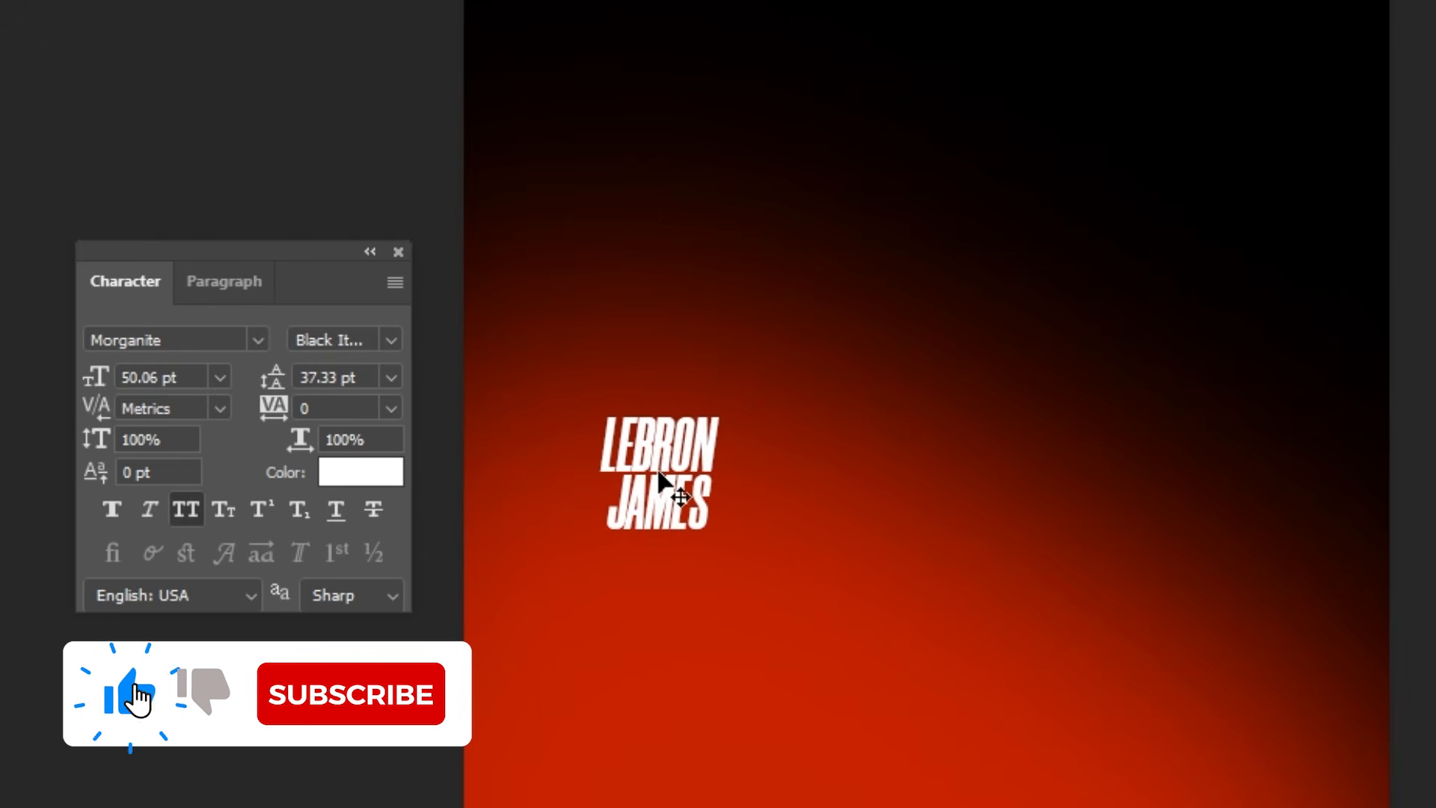
key(v)
scroll(499, 552, up, 2)
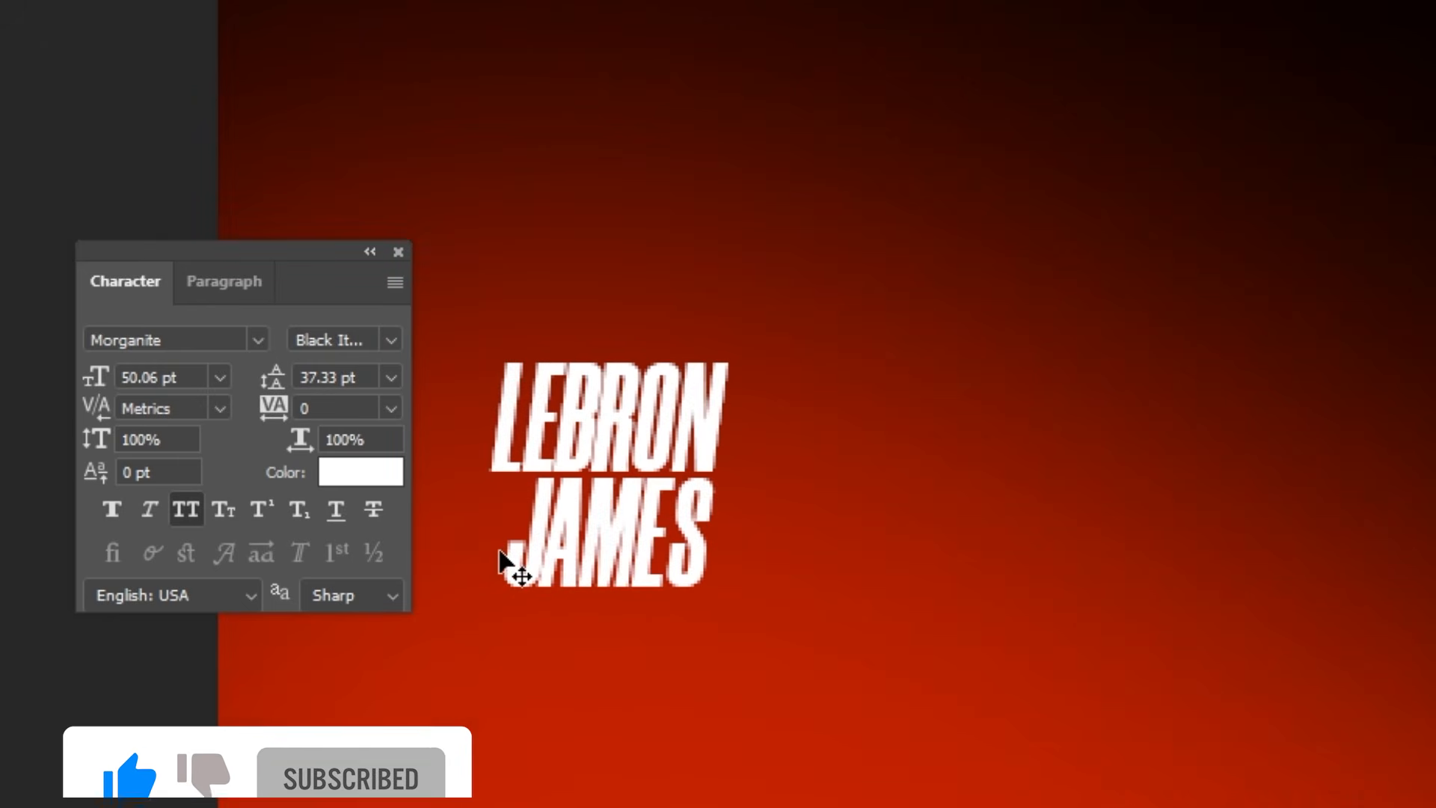
scroll(500, 552, down, 2)
scroll(499, 552, down, 2)
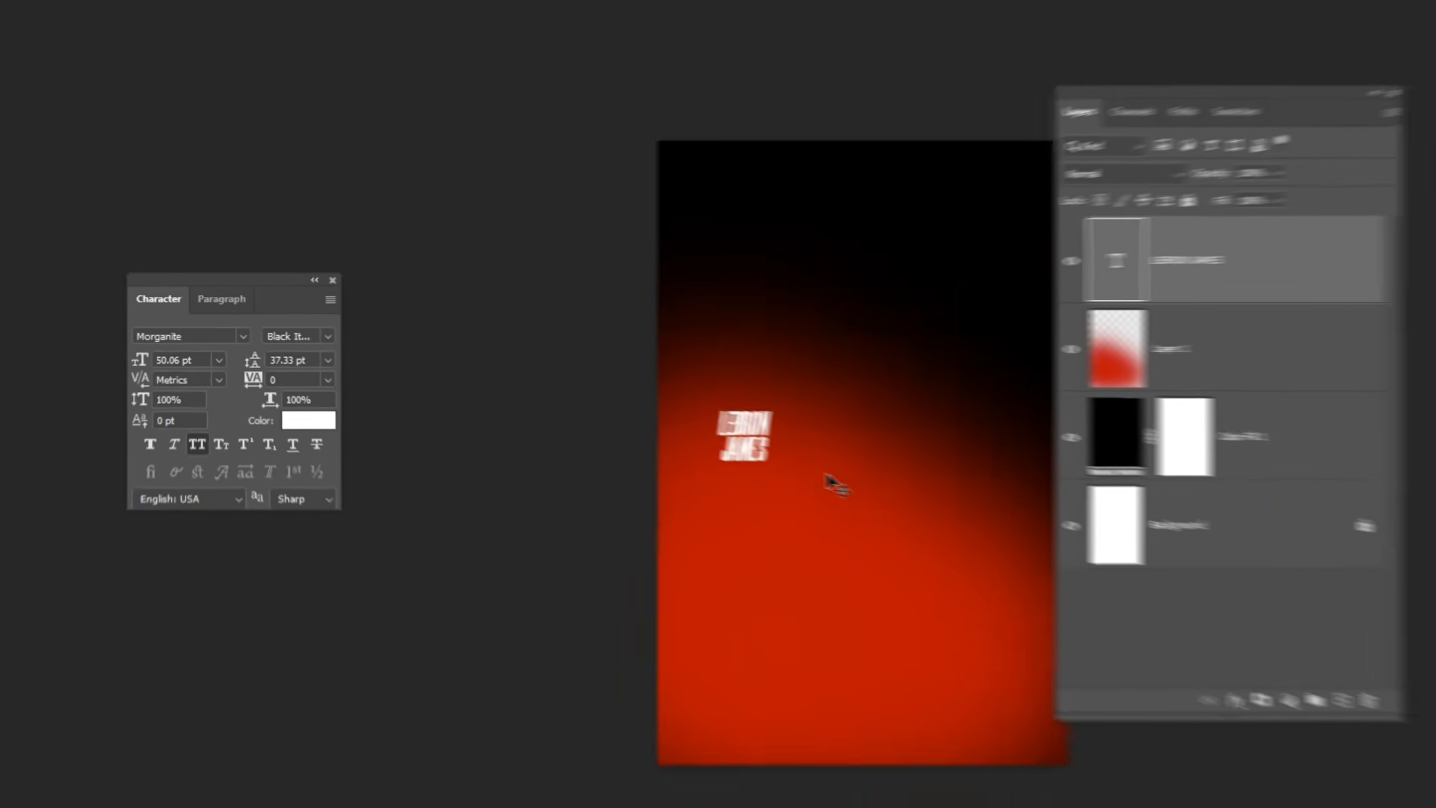
scroll(1088, 540, up, 1)
key(F7)
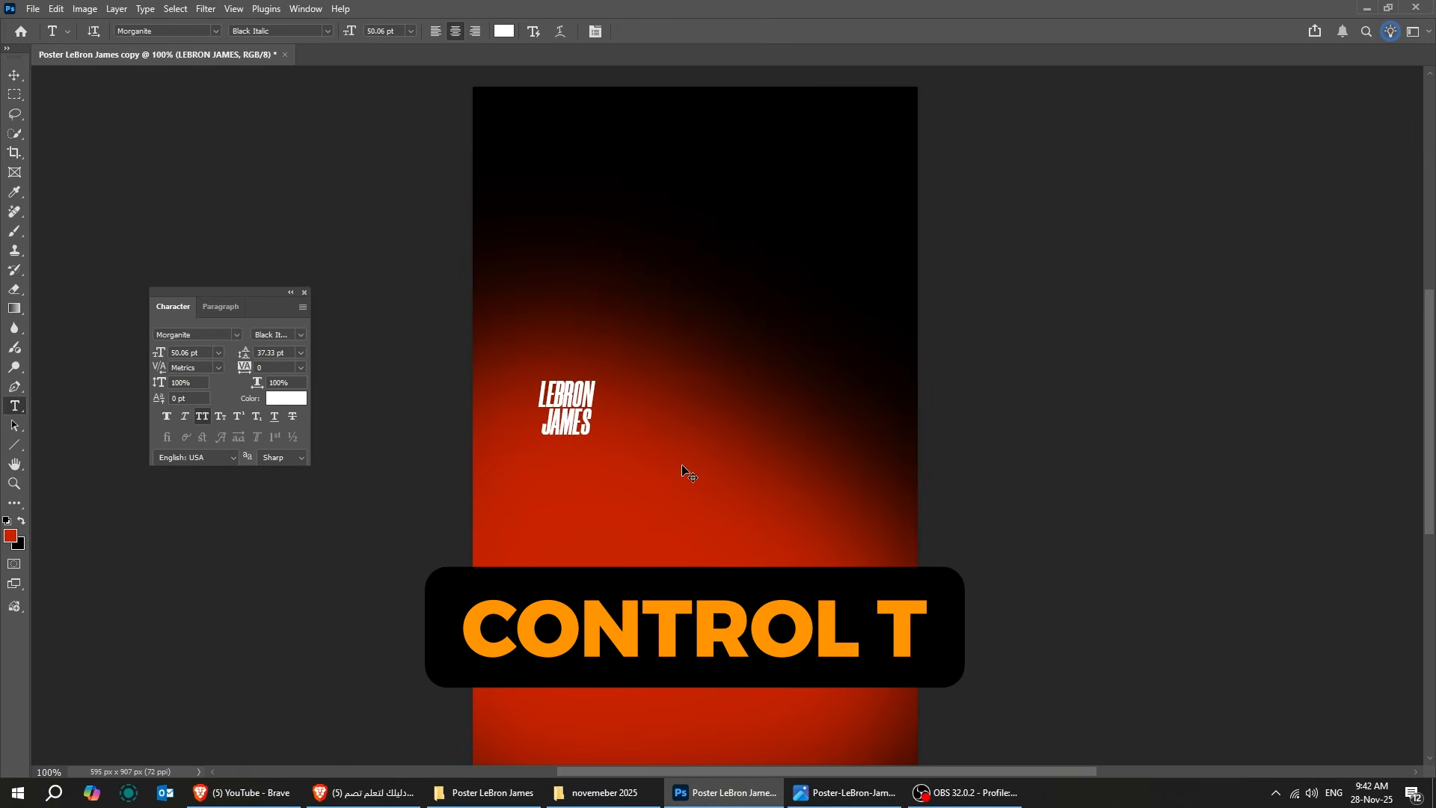
- Scale the title to about 582%, centre it on the poster, and shift it slightly downward
key(ctrl+t)
drag(594, 442, 763, 589)
drag(638, 489, 767, 506)
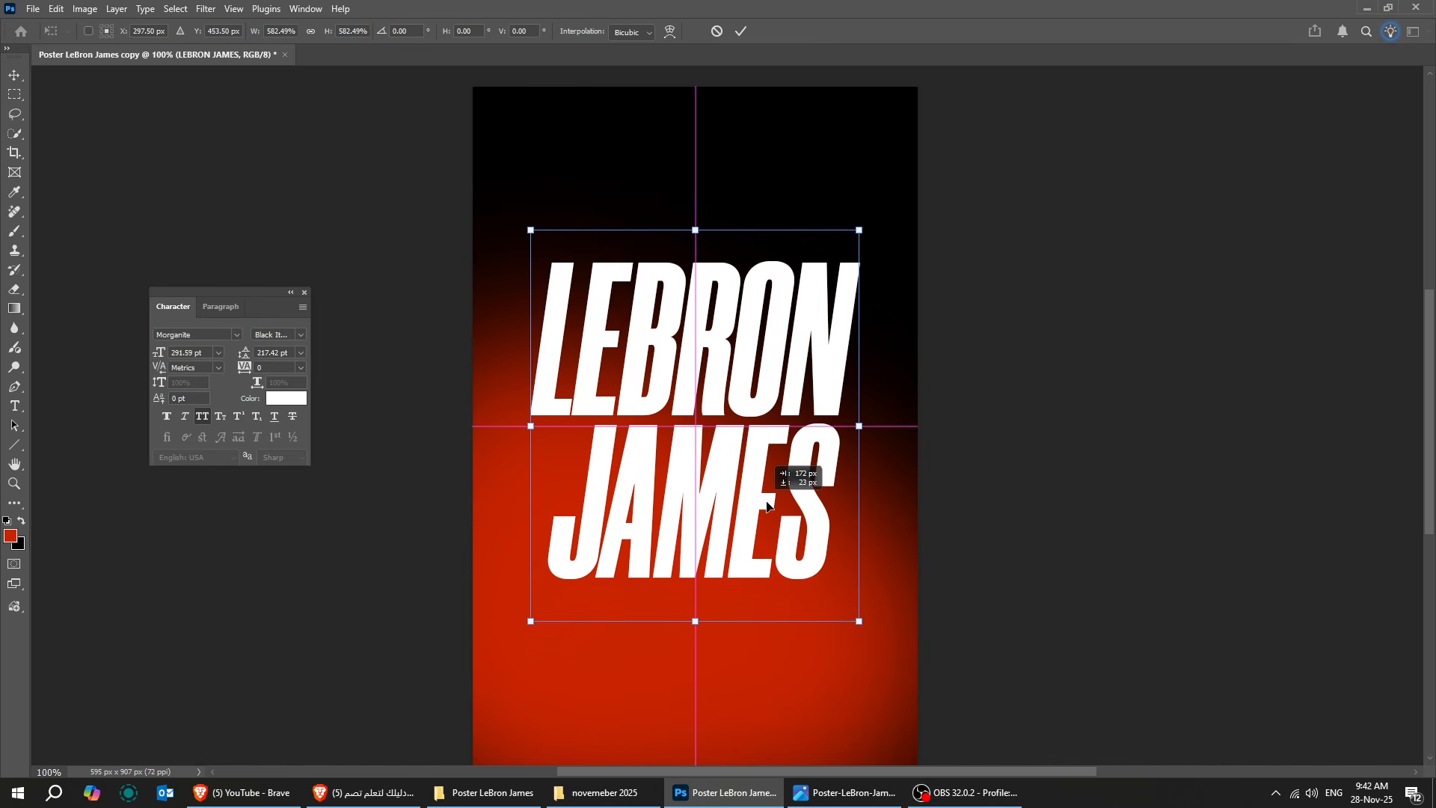
key(Return)
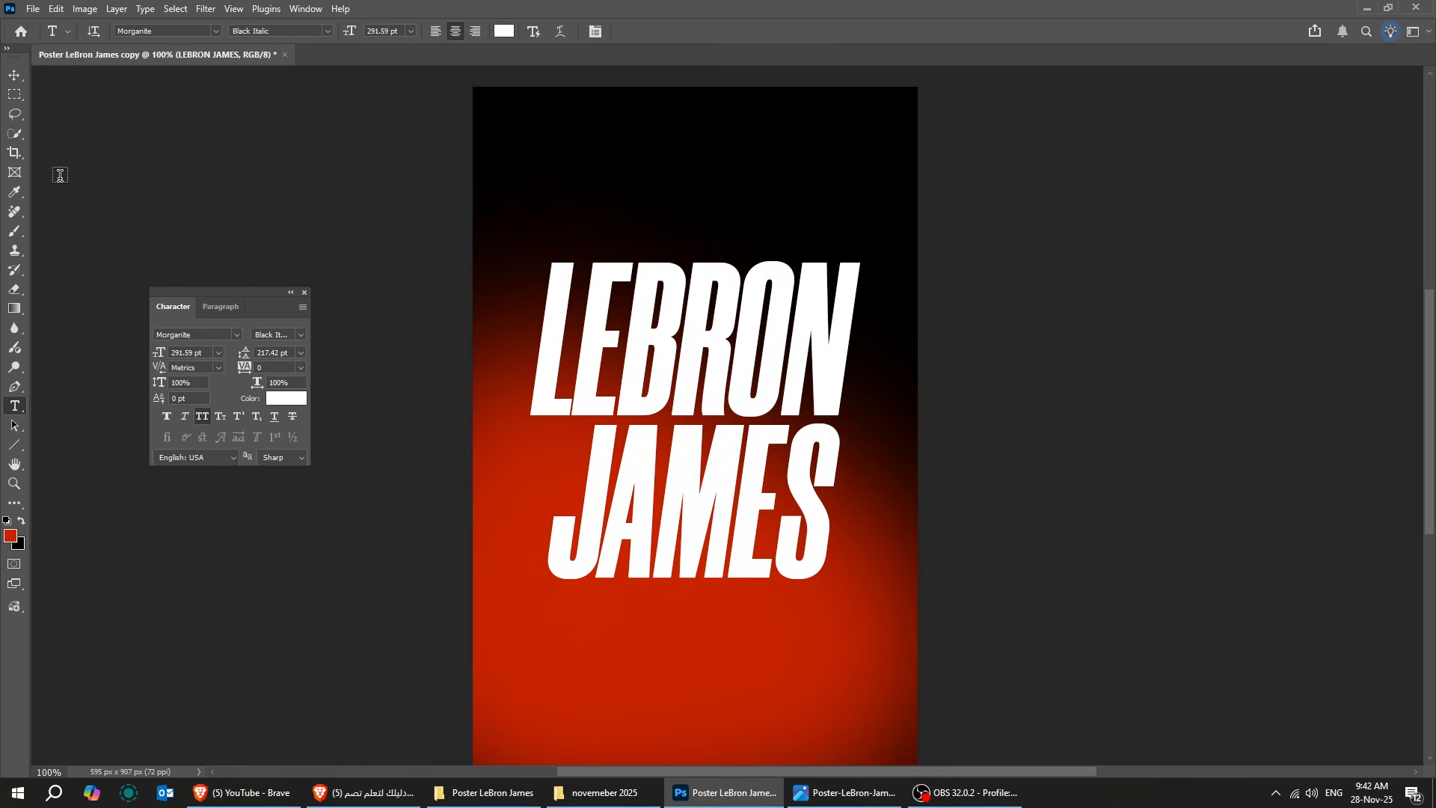
key(v)
drag(660, 499, 658, 526)
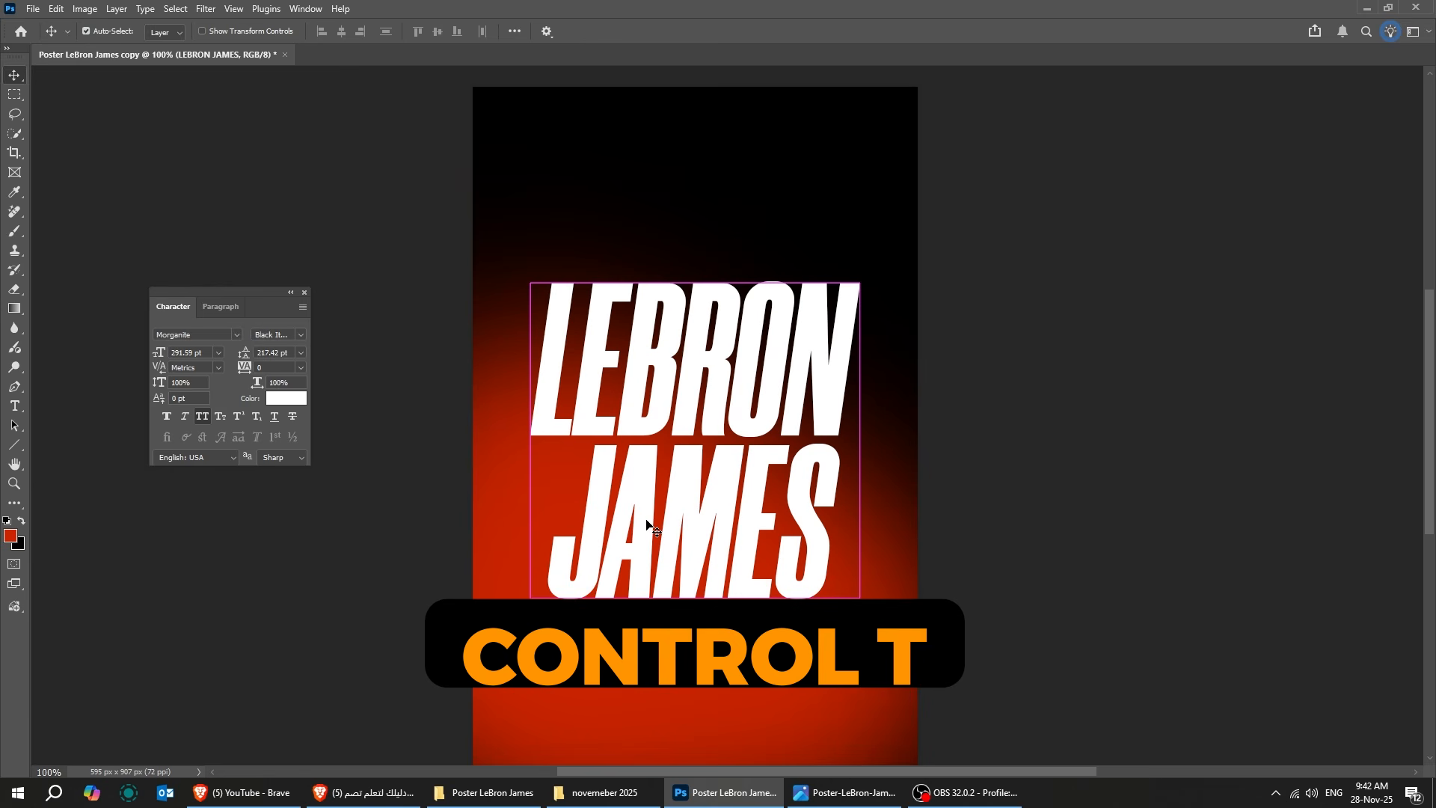
- Skew the title vertically by about -10° so its lines rise towards the poster's right side
key(ctrl+t)
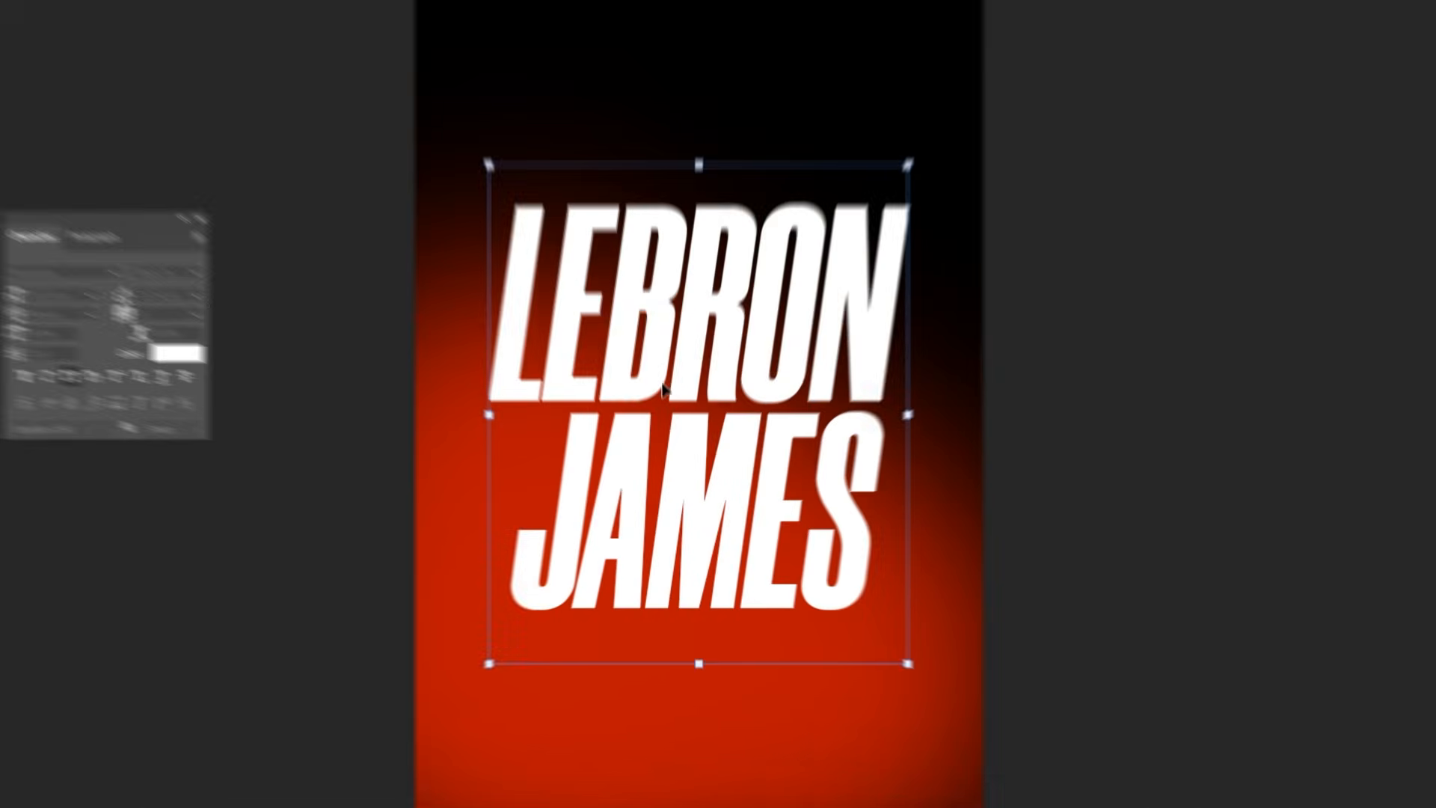
right_click(662, 386)
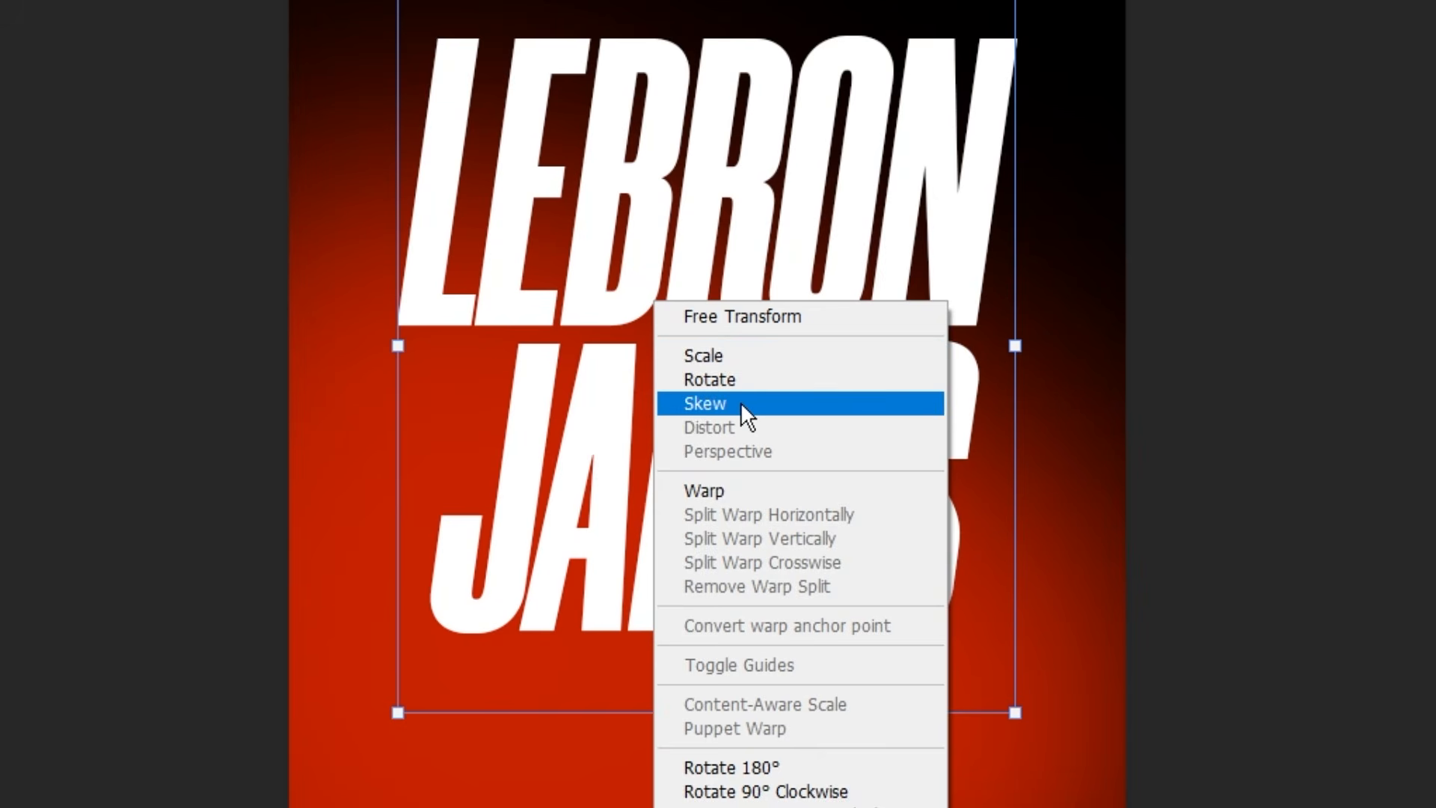
click(740, 402)
drag(1023, 718, 981, 610)
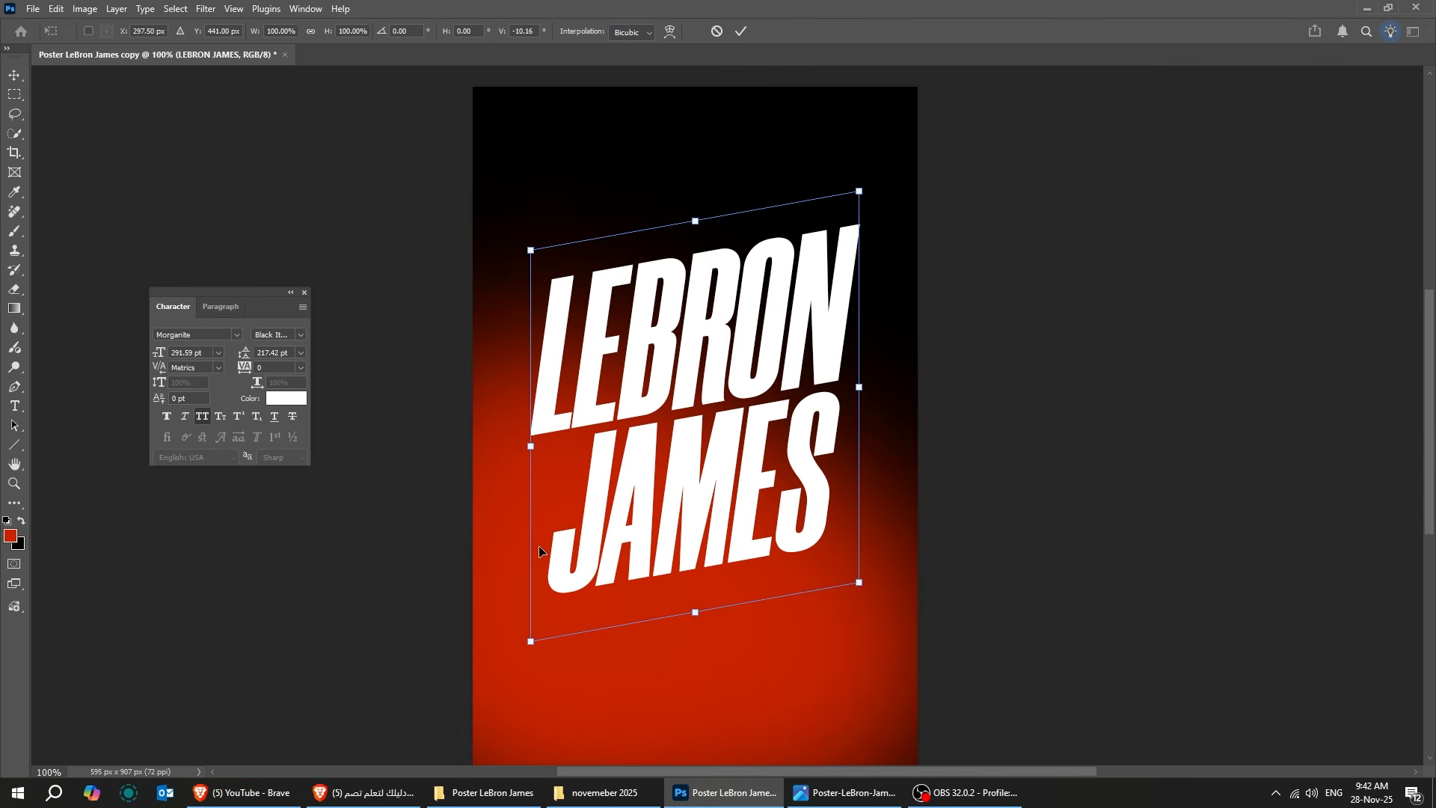
click(20, 78)
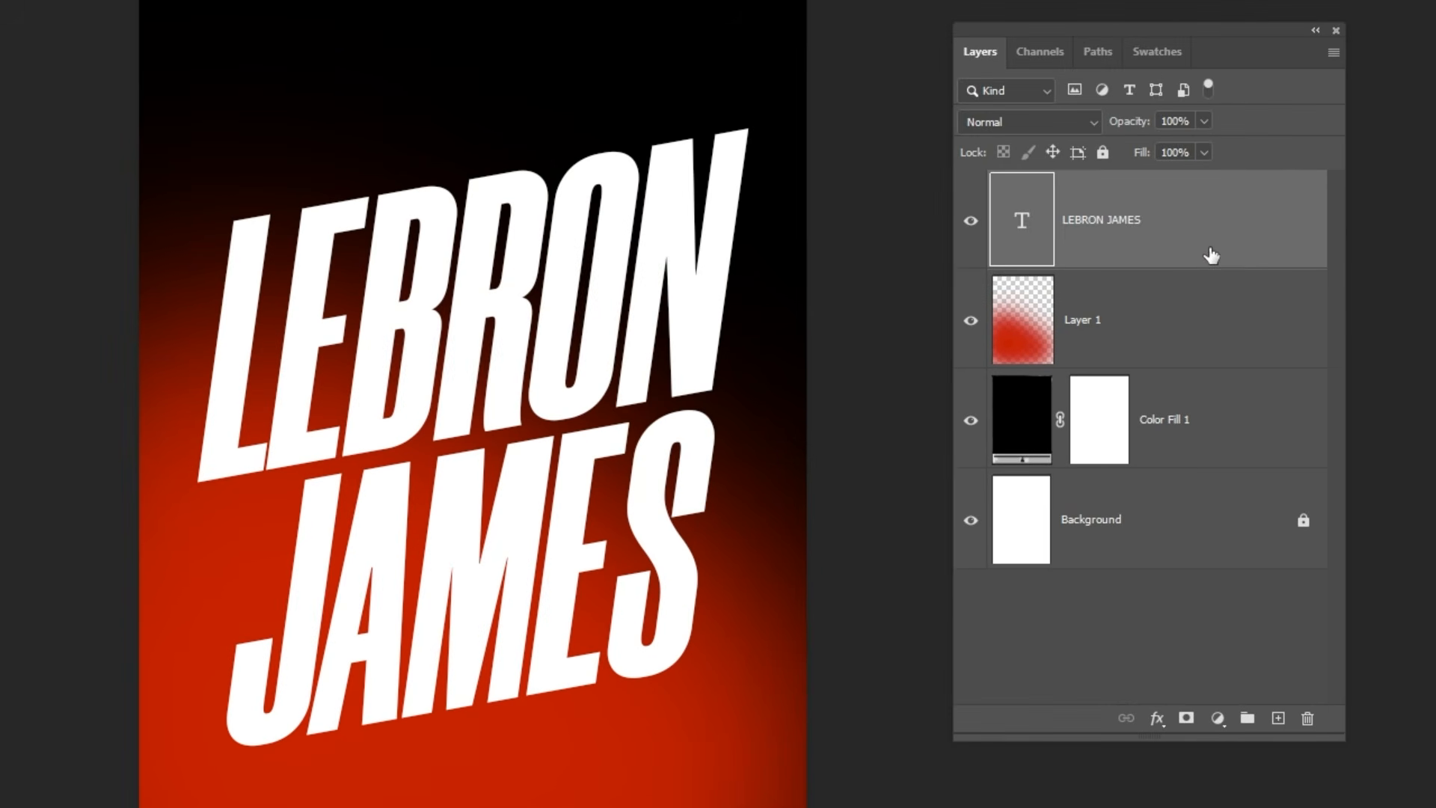
- Duplicate the title layer and enlarge the original underneath to about 453 pt so it extends past the poster's sides
drag(1210, 241, 1277, 718)
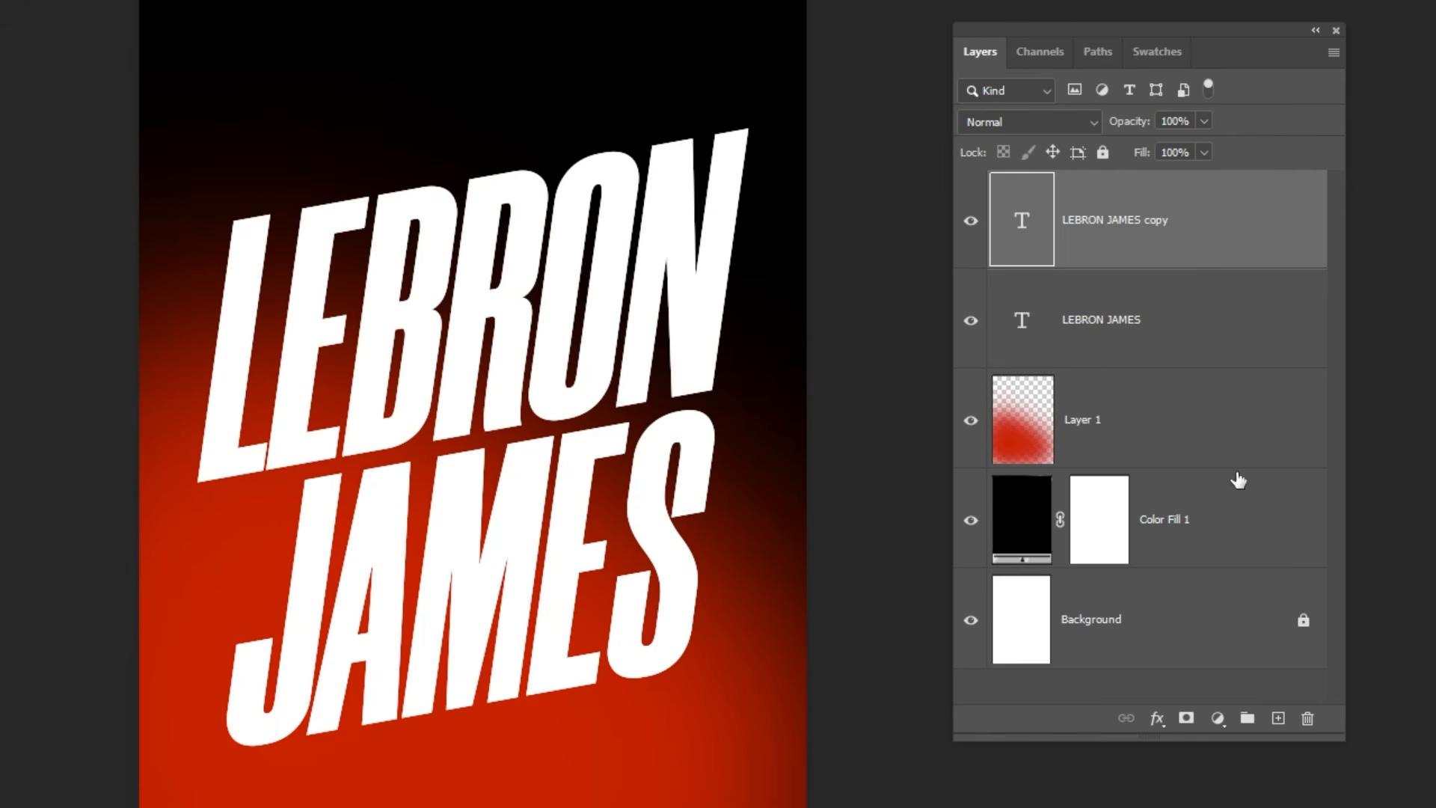
click(1136, 320)
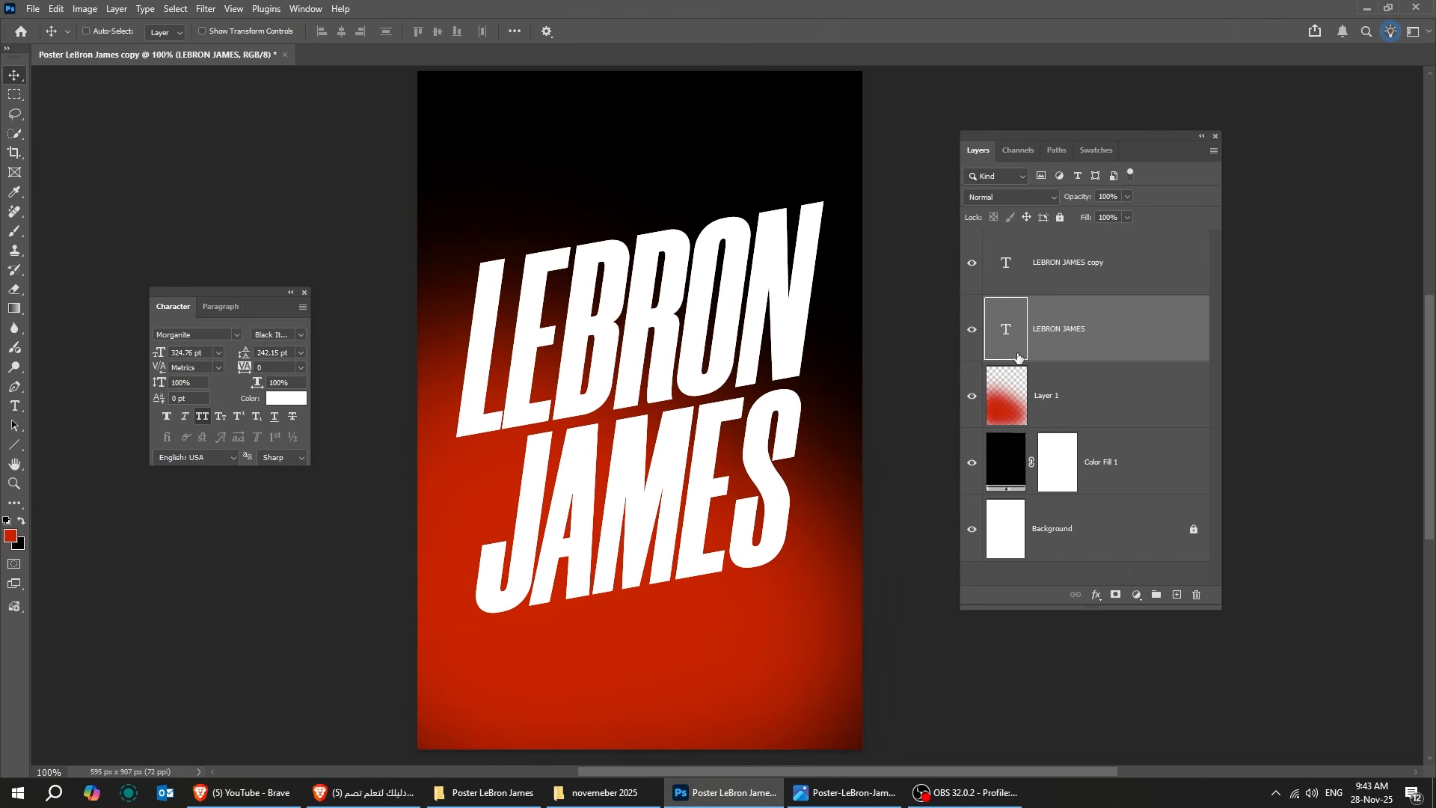
key(ctrl+t)
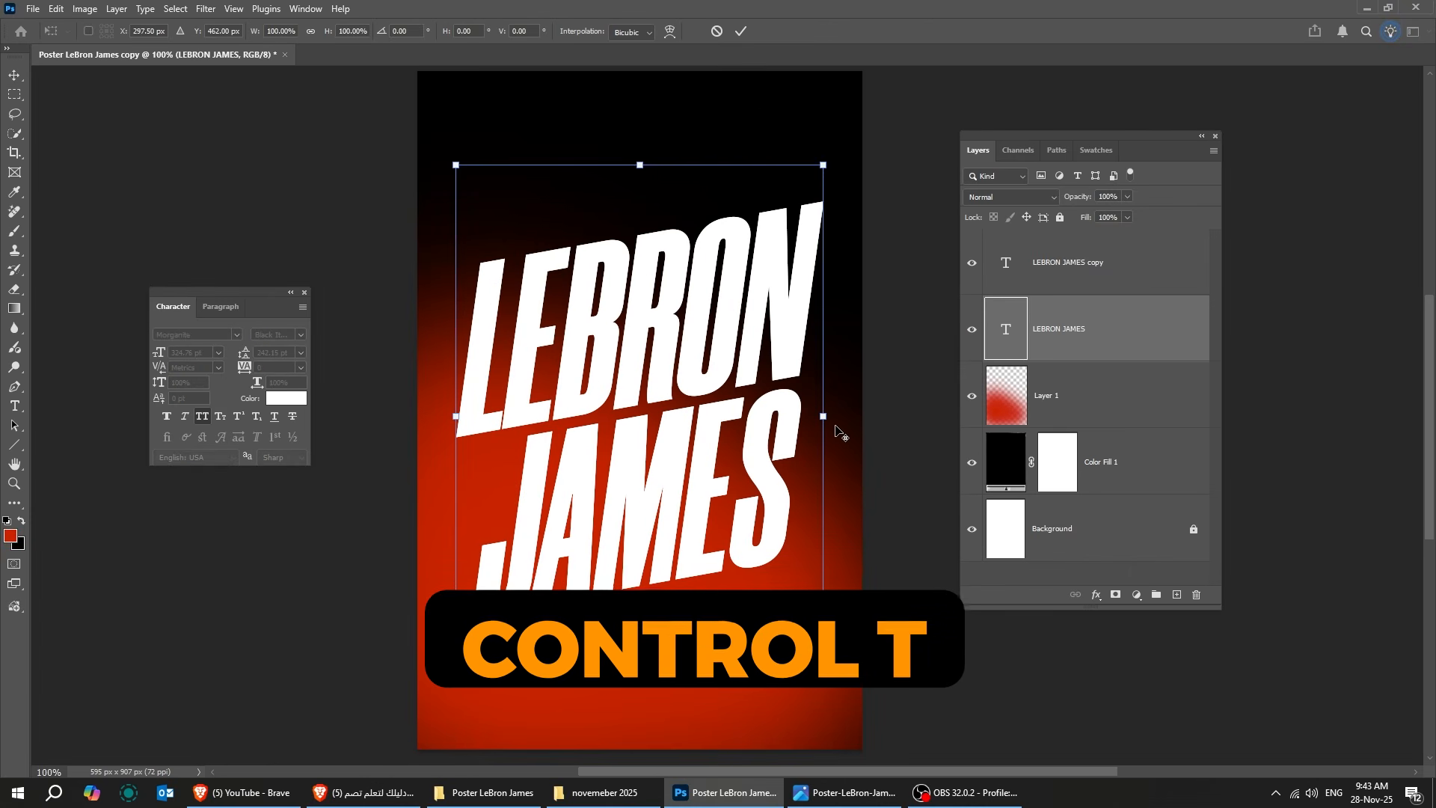
drag(826, 416, 899, 433)
key(Return)
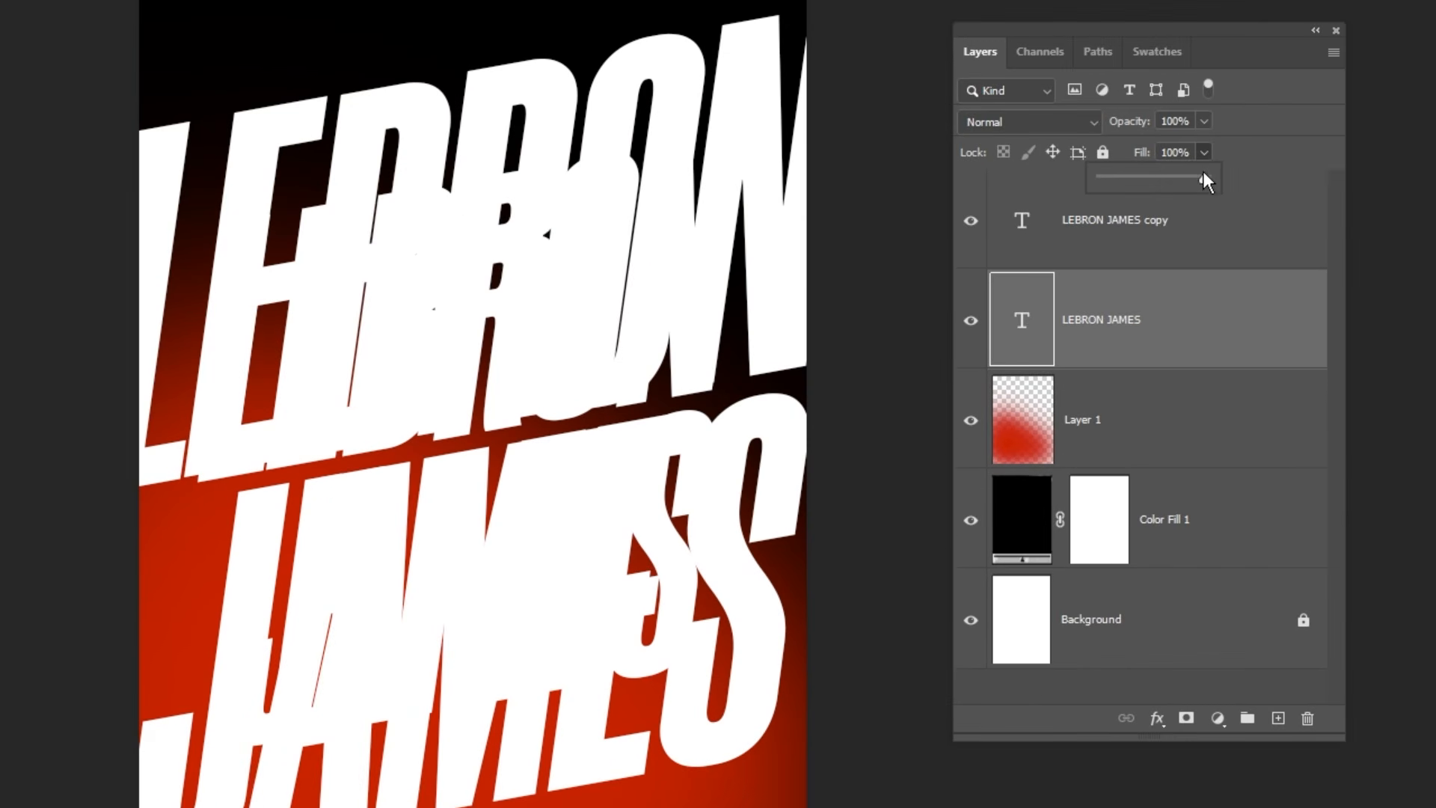
- Turn the enlarged title into a faint outline with 0% fill, a 1 px white outside stroke, and about 35% layer opacity
drag(1202, 175, 1071, 176)
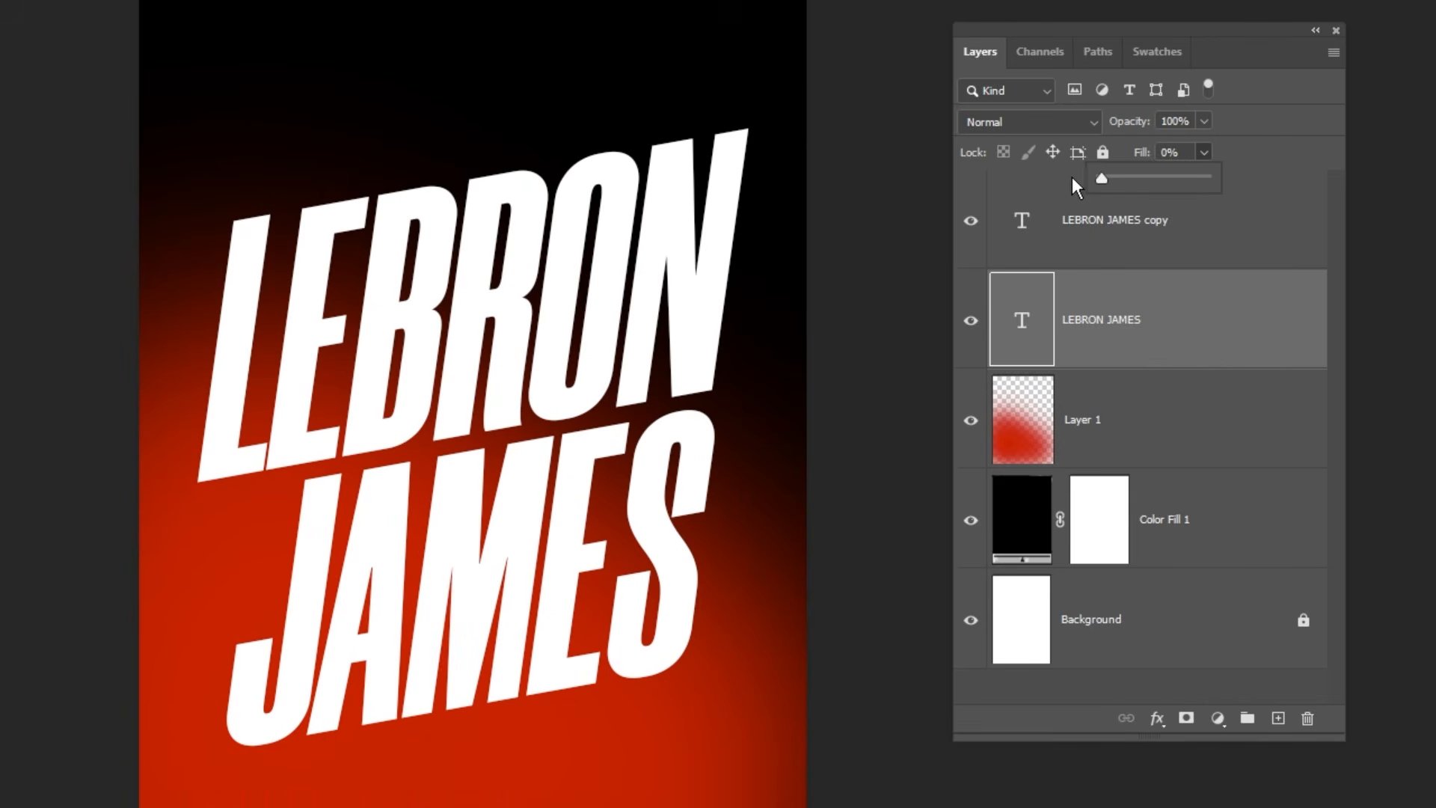
click(1148, 316)
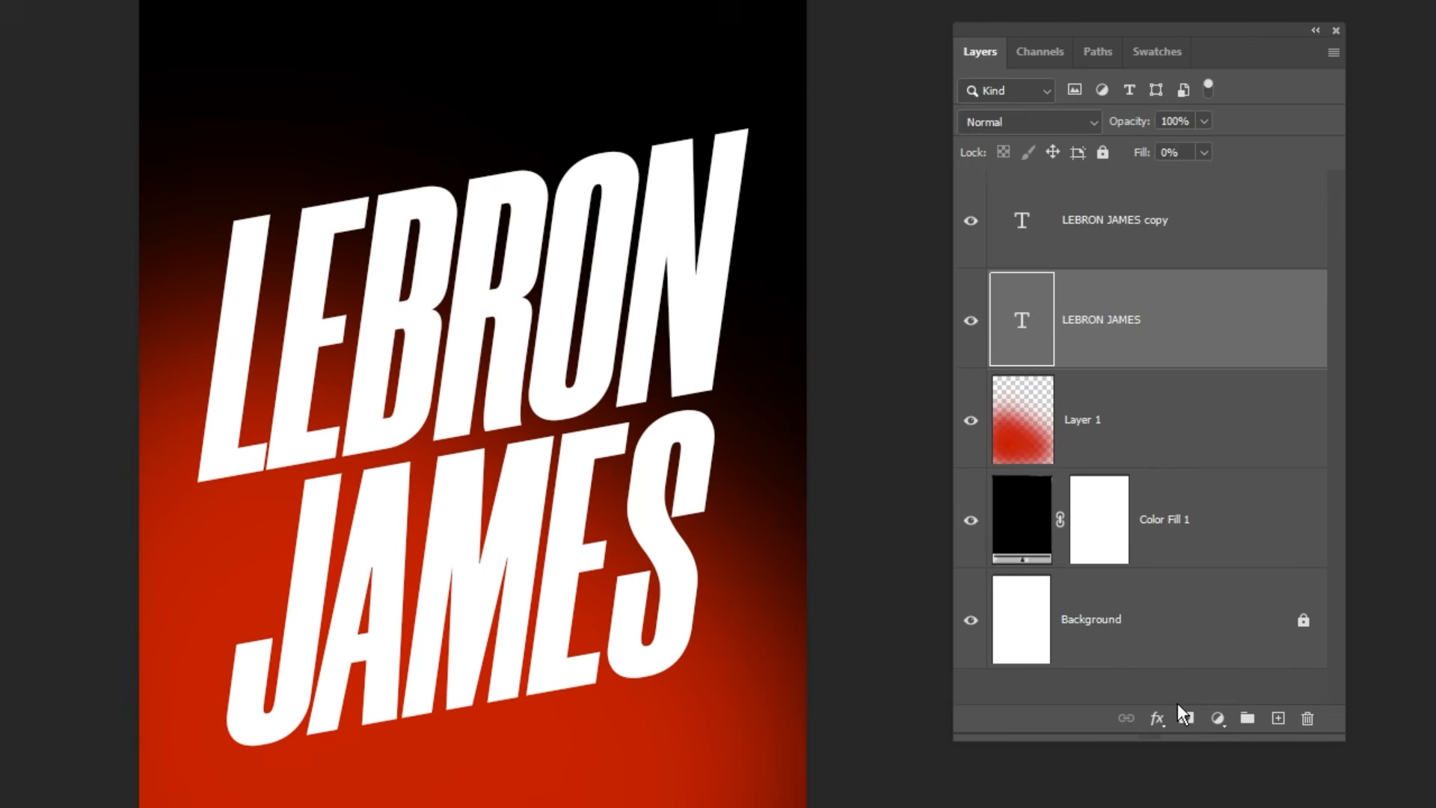
click(1157, 718)
click(1173, 625)
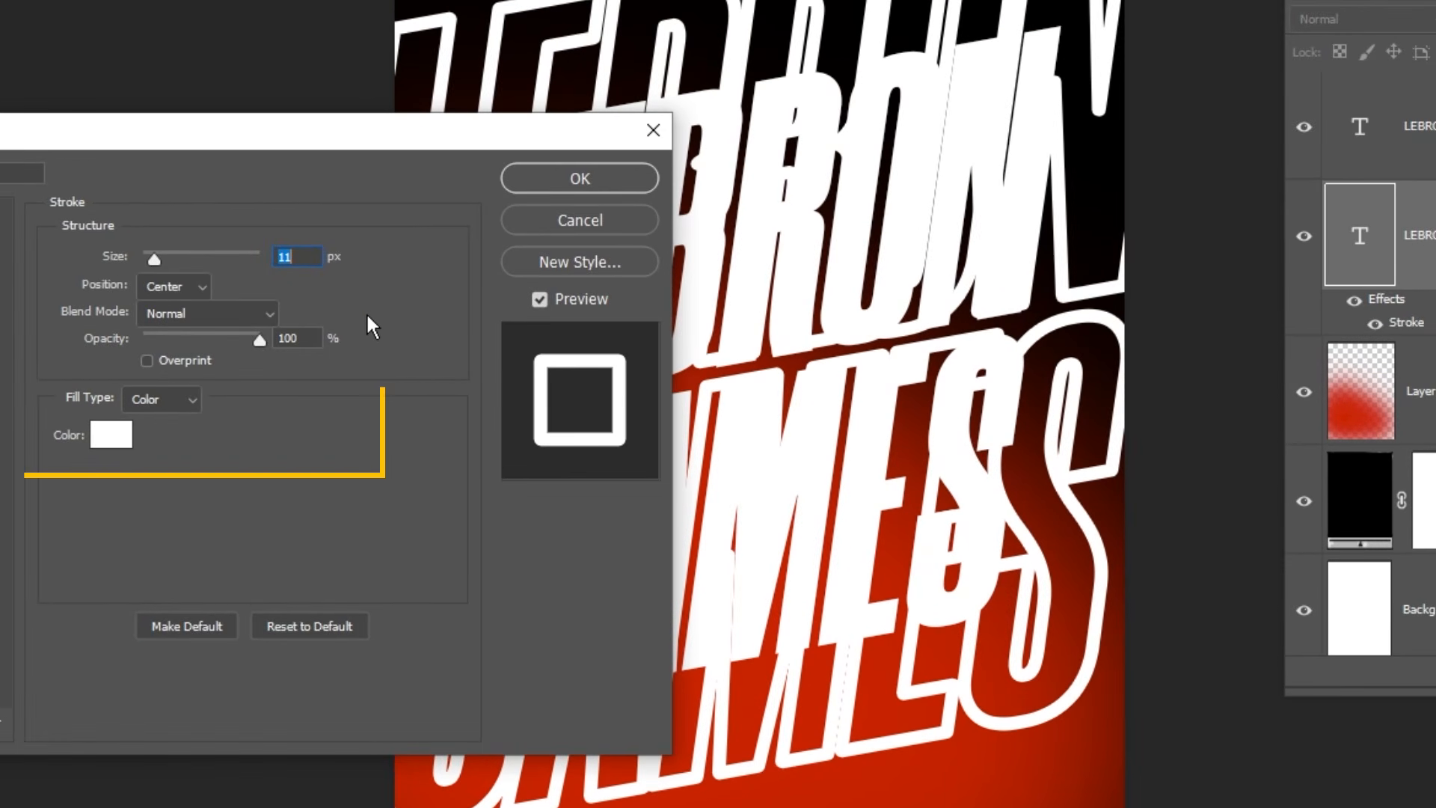
text(3)
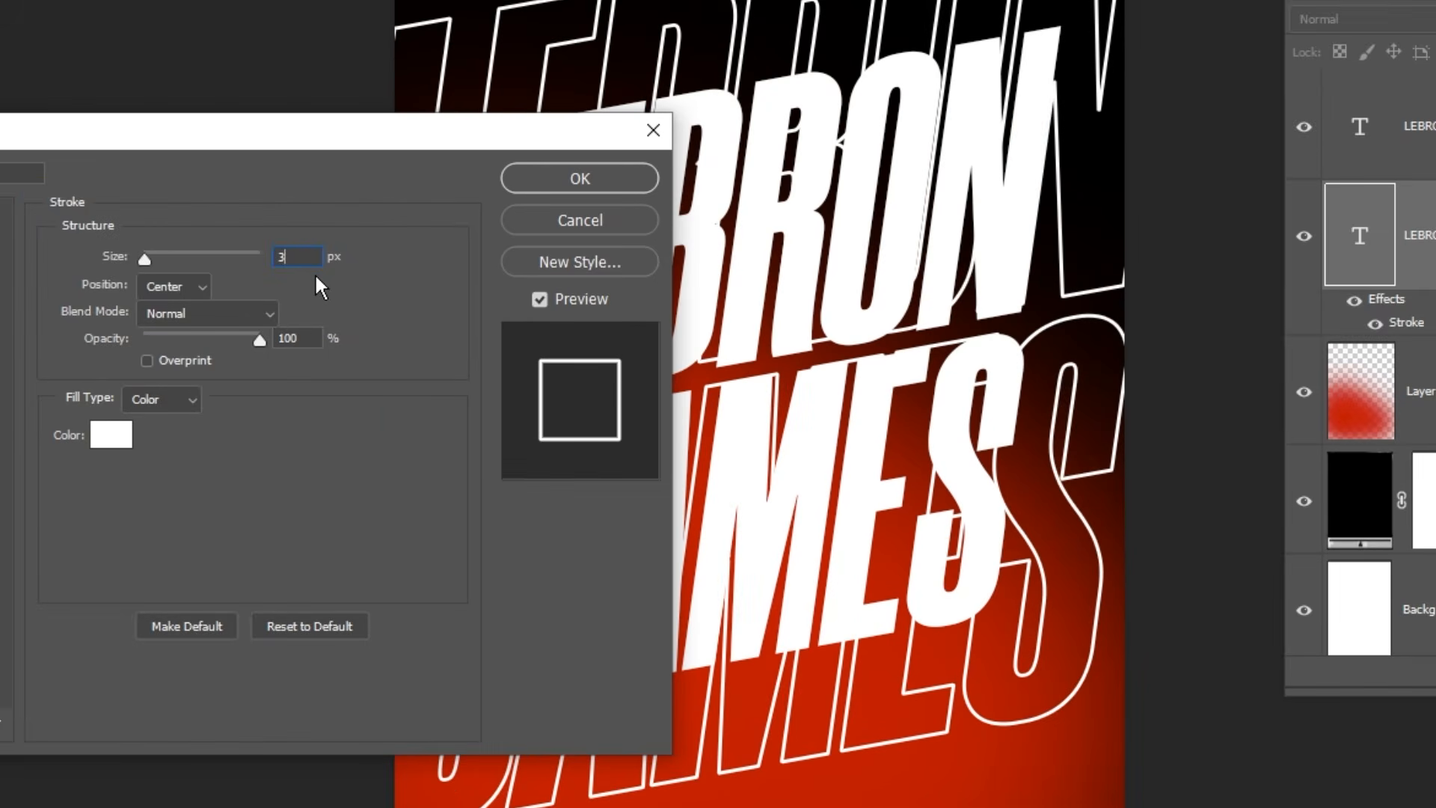
click(172, 285)
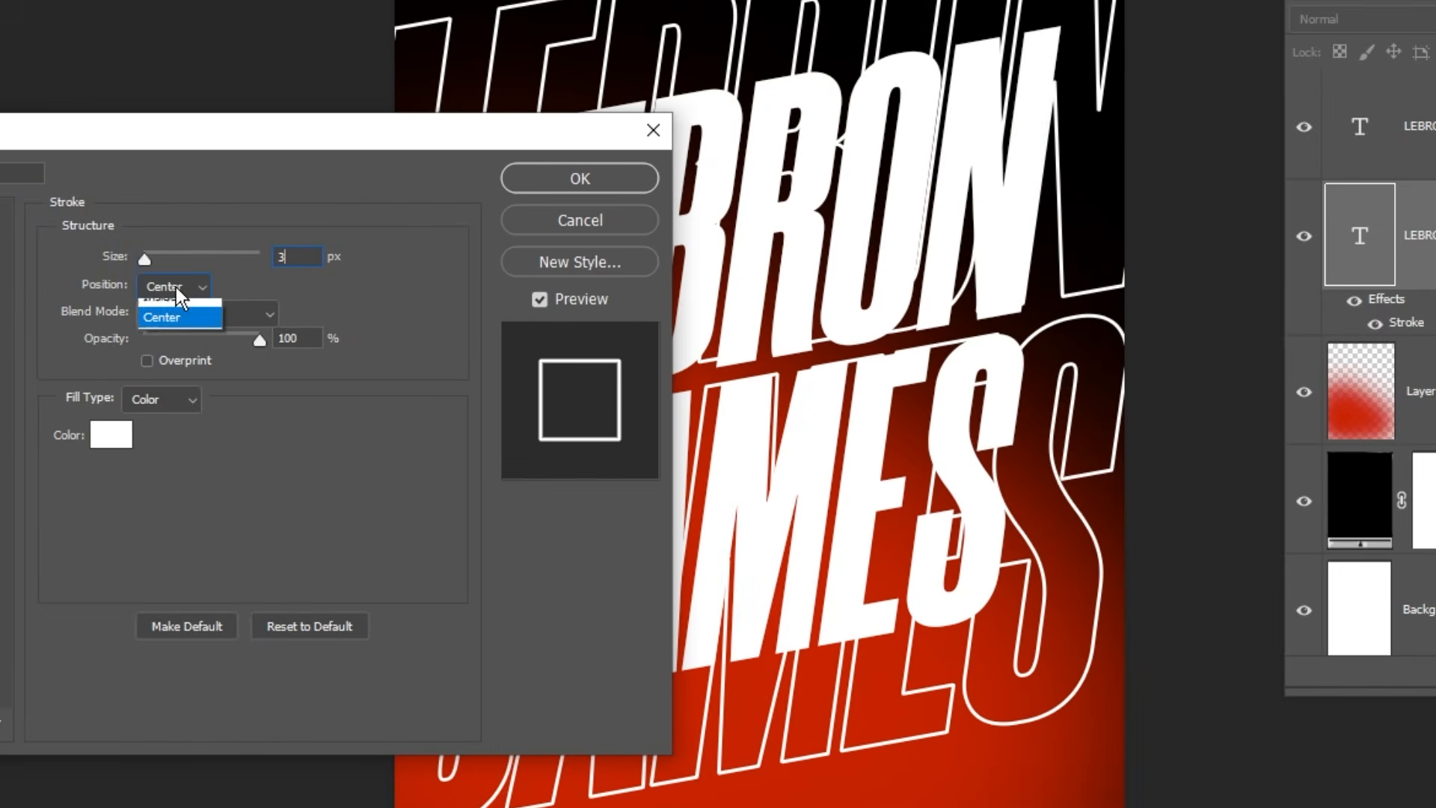
click(190, 309)
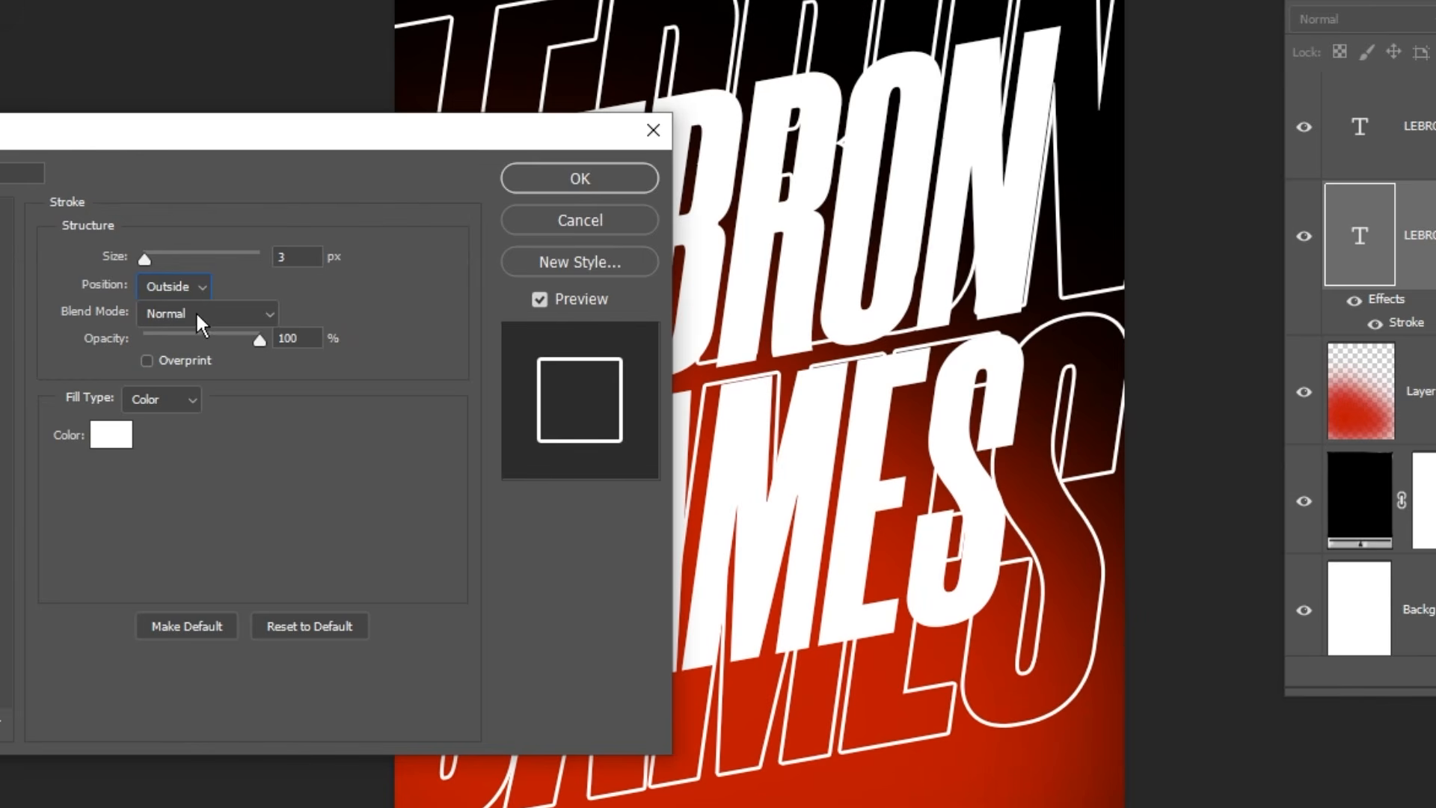
click(314, 257)
key(Down)
text(1)
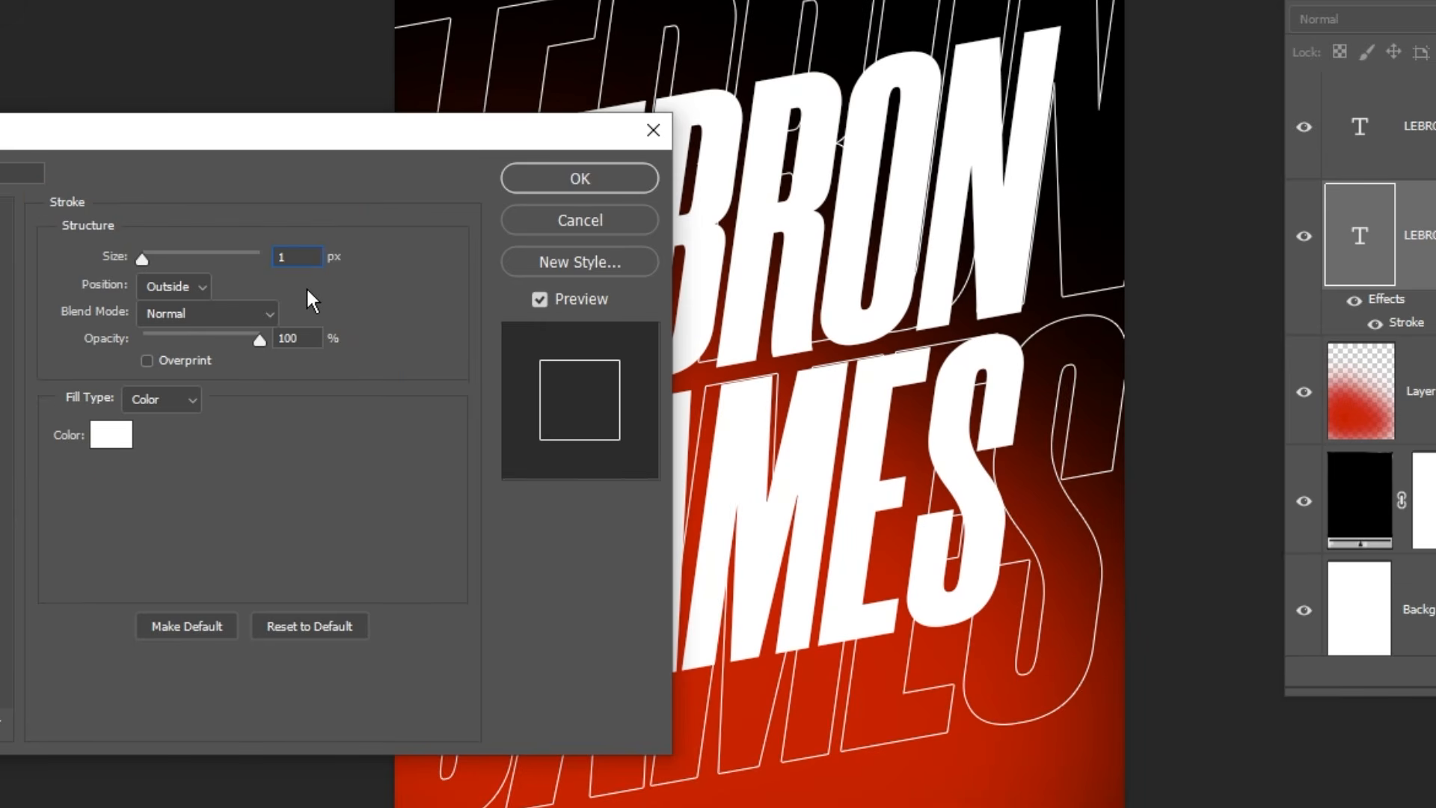
click(581, 180)
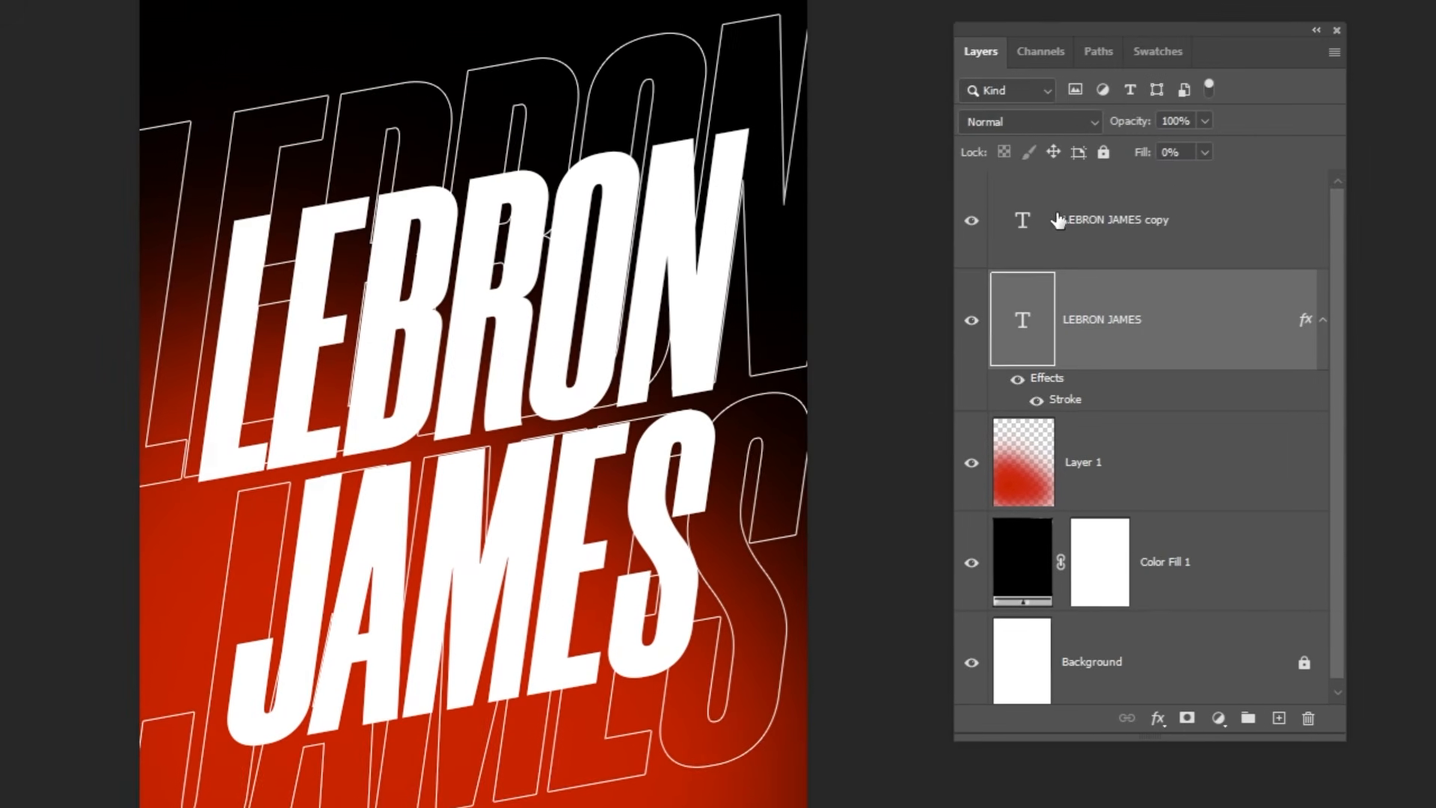
drag(1197, 145, 1137, 147)
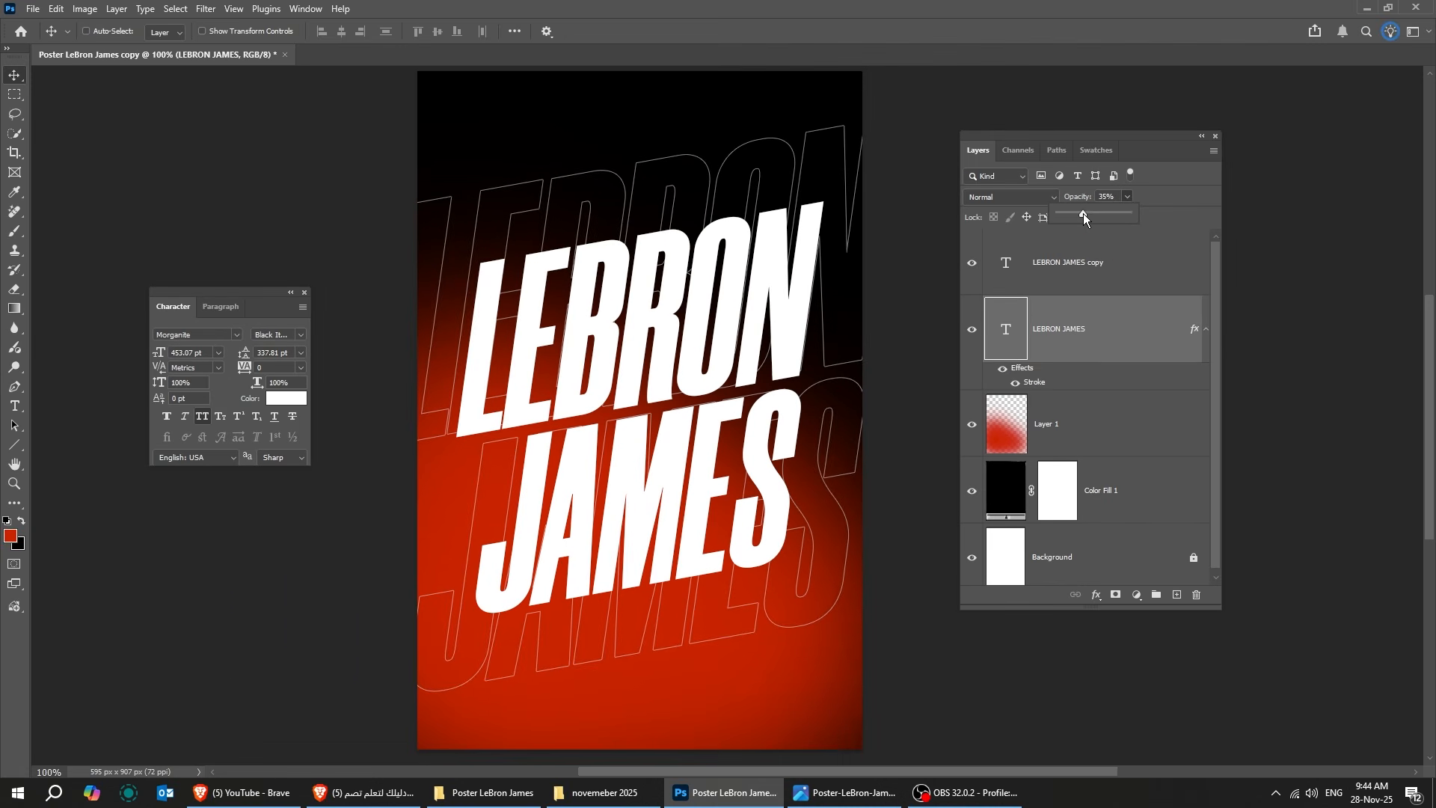
- Enlarge the outlined title to about 108% and shift it down about 4 px while keeping it horizontally centred
key(ctrl+t)
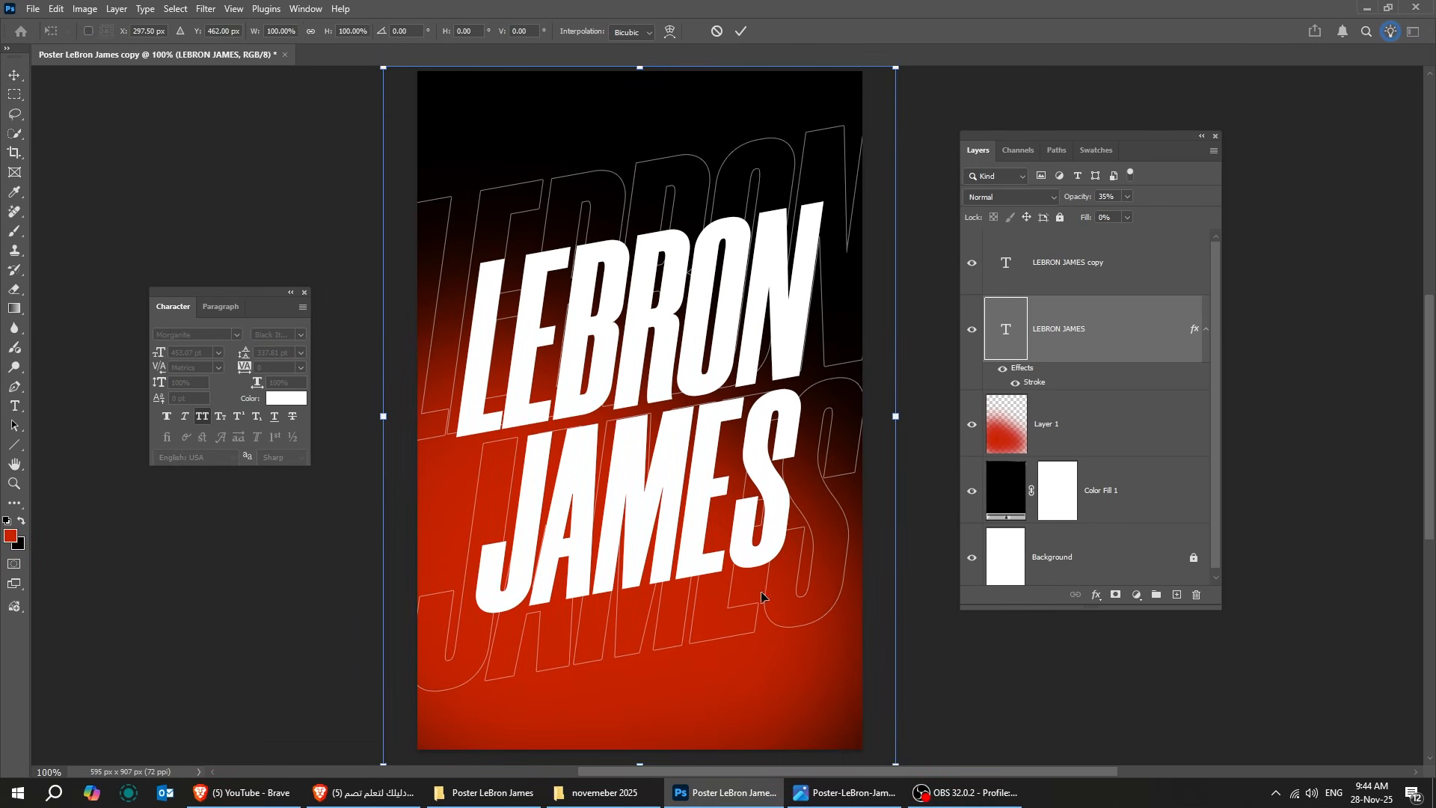
drag(895, 416, 938, 419)
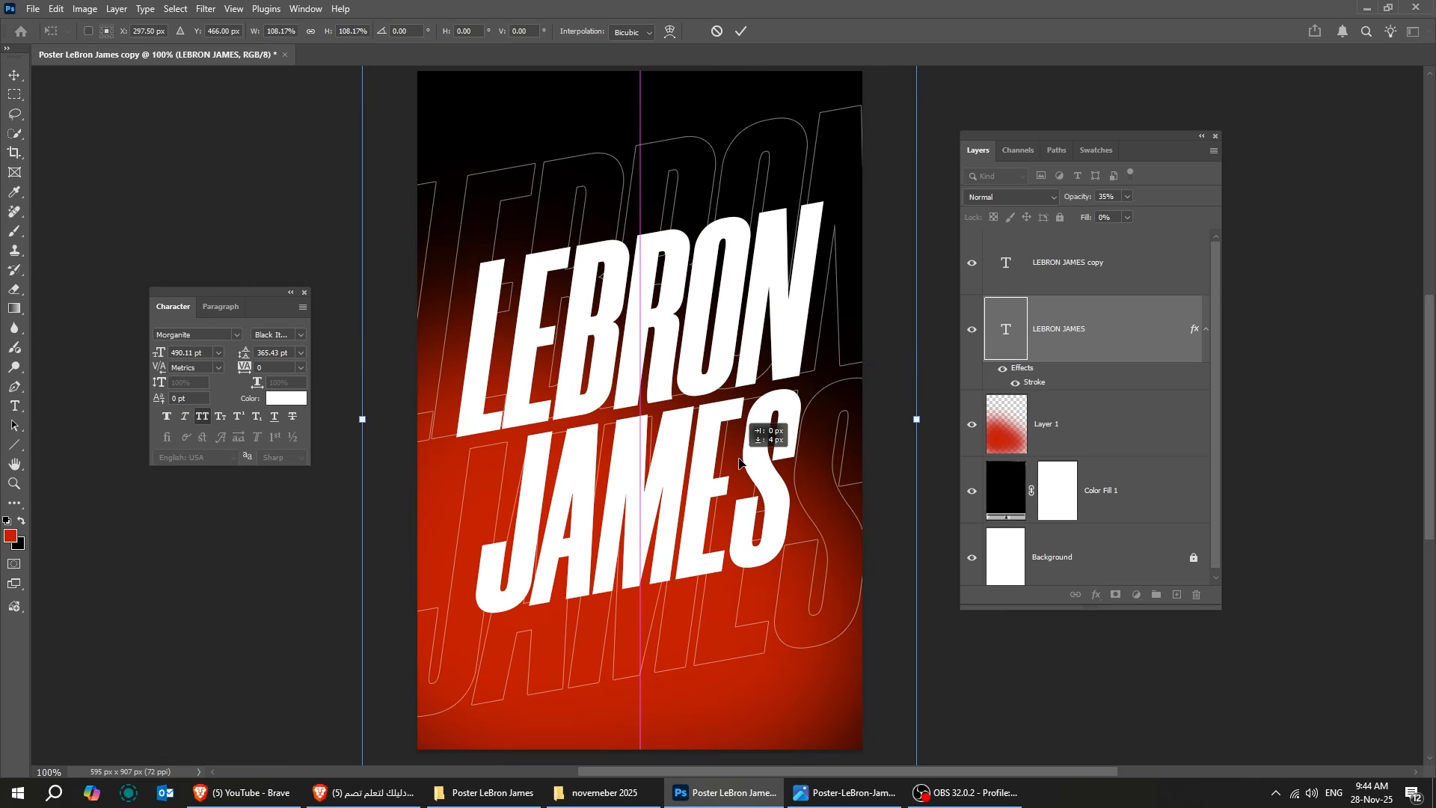
key(Return)
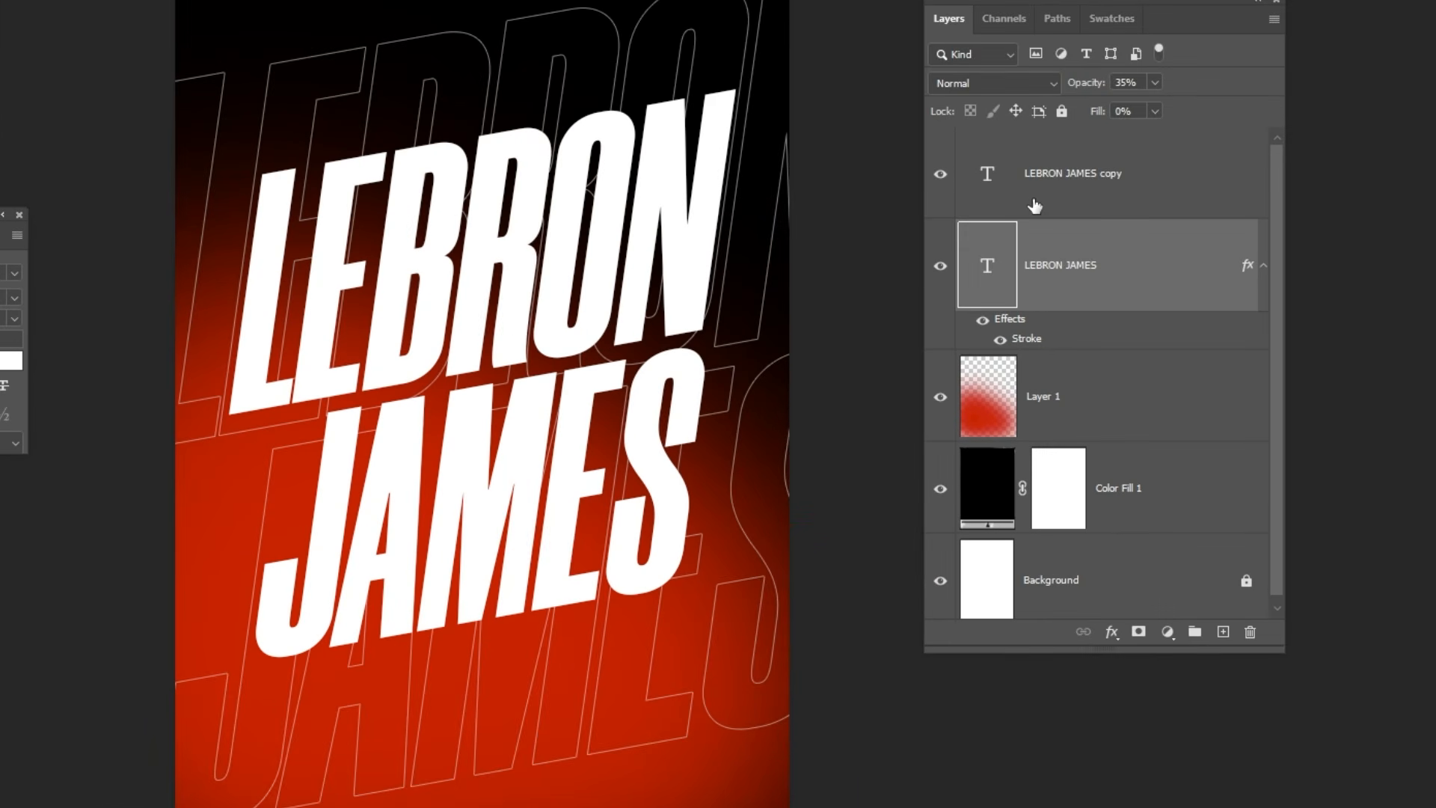
- Add a black Multiply drop shadow to the solid title with 47% opacity, 90° angle, 11 px distance and 18 px size
click(1034, 206)
click(940, 173)
click(940, 174)
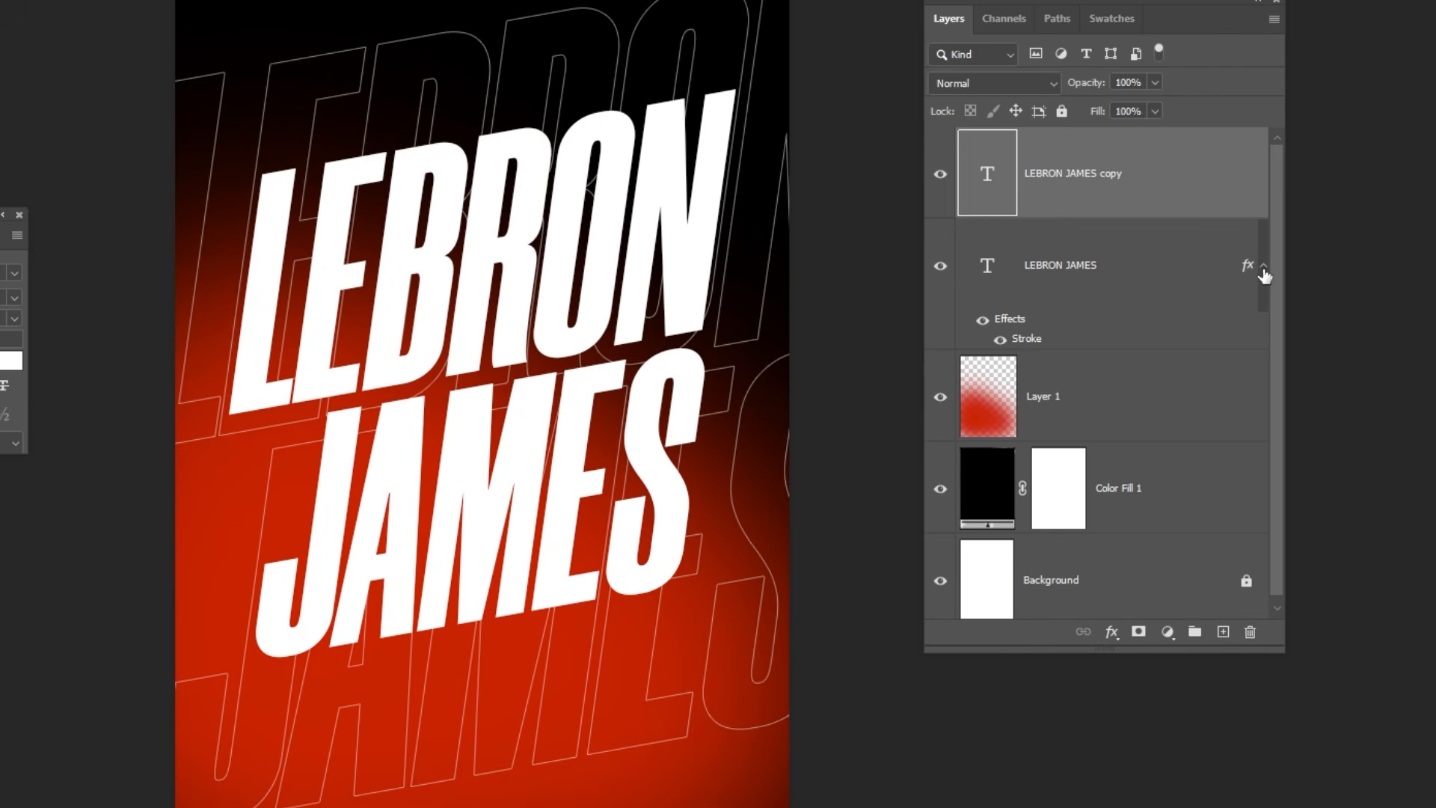
click(1263, 267)
click(1112, 634)
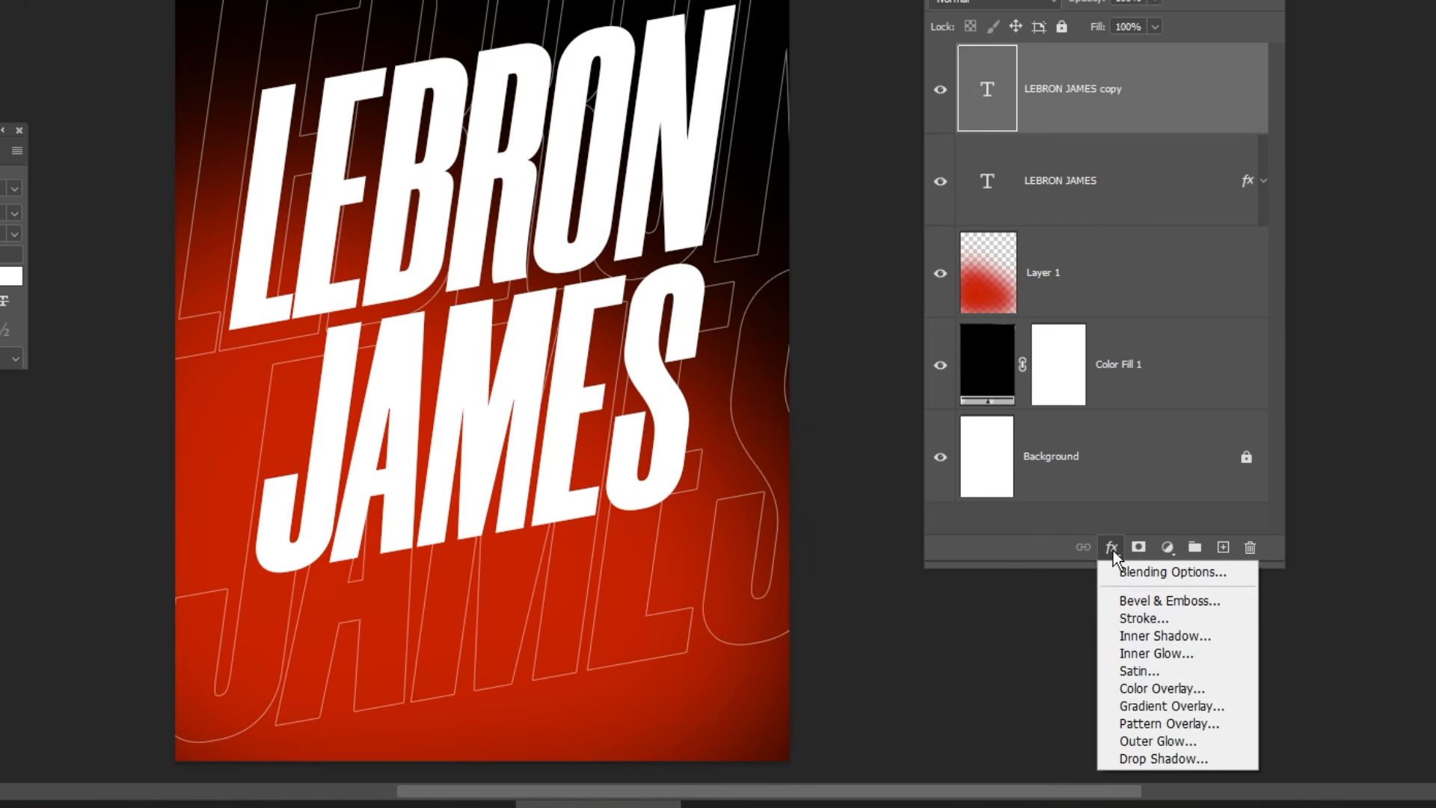
click(1163, 758)
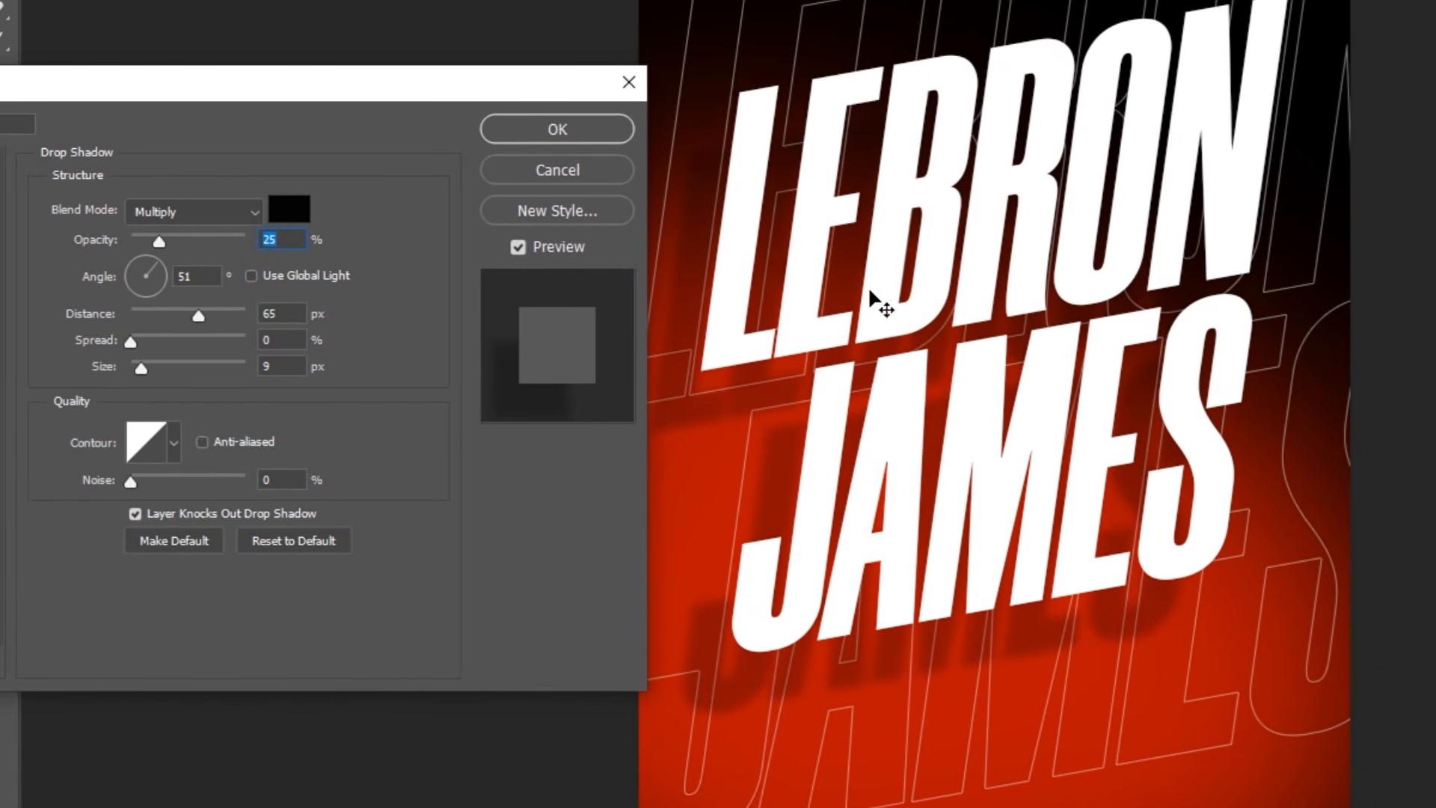
drag(881, 303, 991, 385)
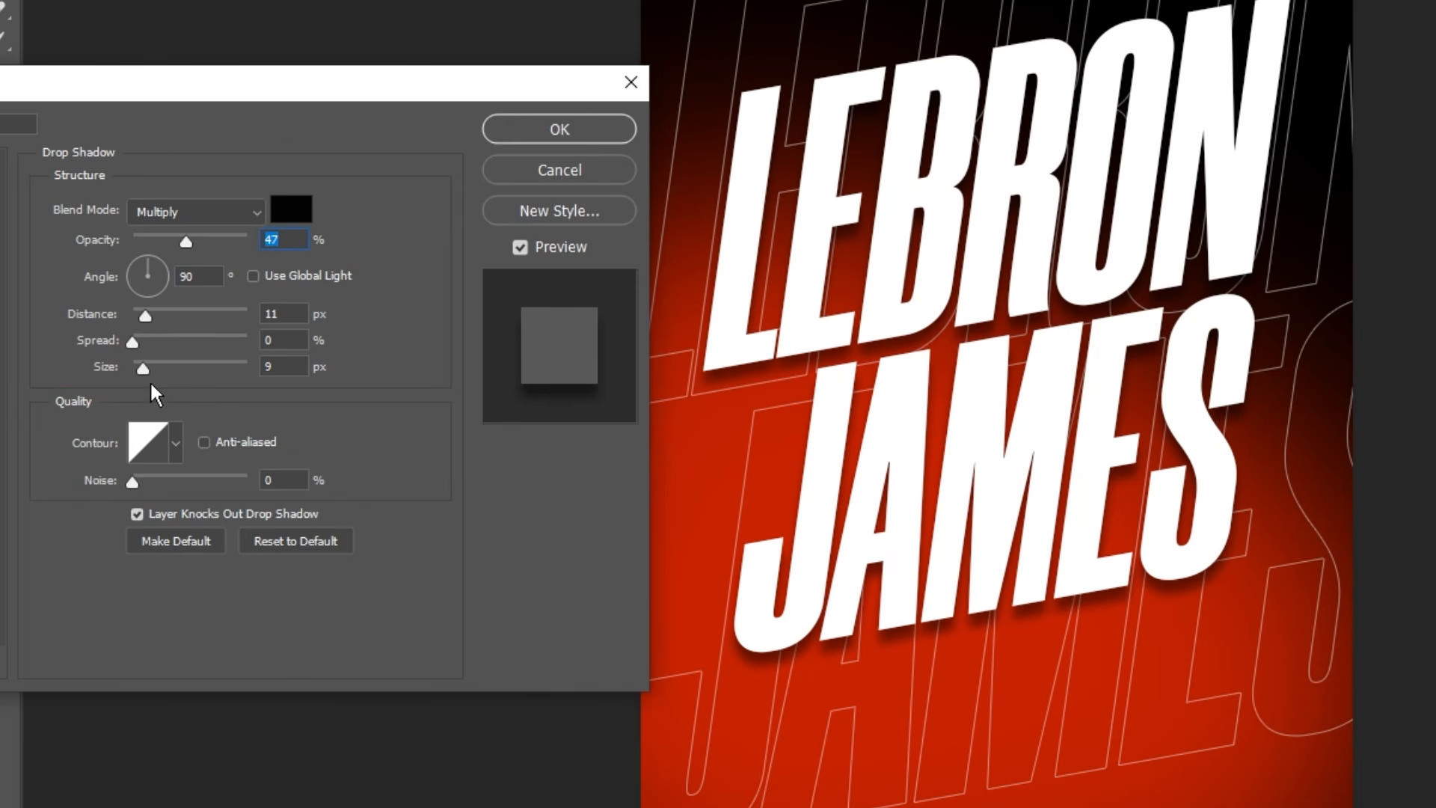
drag(142, 366, 153, 366)
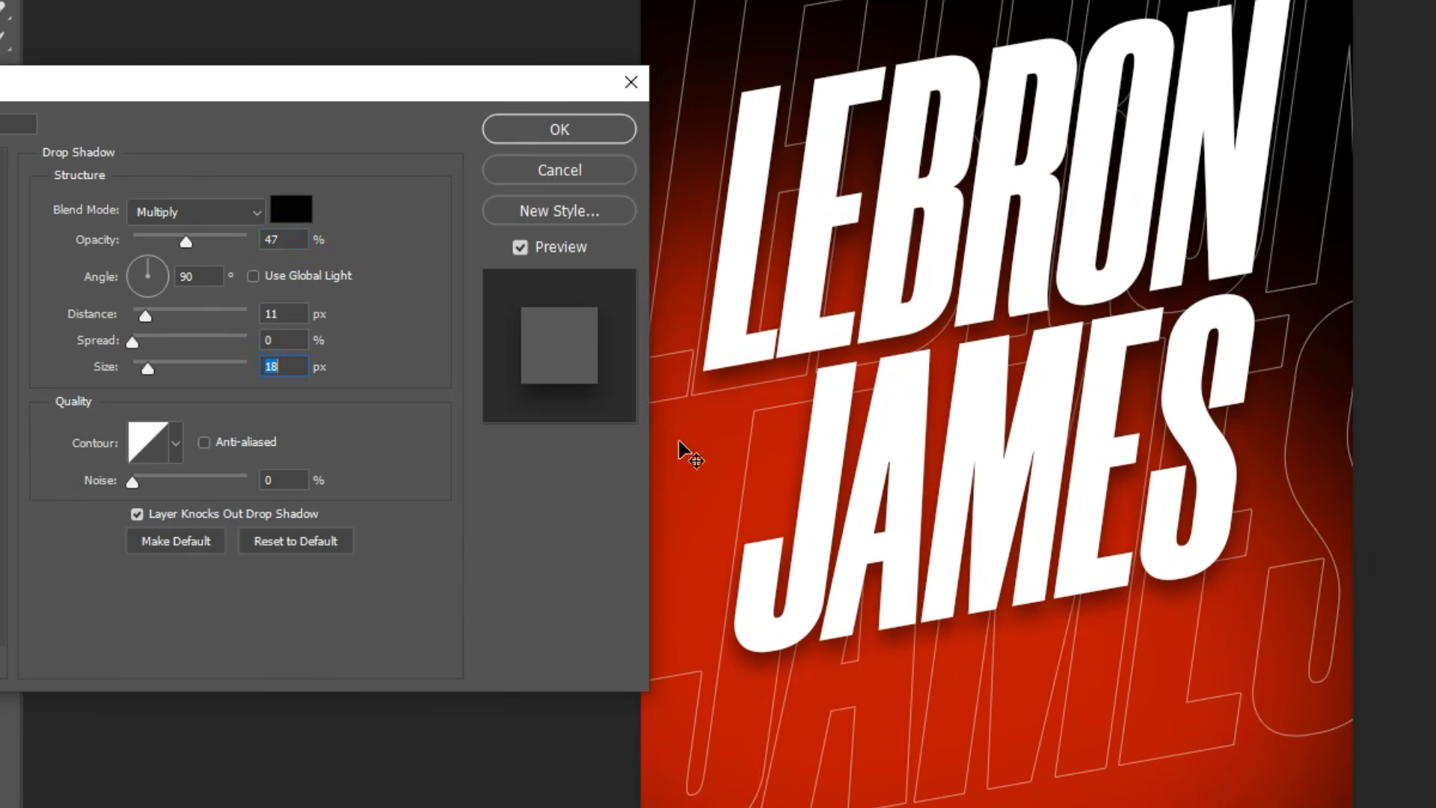
drag(400, 90, 475, 119)
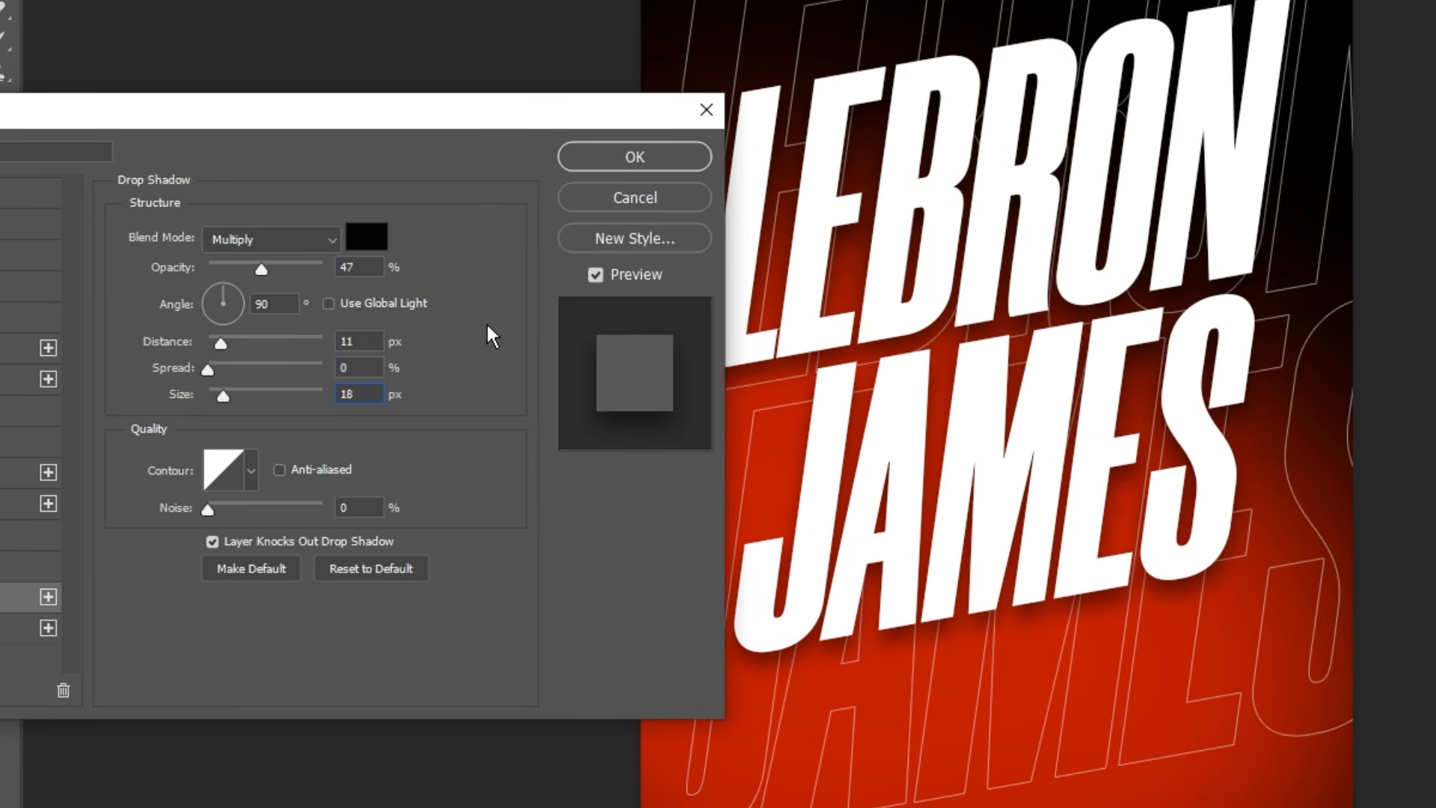
click(630, 158)
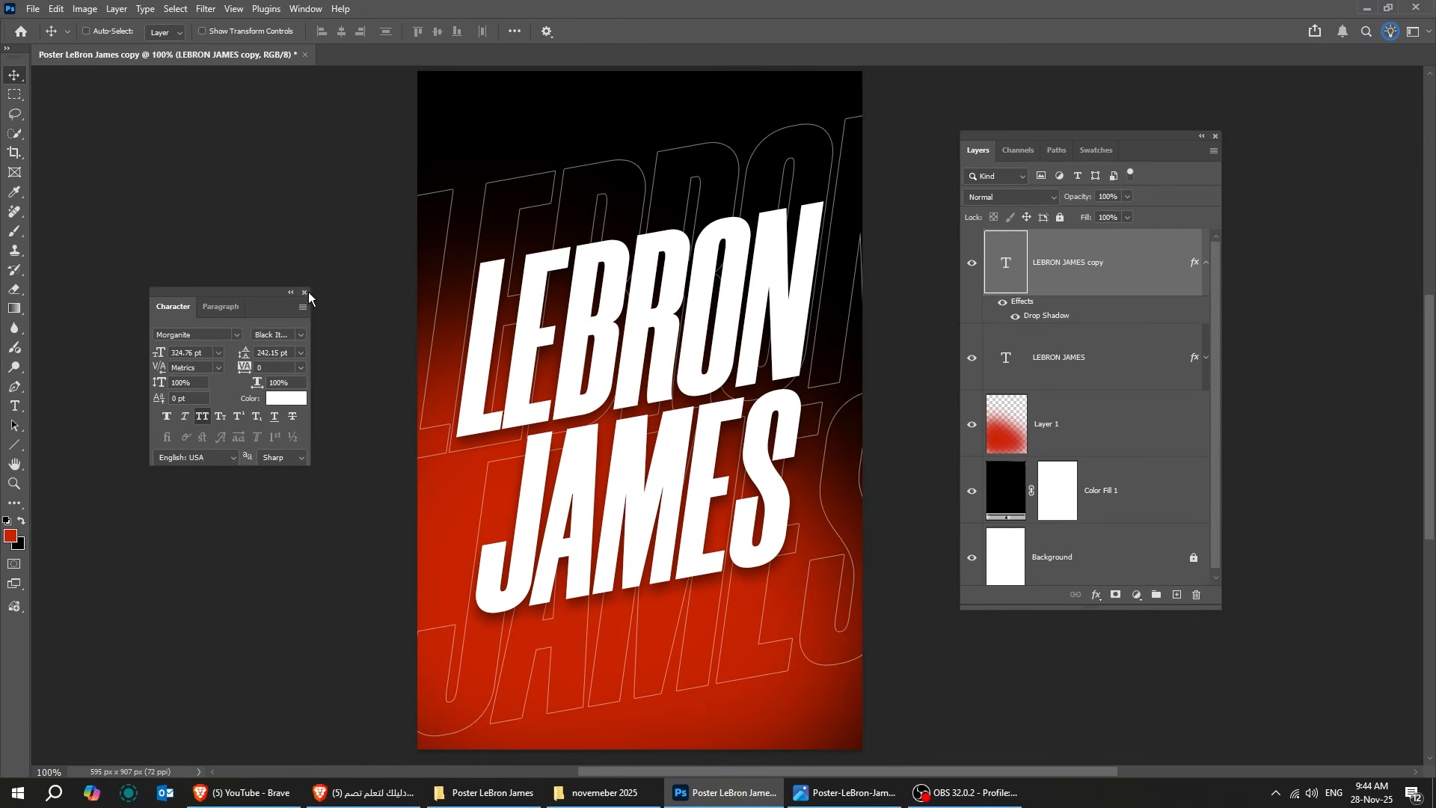
click(304, 293)
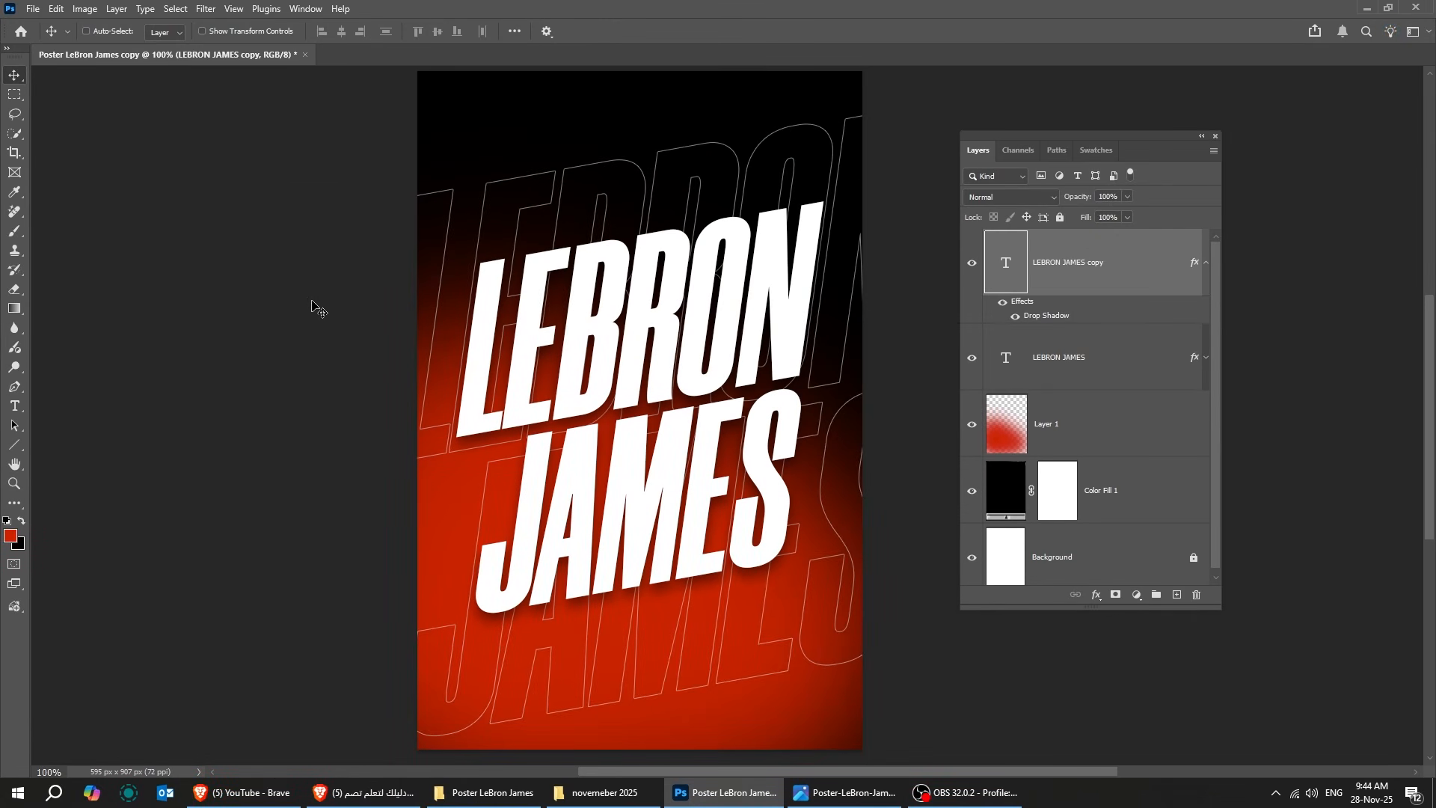
- Place the Lebron James picture from the freepik folder into the poster as the topmost layer
click(486, 748)
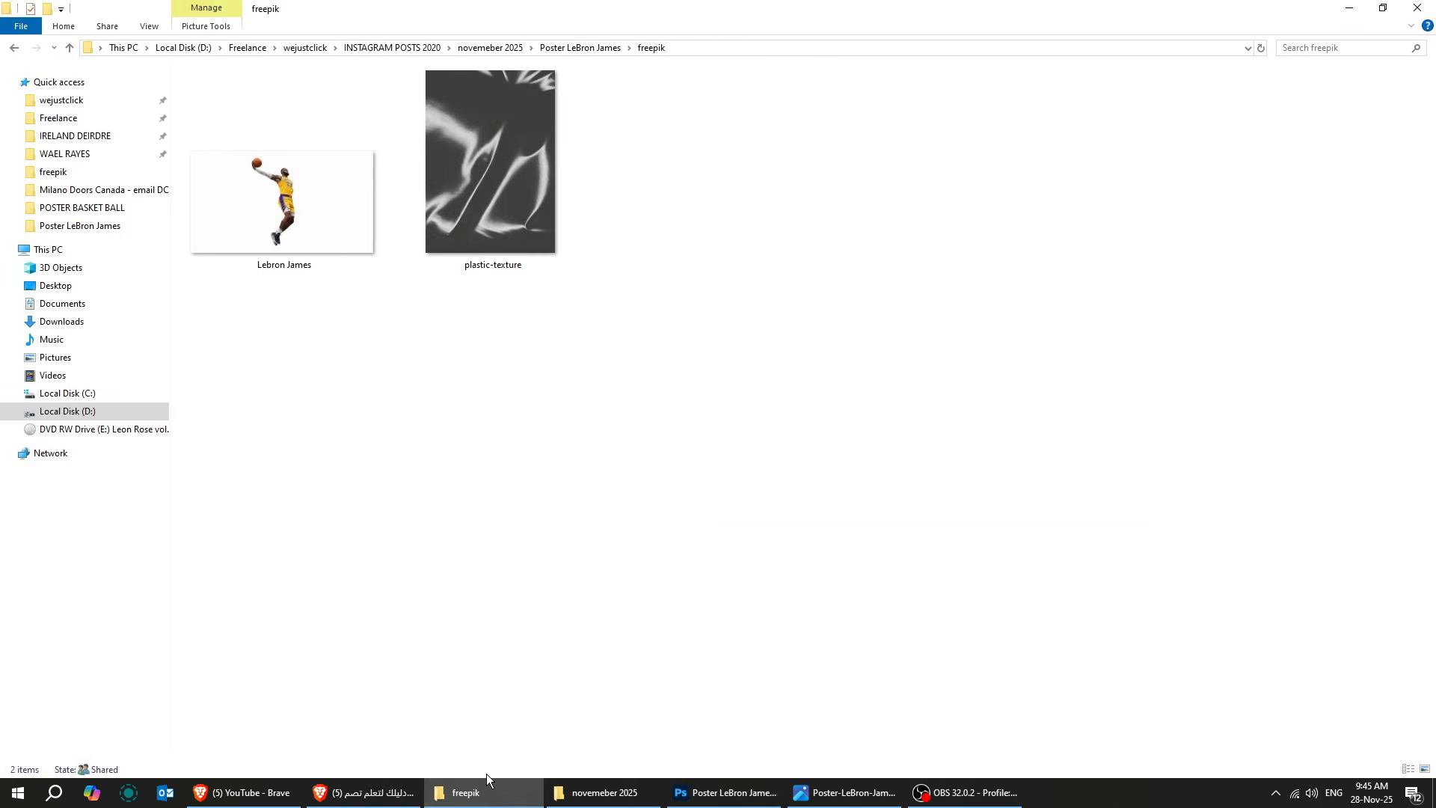
click(314, 266)
drag(314, 262, 683, 661)
key(Return)
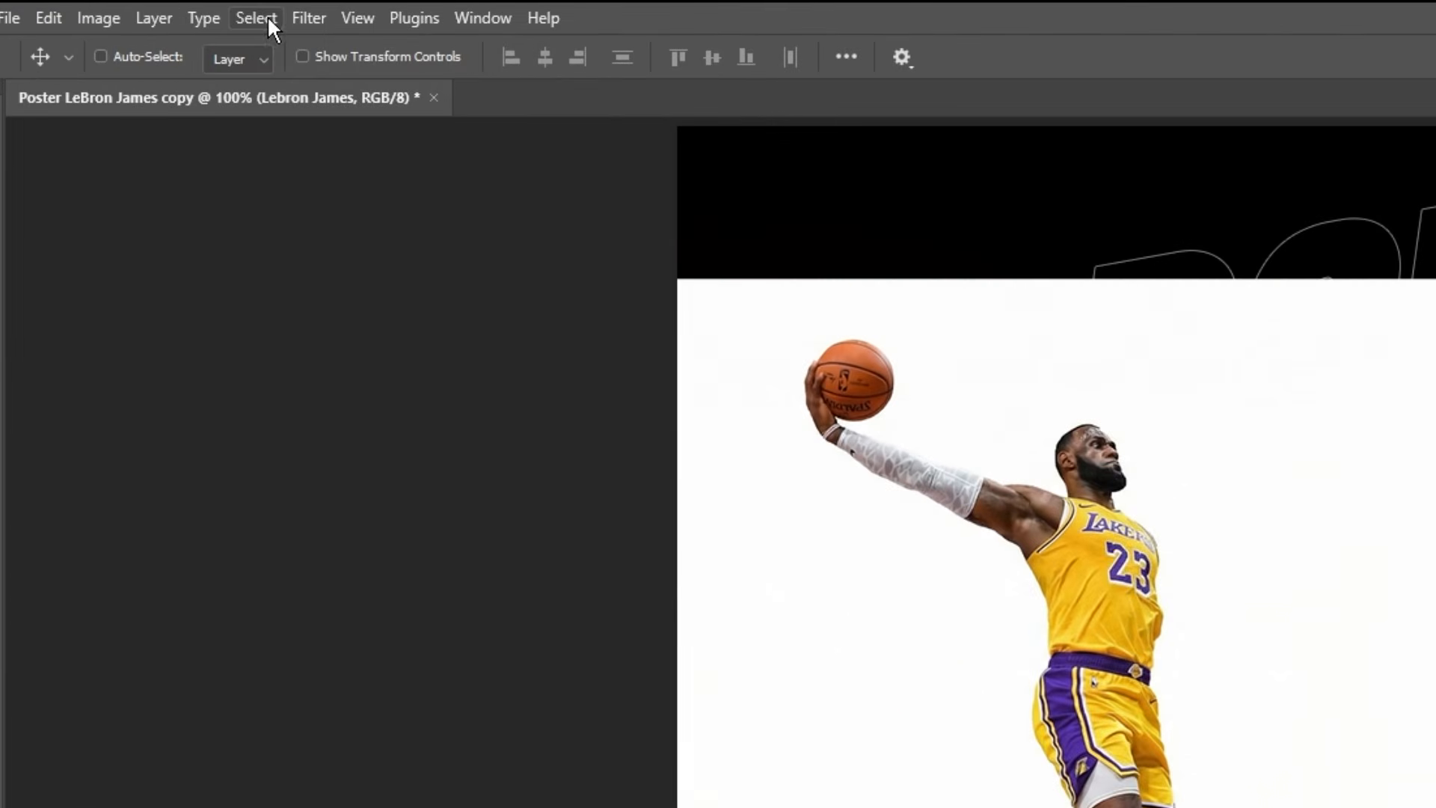
- Select the player and ball as the subject and mask out the picture's white background
click(267, 16)
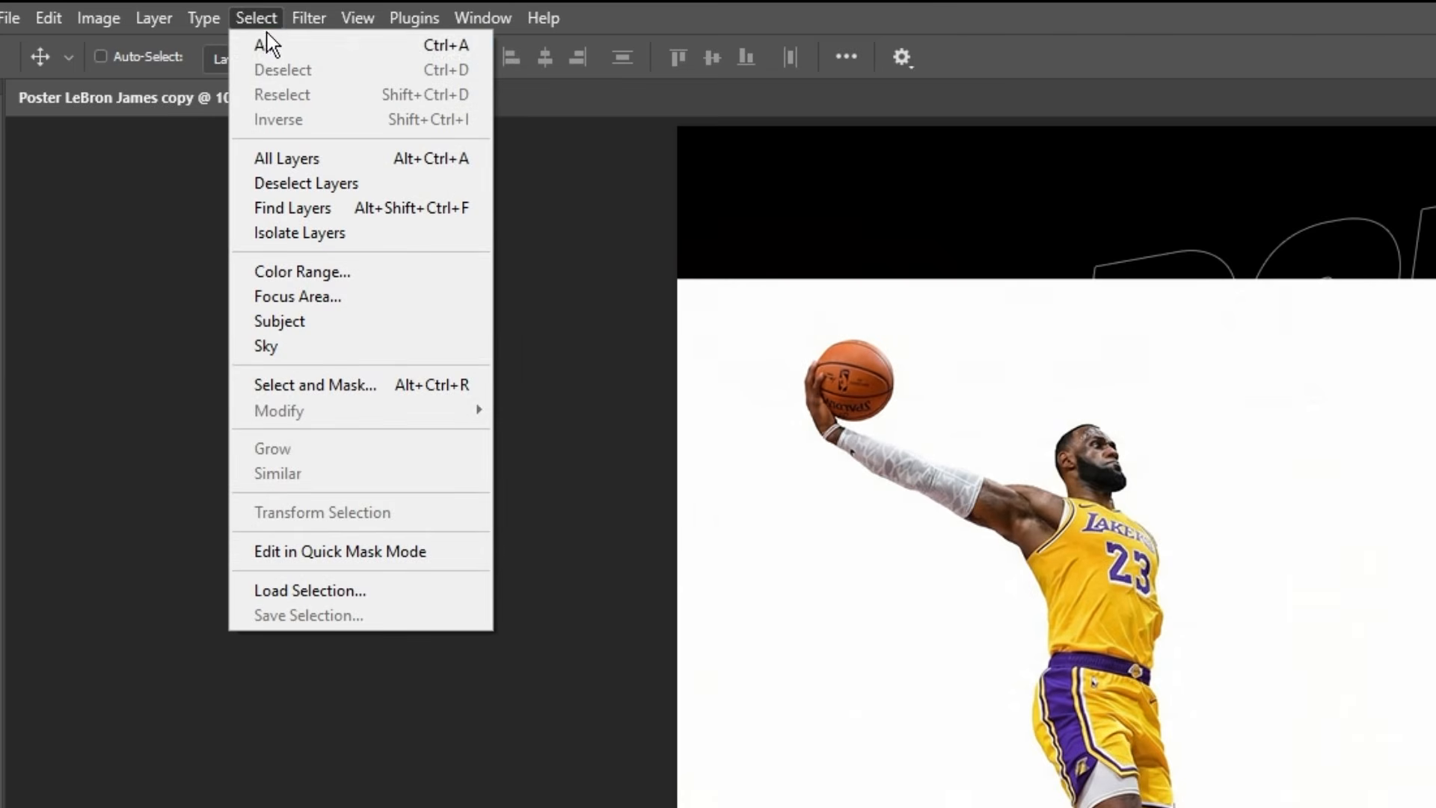
click(320, 330)
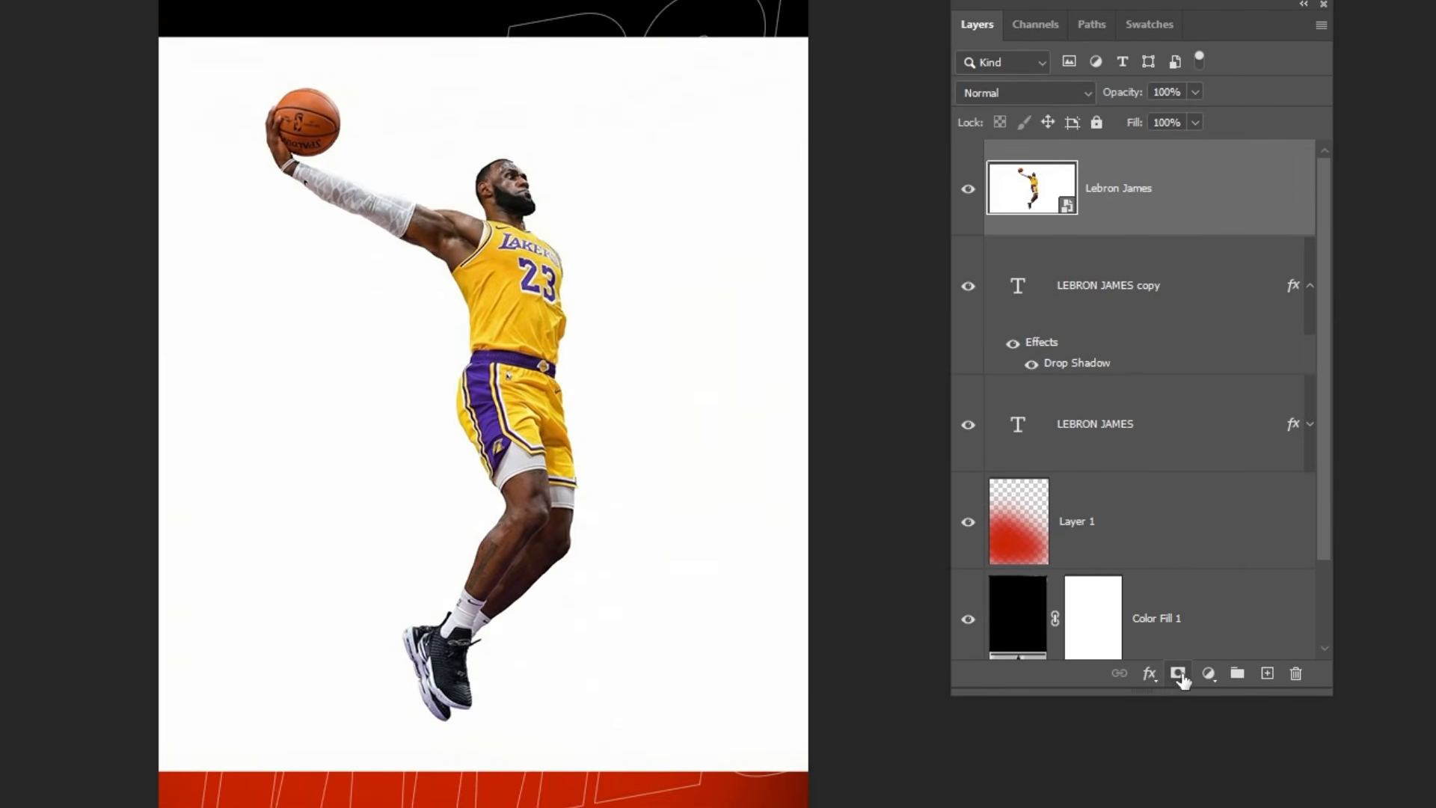
click(1179, 673)
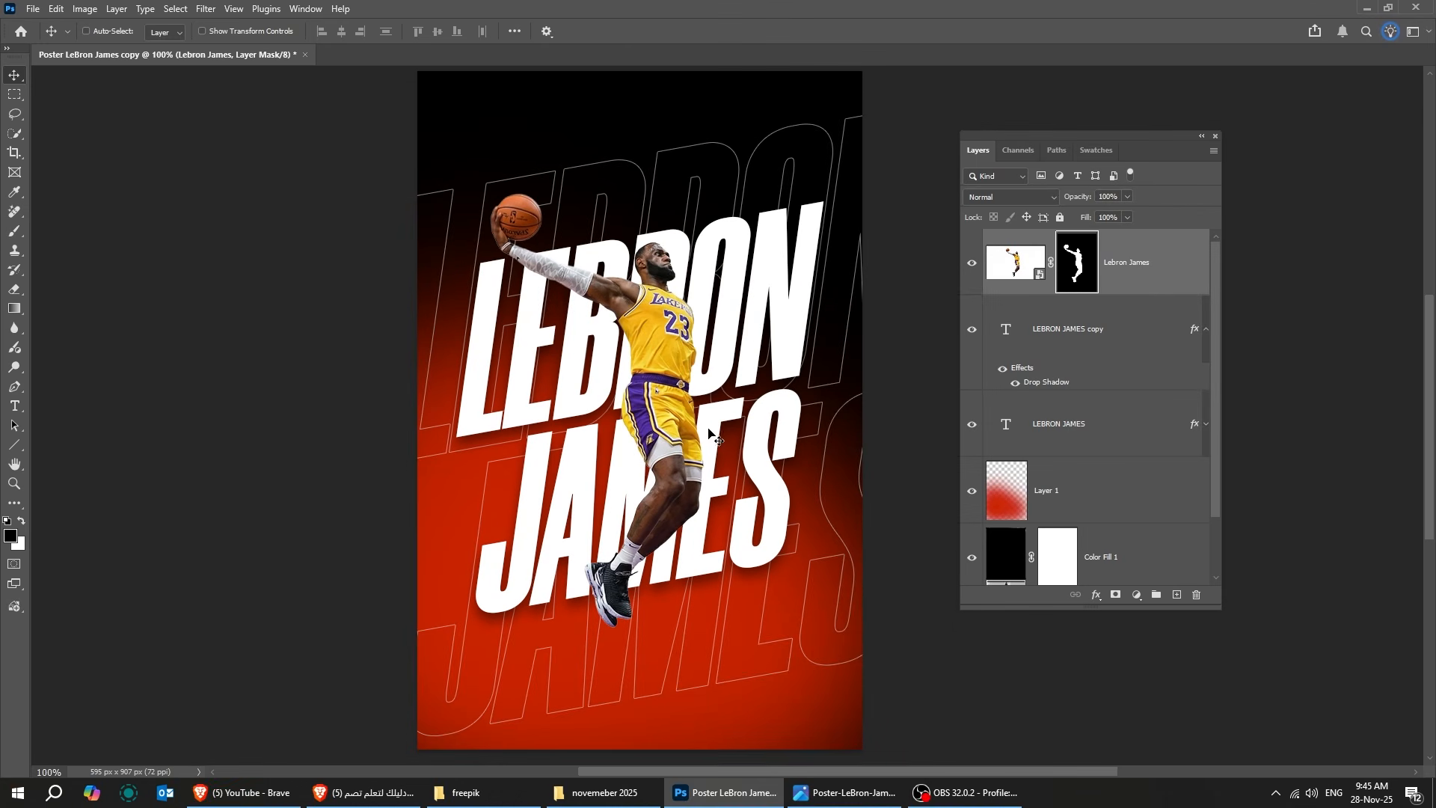
- Enlarge the cut-out player slightly over the title, keeping his proportions
key(ctrl+t)
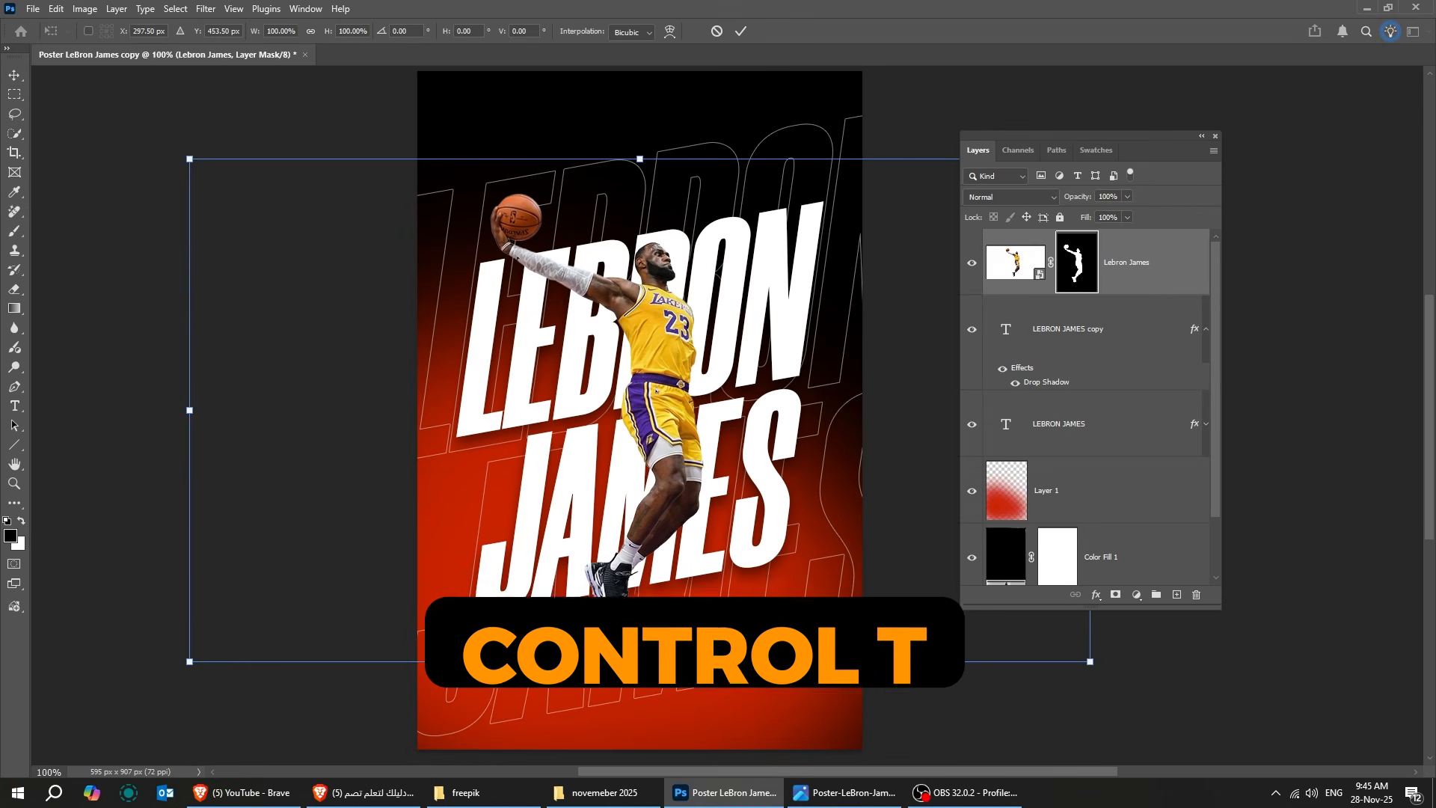
drag(638, 662, 645, 689)
key(Return)
drag(921, 469, 793, 475)
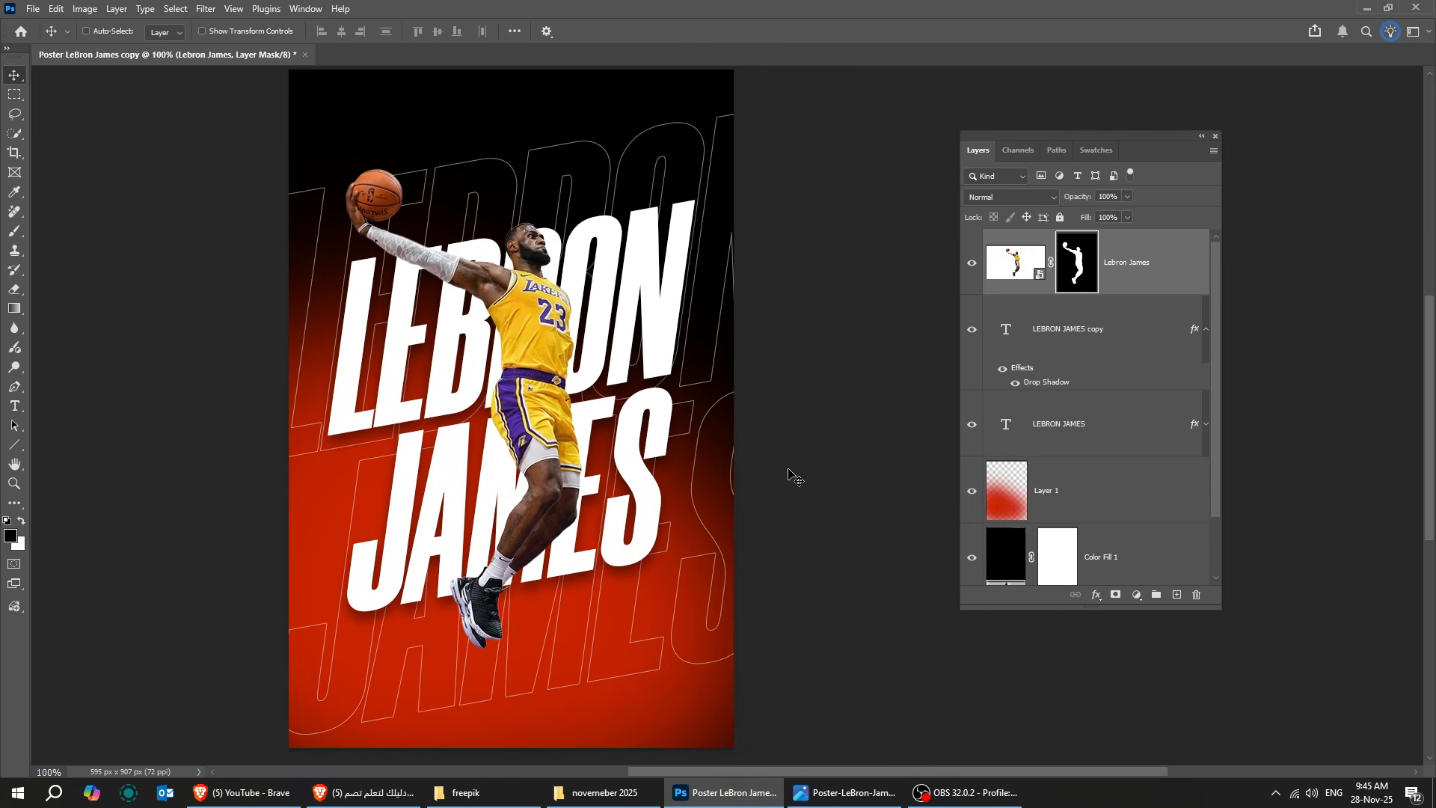
drag(1076, 135, 906, 135)
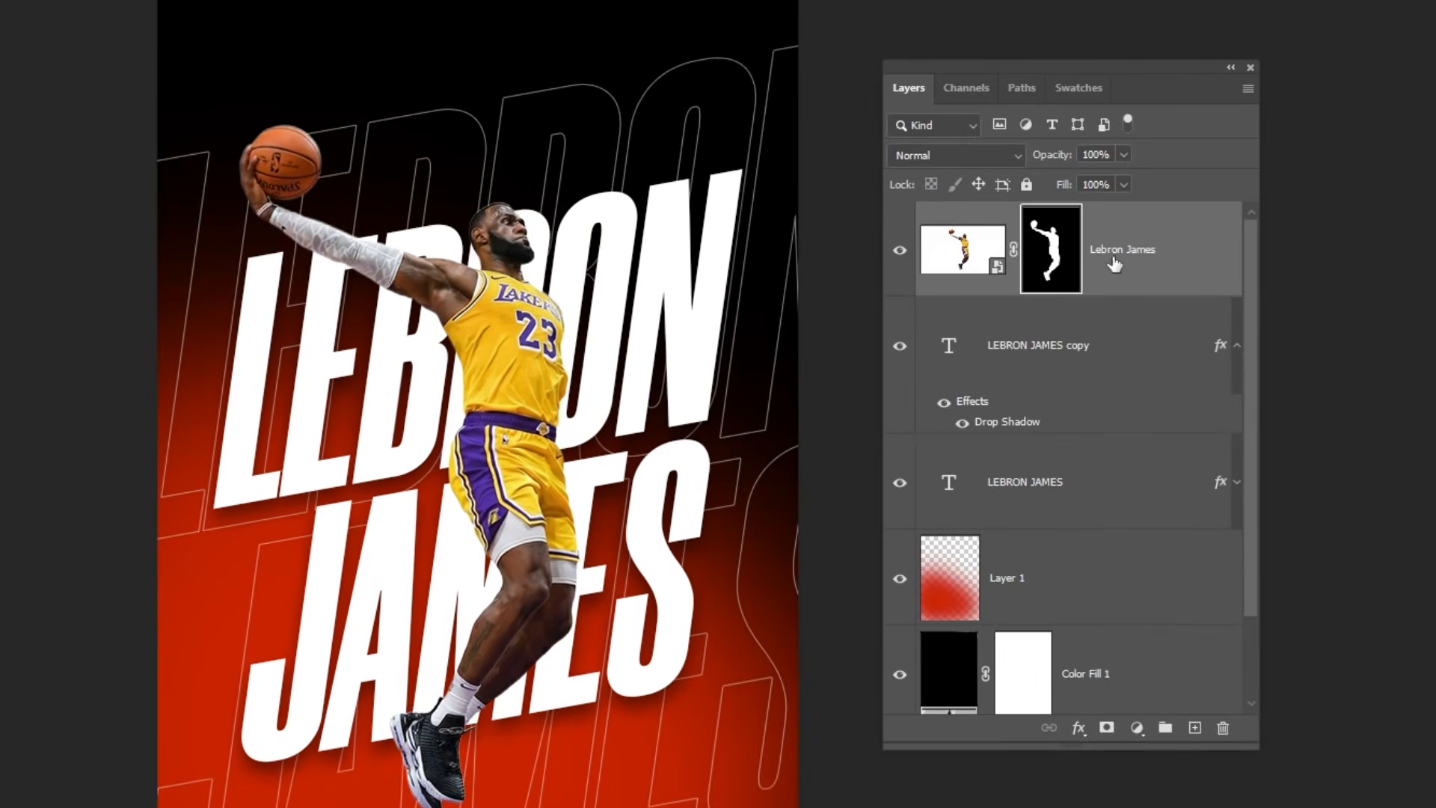
- Convert the masked player layer to a Smart Object and duplicate it
right_click(1128, 263)
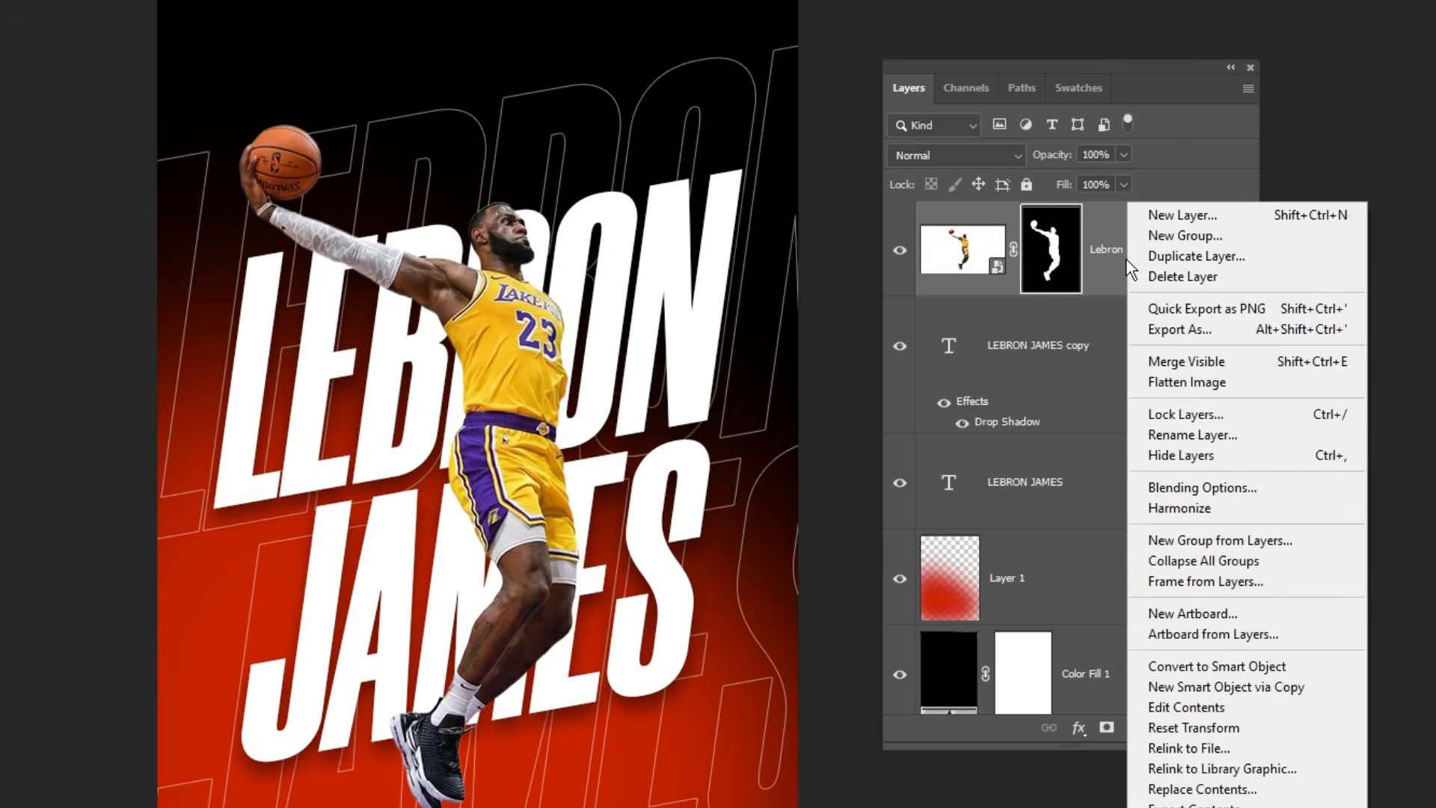
click(1234, 669)
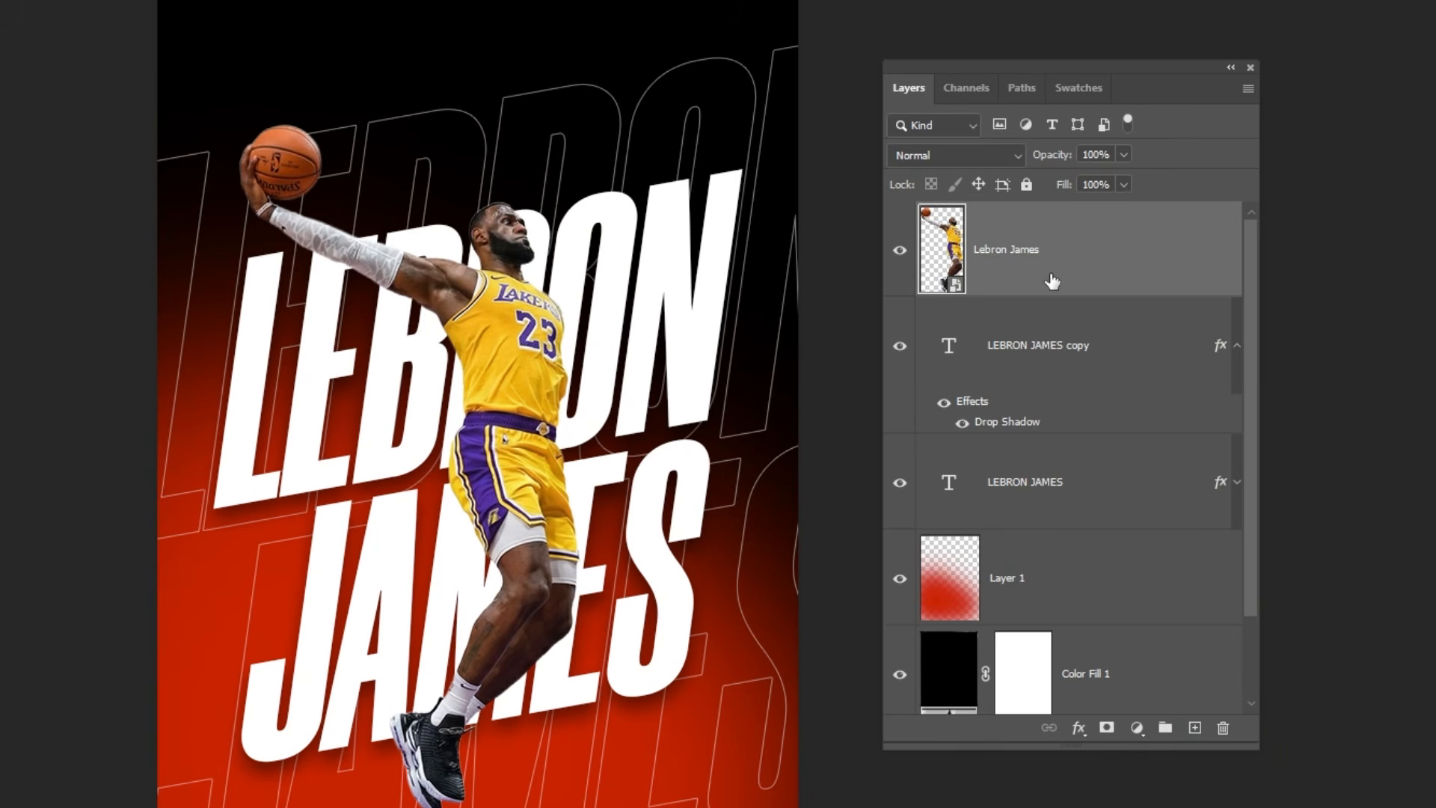
drag(1111, 279, 1195, 727)
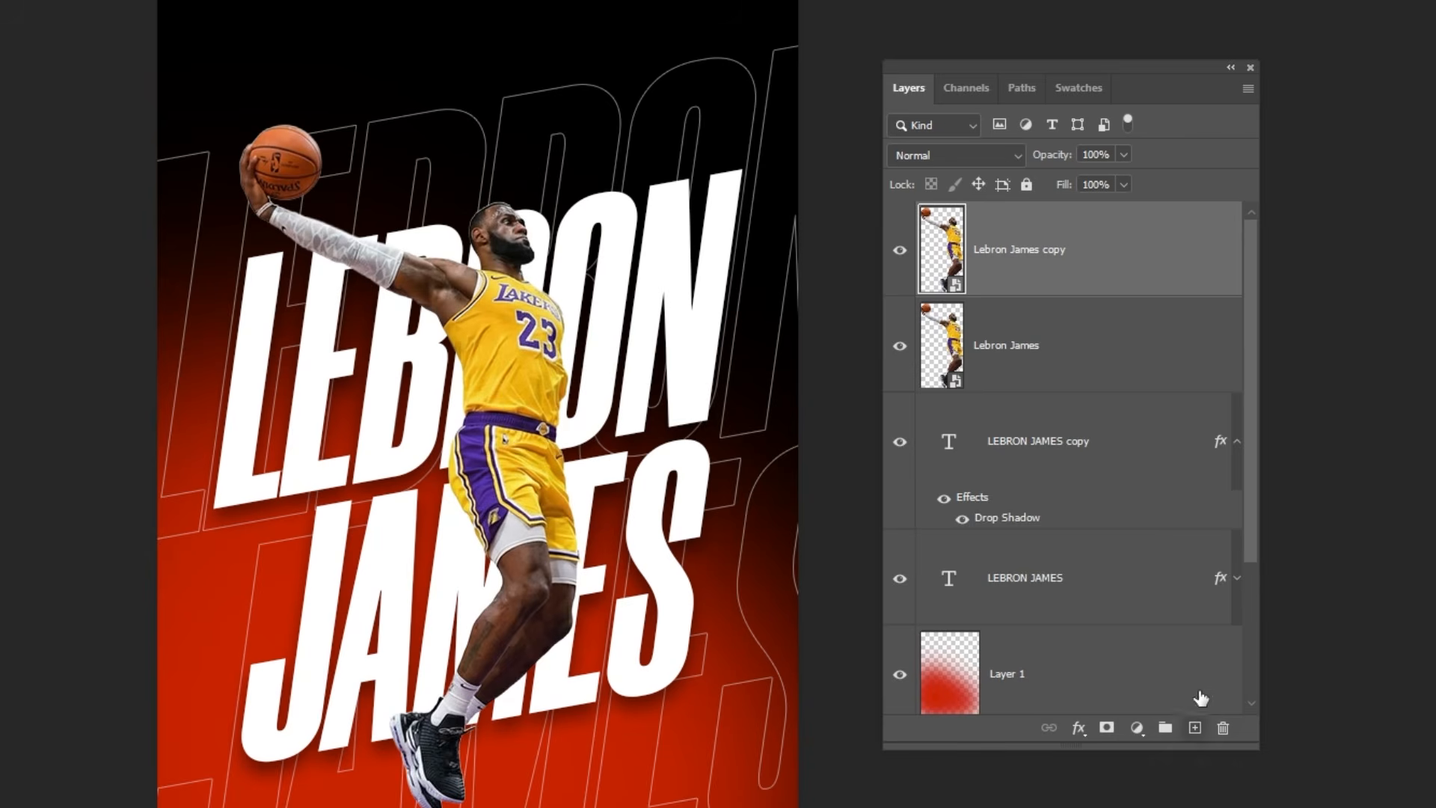
- Start a Path Blur on the lower player layer with its path running from the player's shorts towards the poster's lower left
click(1047, 350)
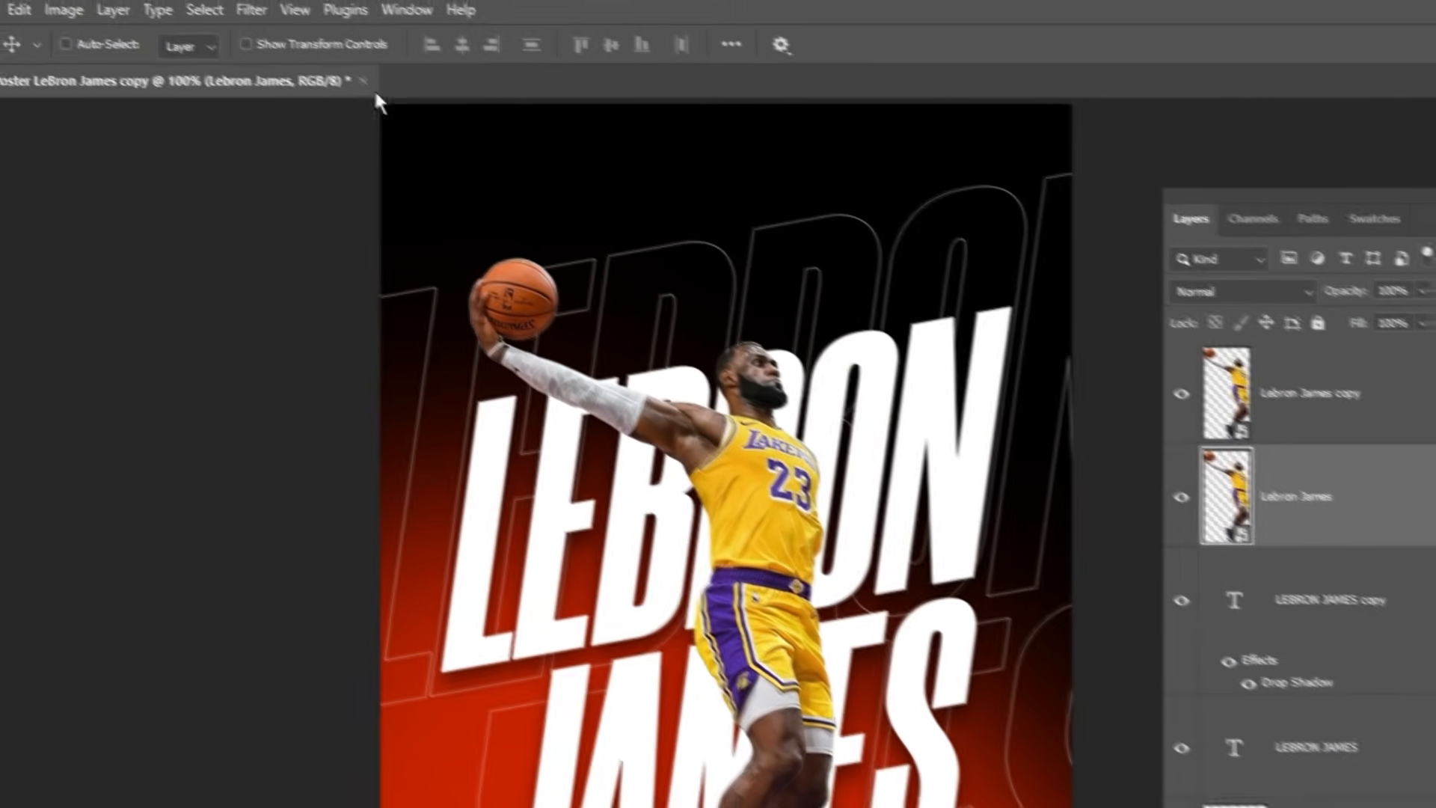
click(268, 16)
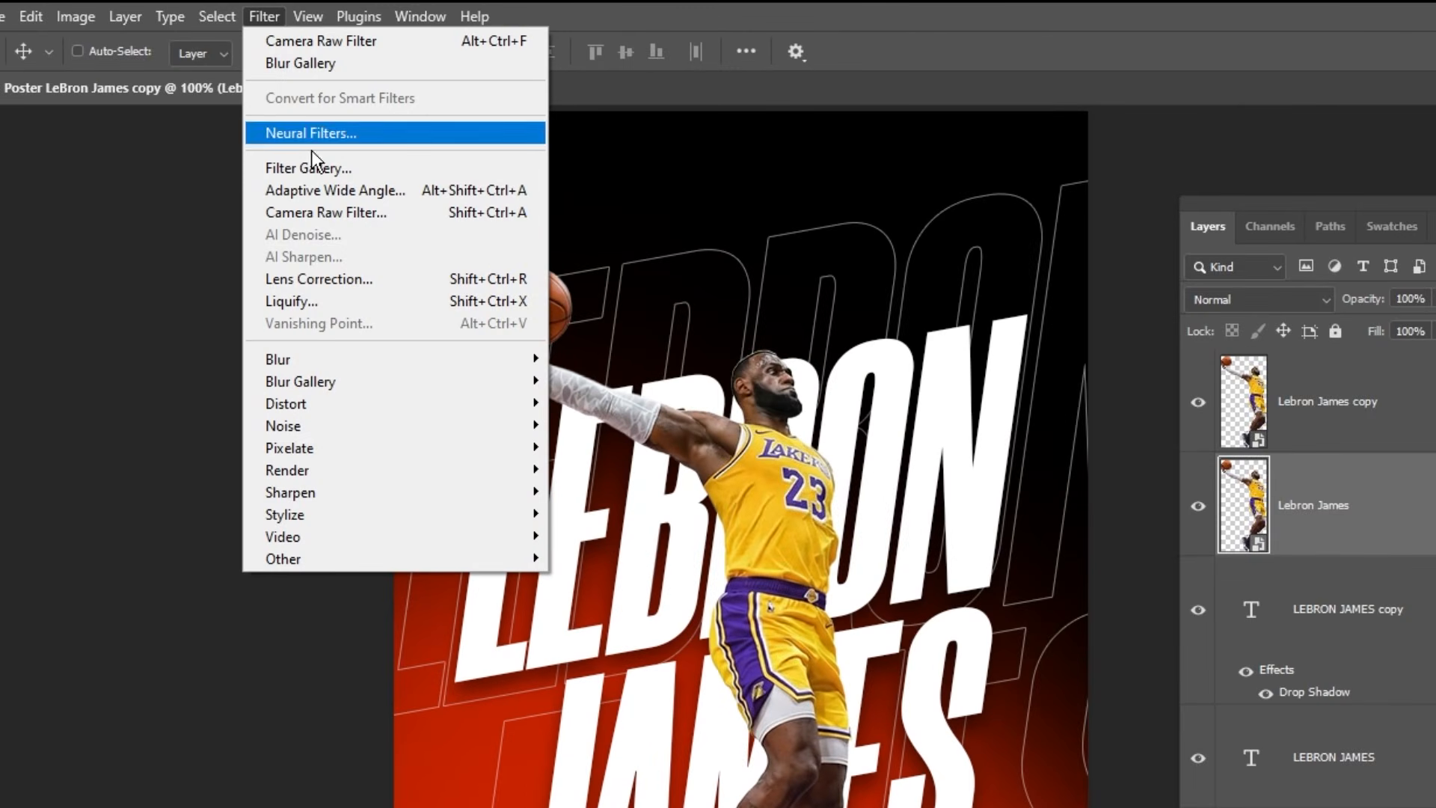
mouse_move(367, 380)
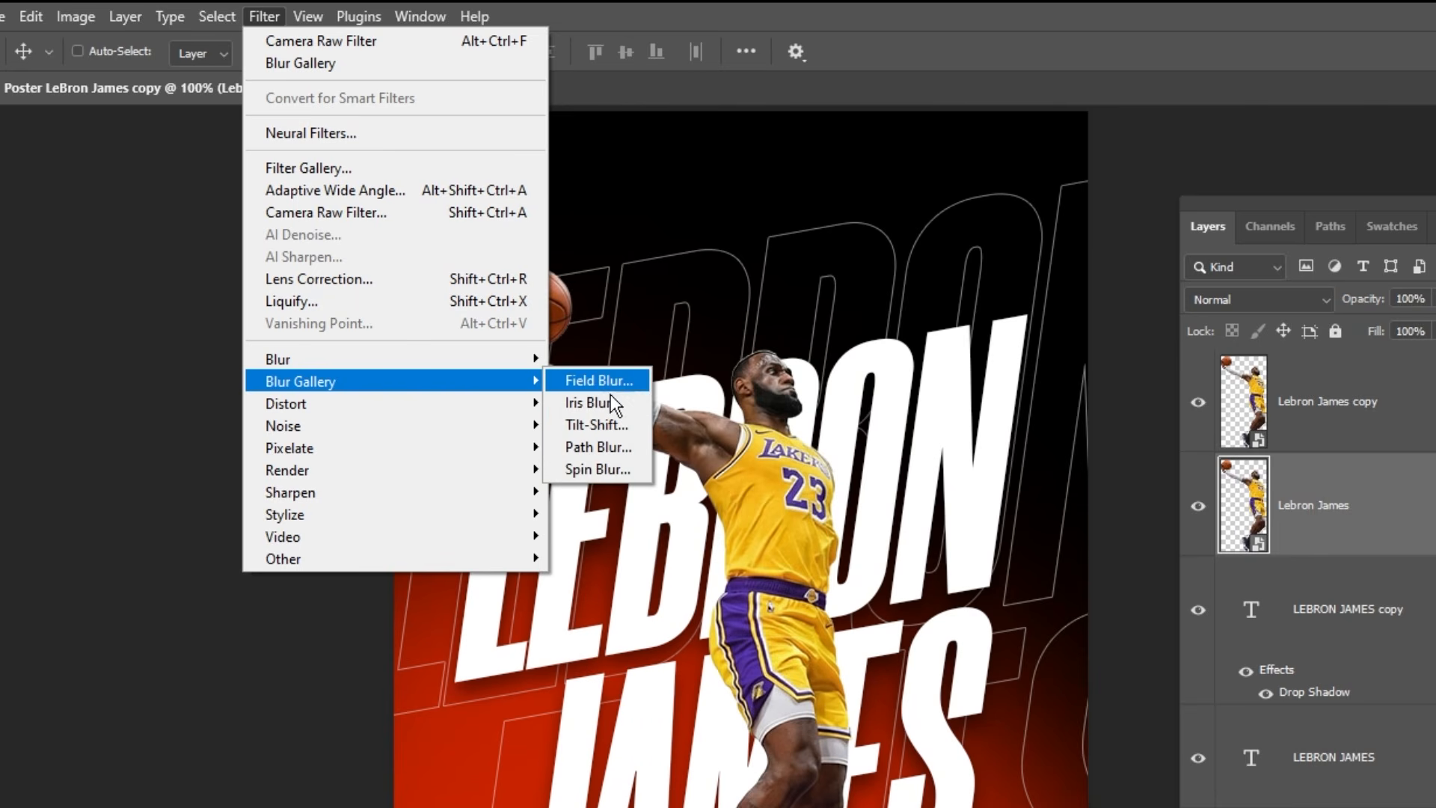
click(608, 446)
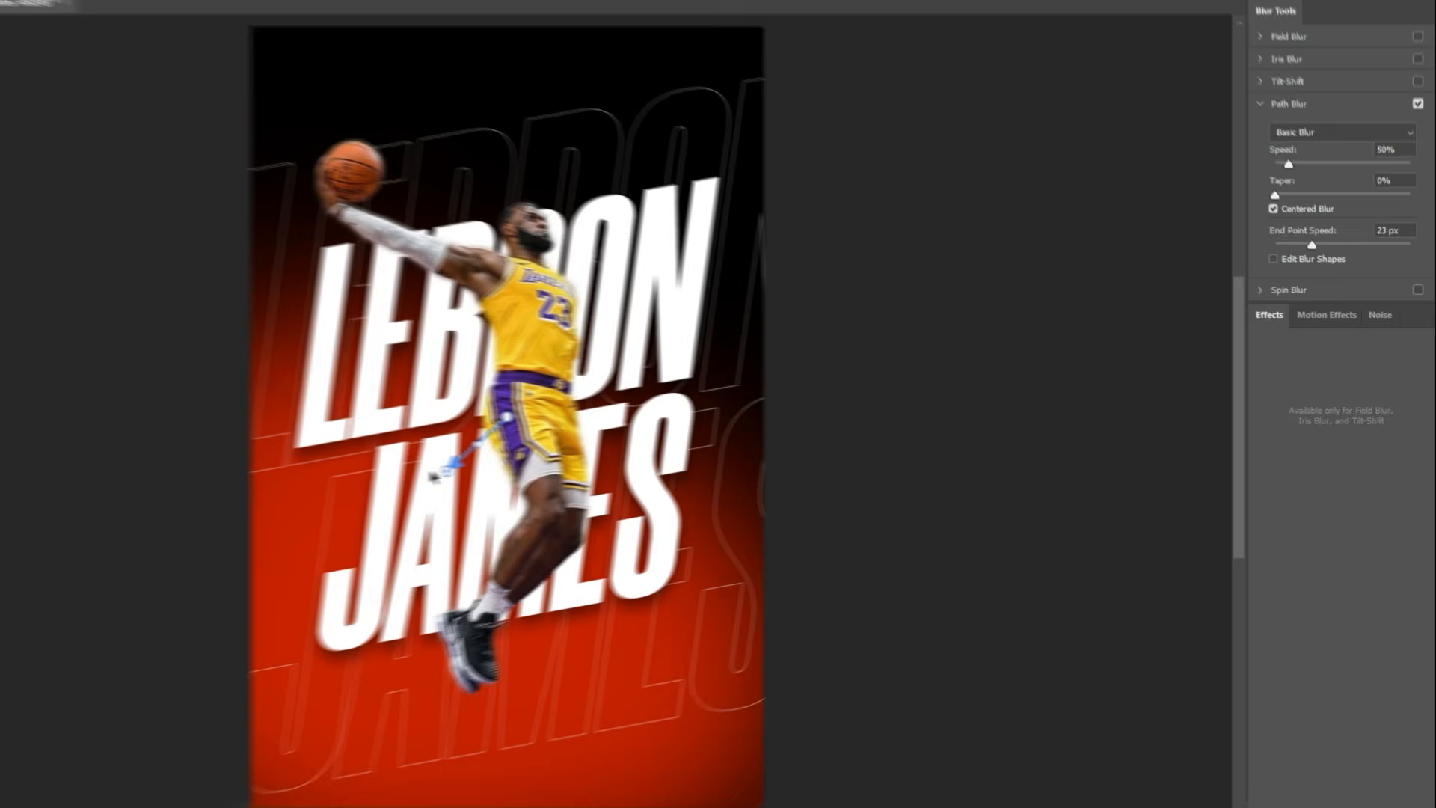
drag(666, 416, 539, 467)
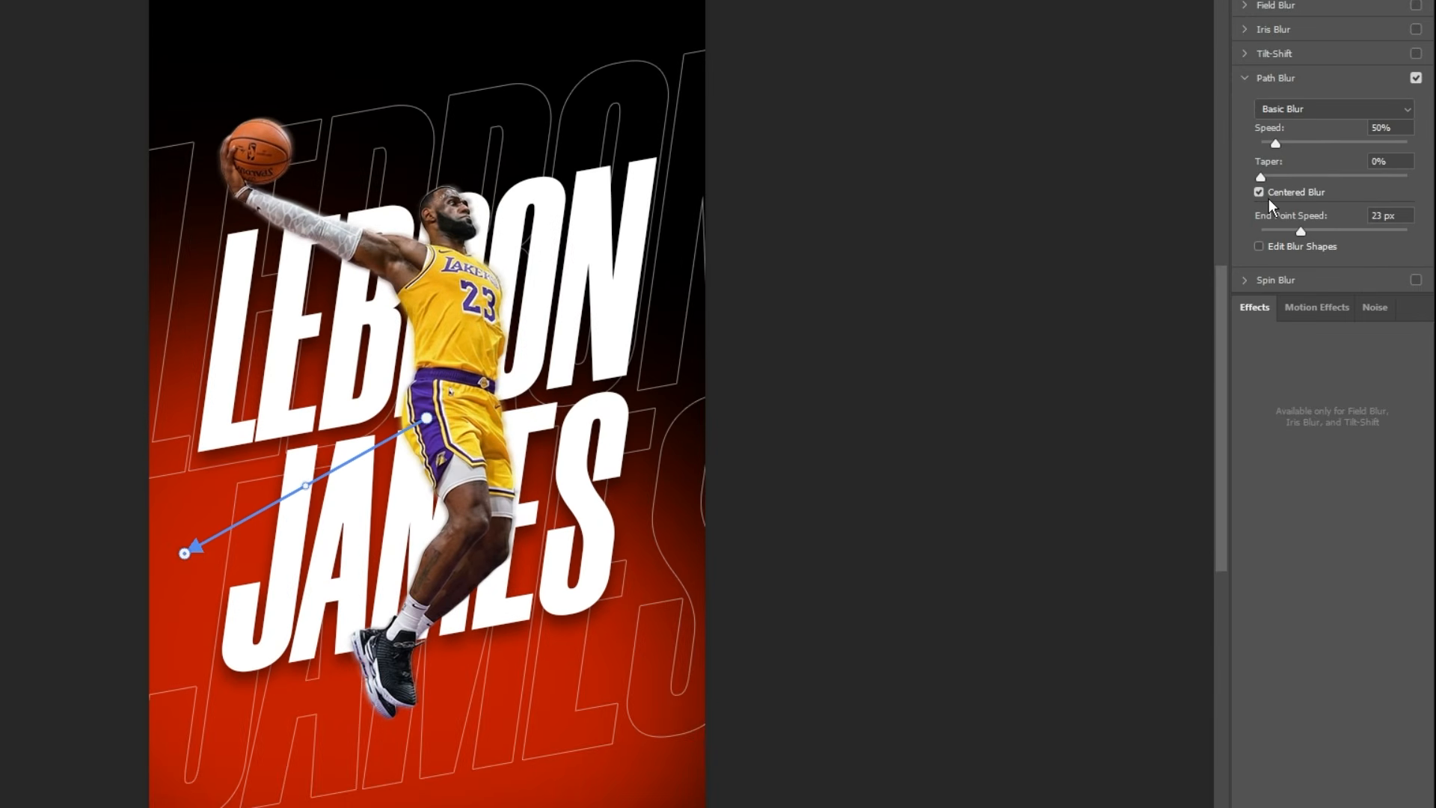
- Turn off Centered Blur, set speed to 229%, taper to 15% and end point speed to 44 px, and apply the Path Blur
drag(815, 335, 1201, 326)
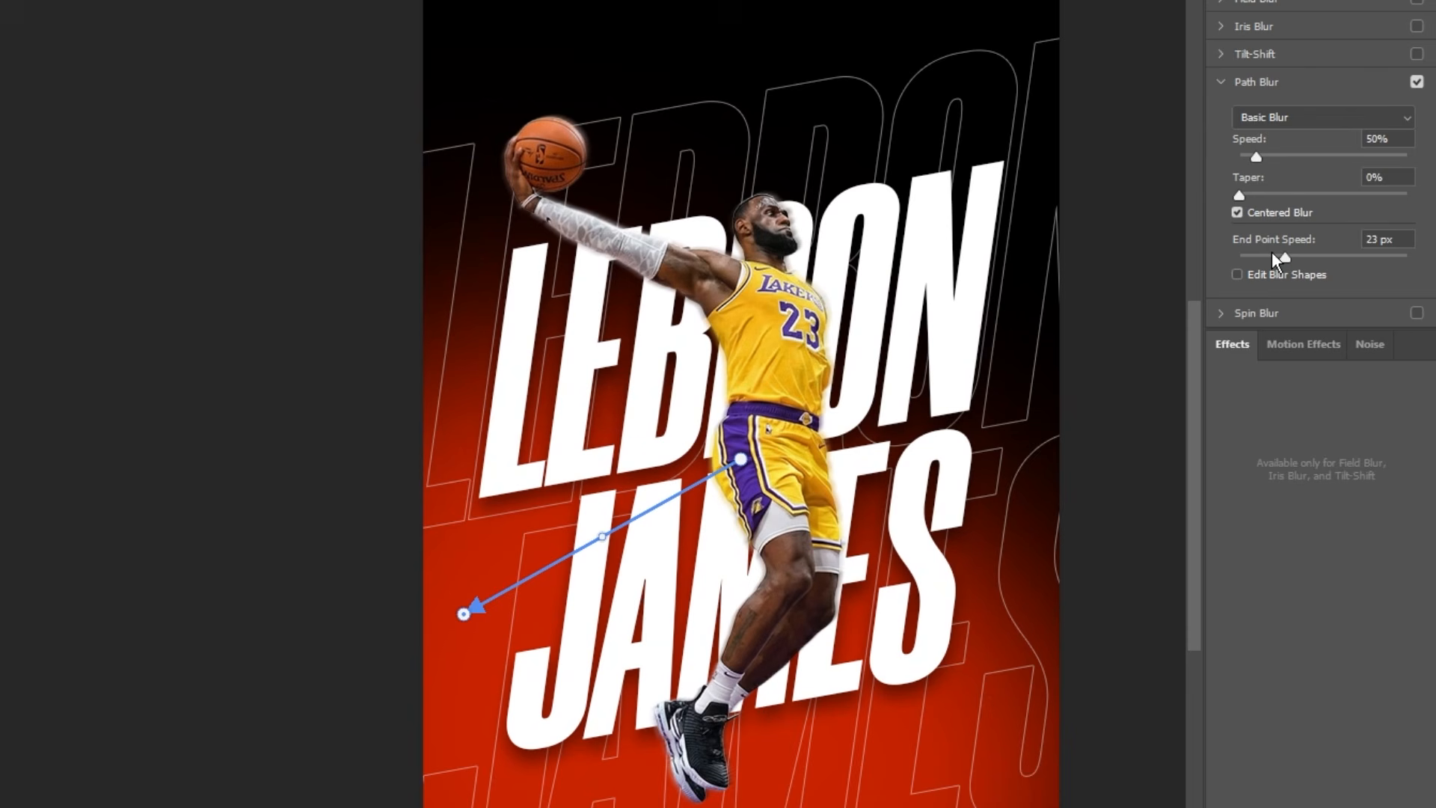
click(1238, 213)
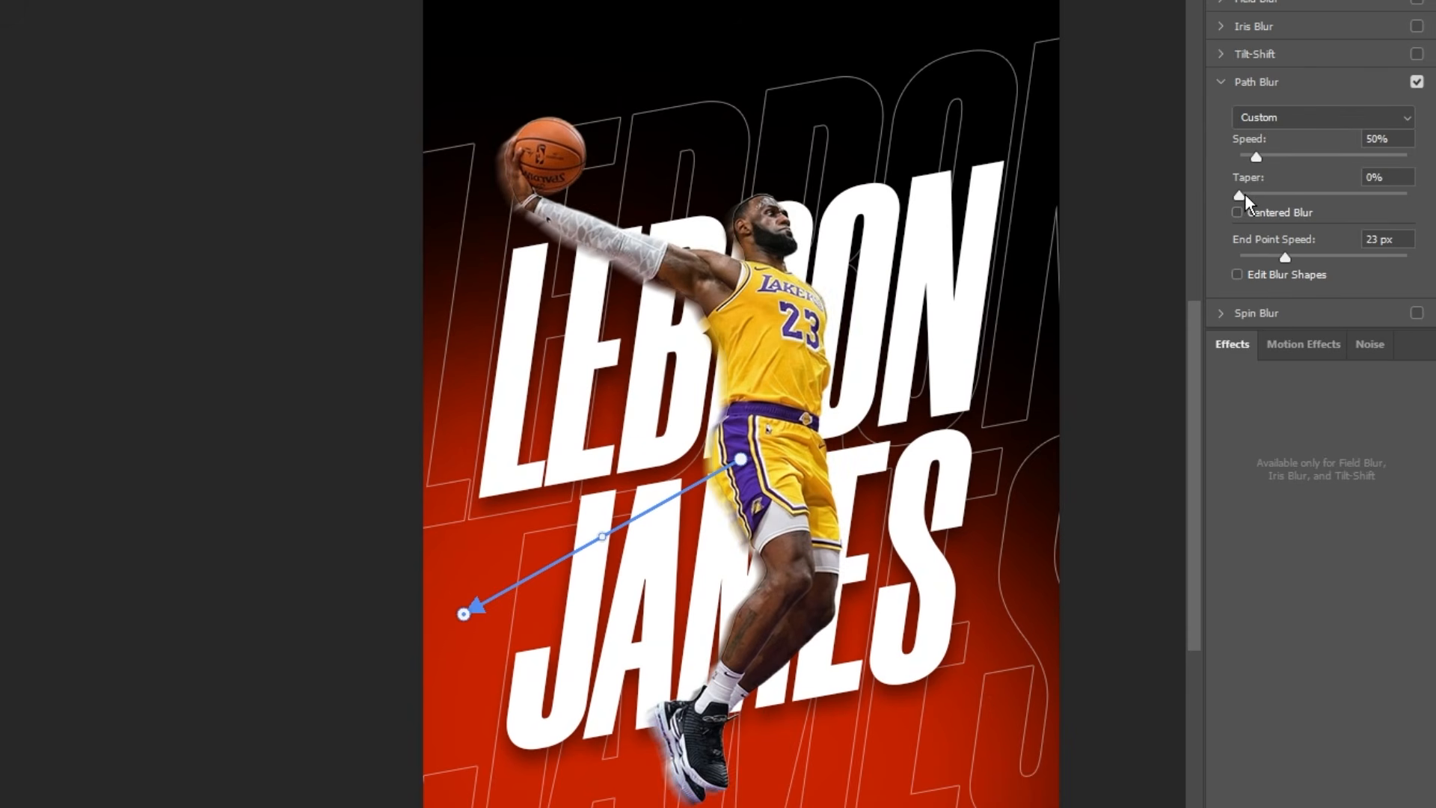
drag(1244, 193, 1299, 157)
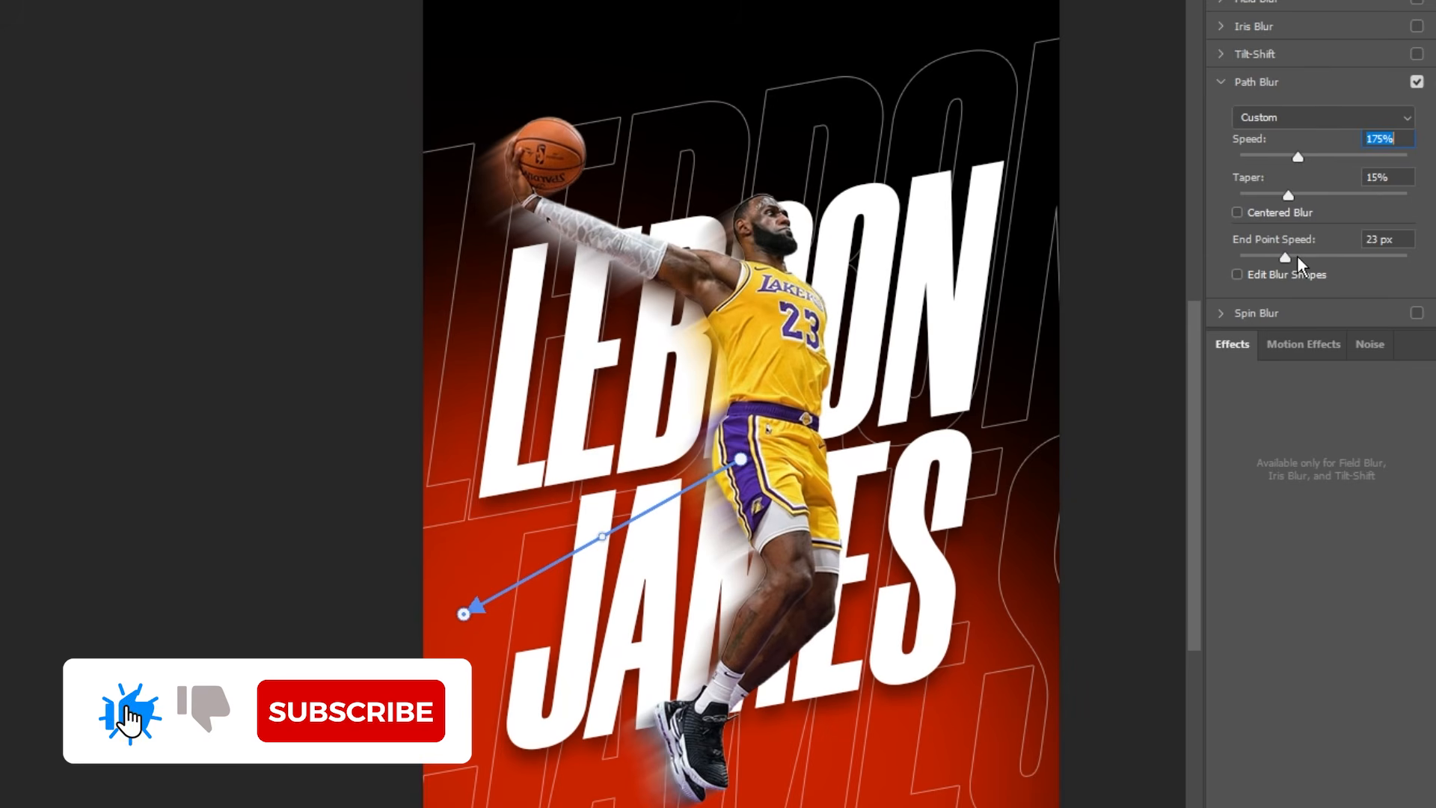
mouse_move(1296, 255)
mouse_down()
mouse_move(1309, 255)
mouse_move(1289, 251)
mouse_up()
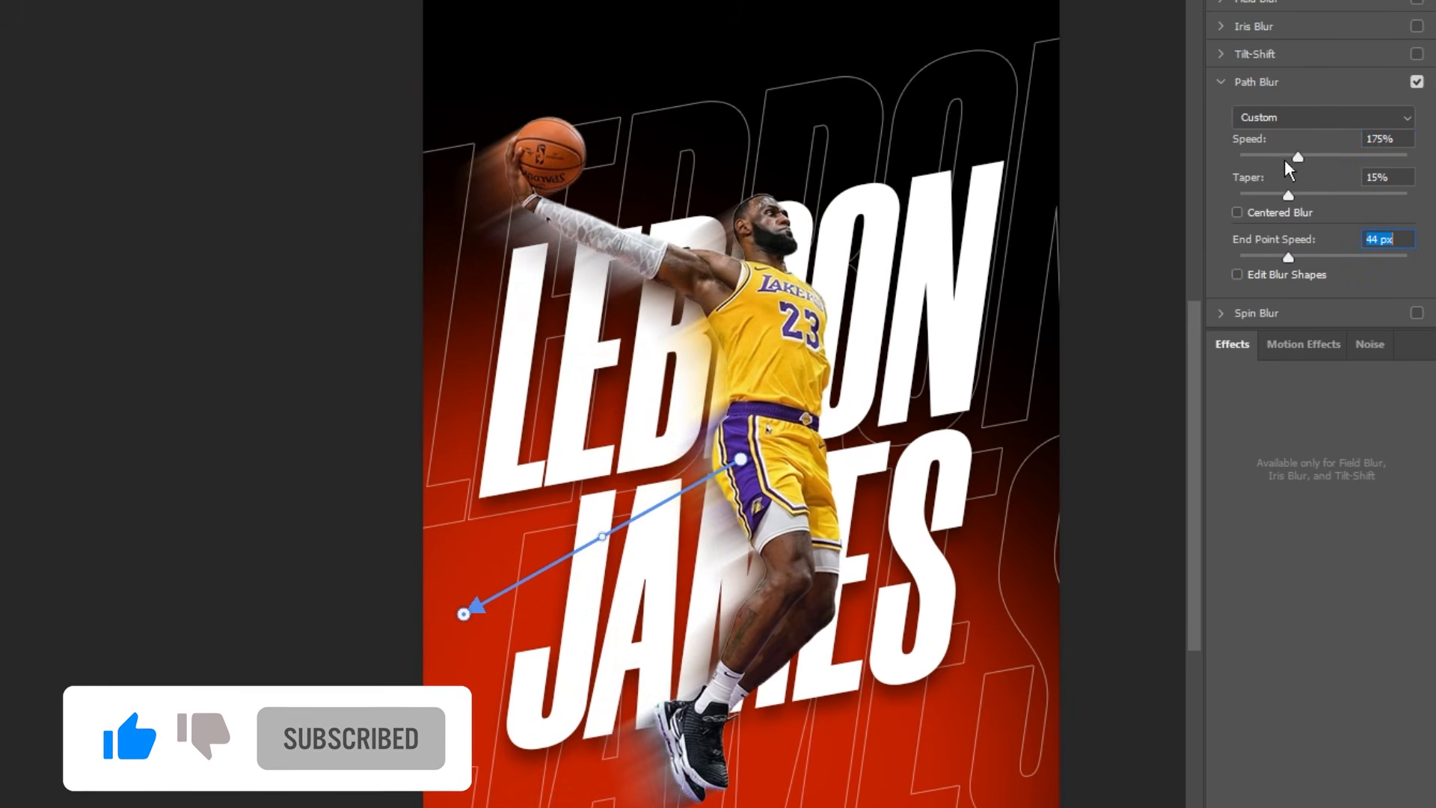
drag(1300, 155, 1308, 155)
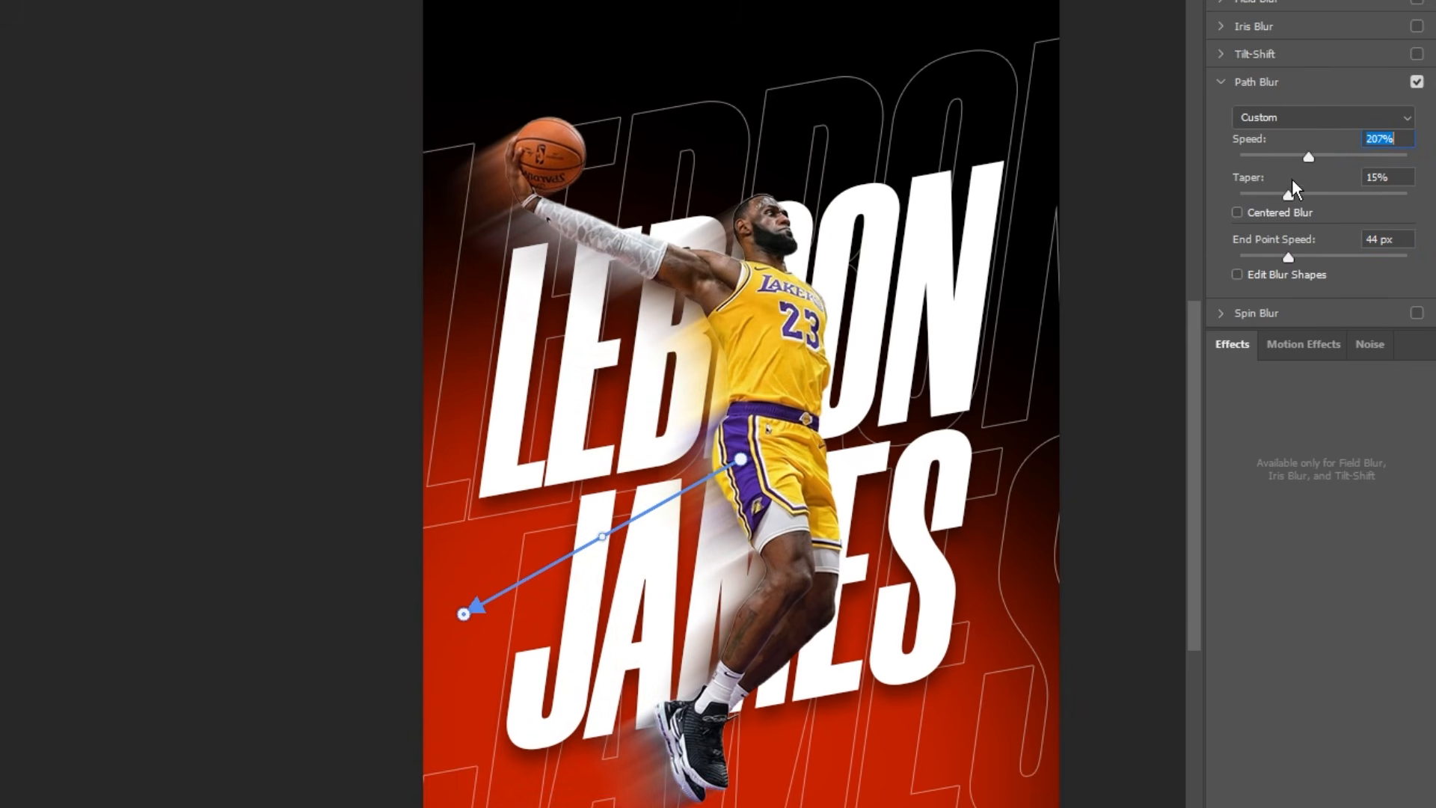
drag(1309, 156, 1316, 155)
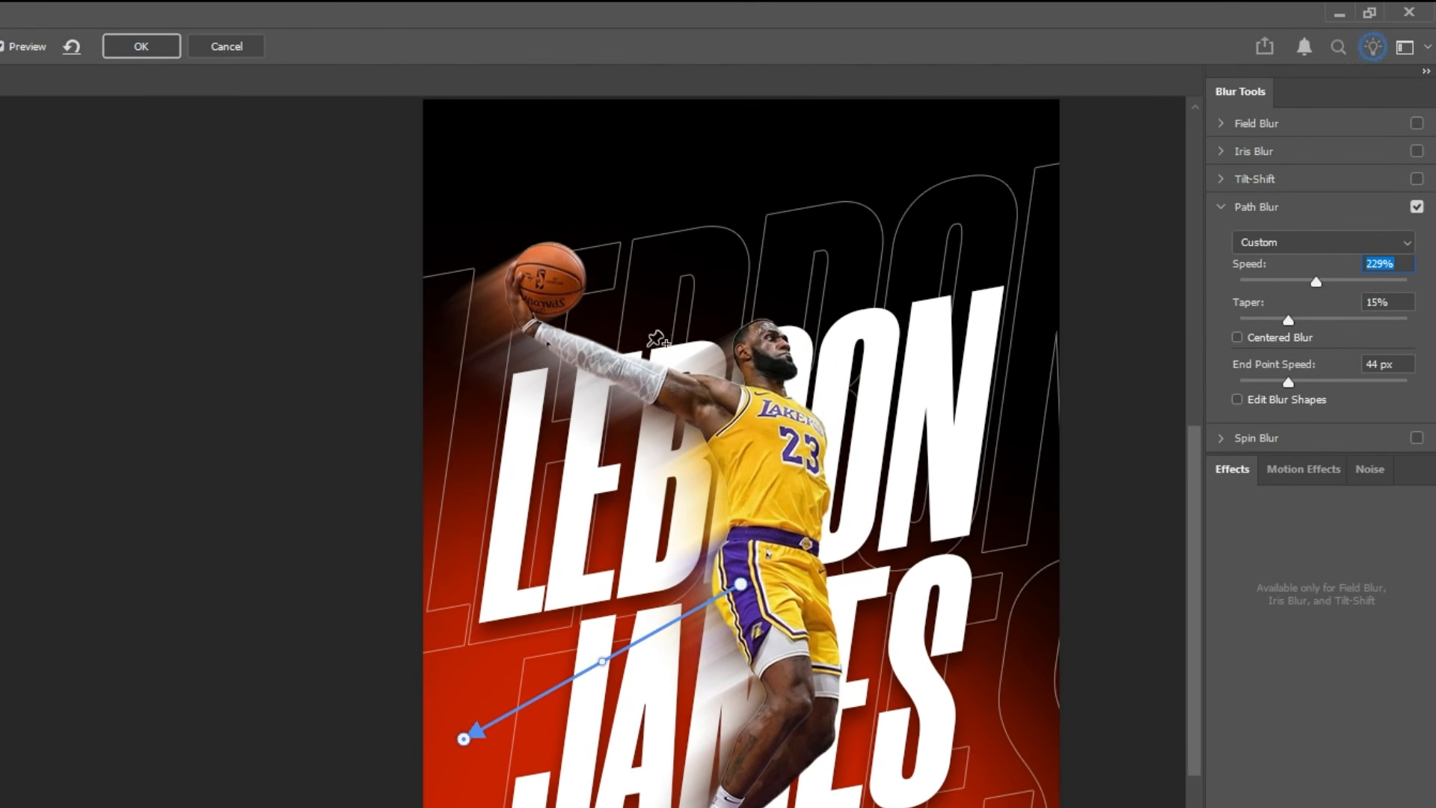
click(141, 47)
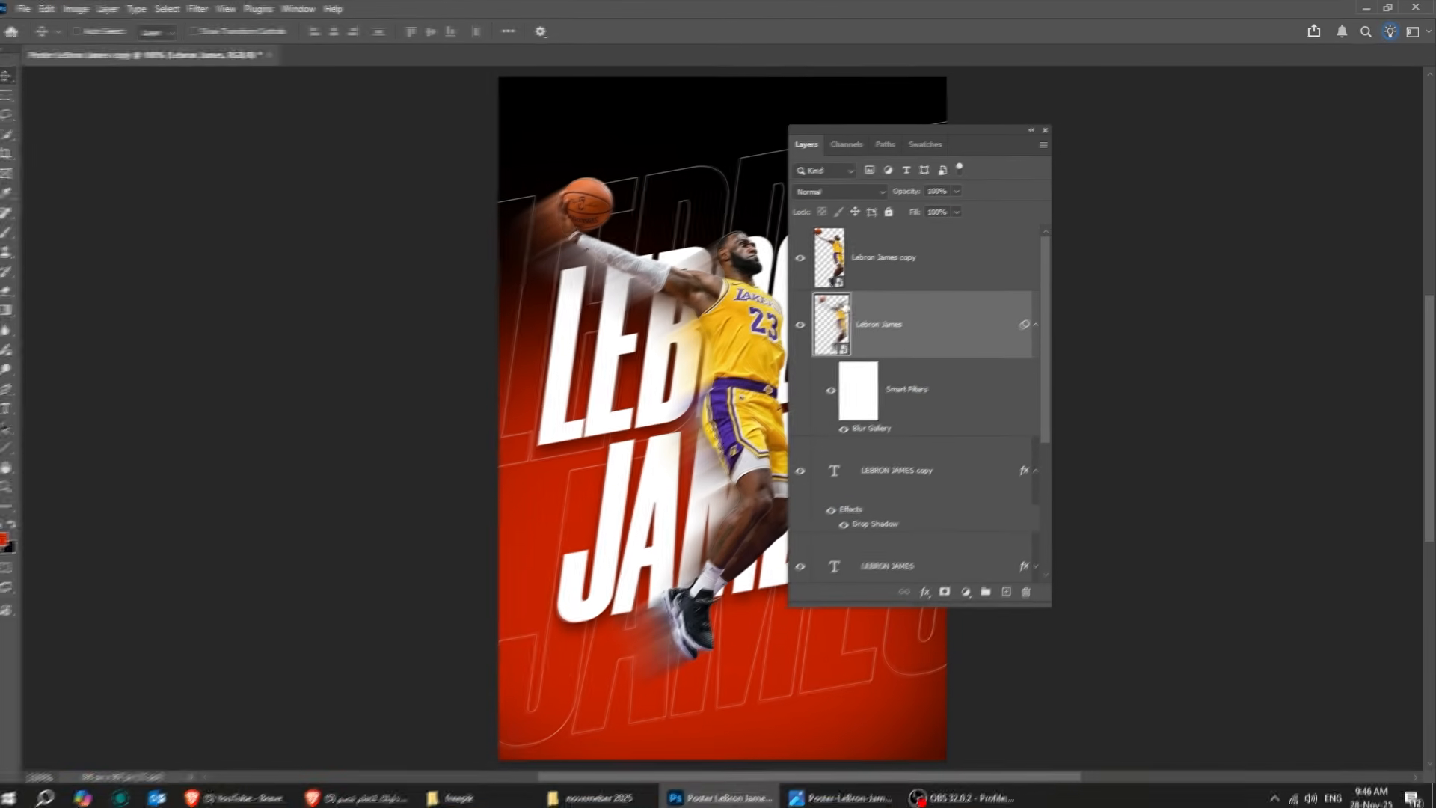
drag(973, 128, 1083, 131)
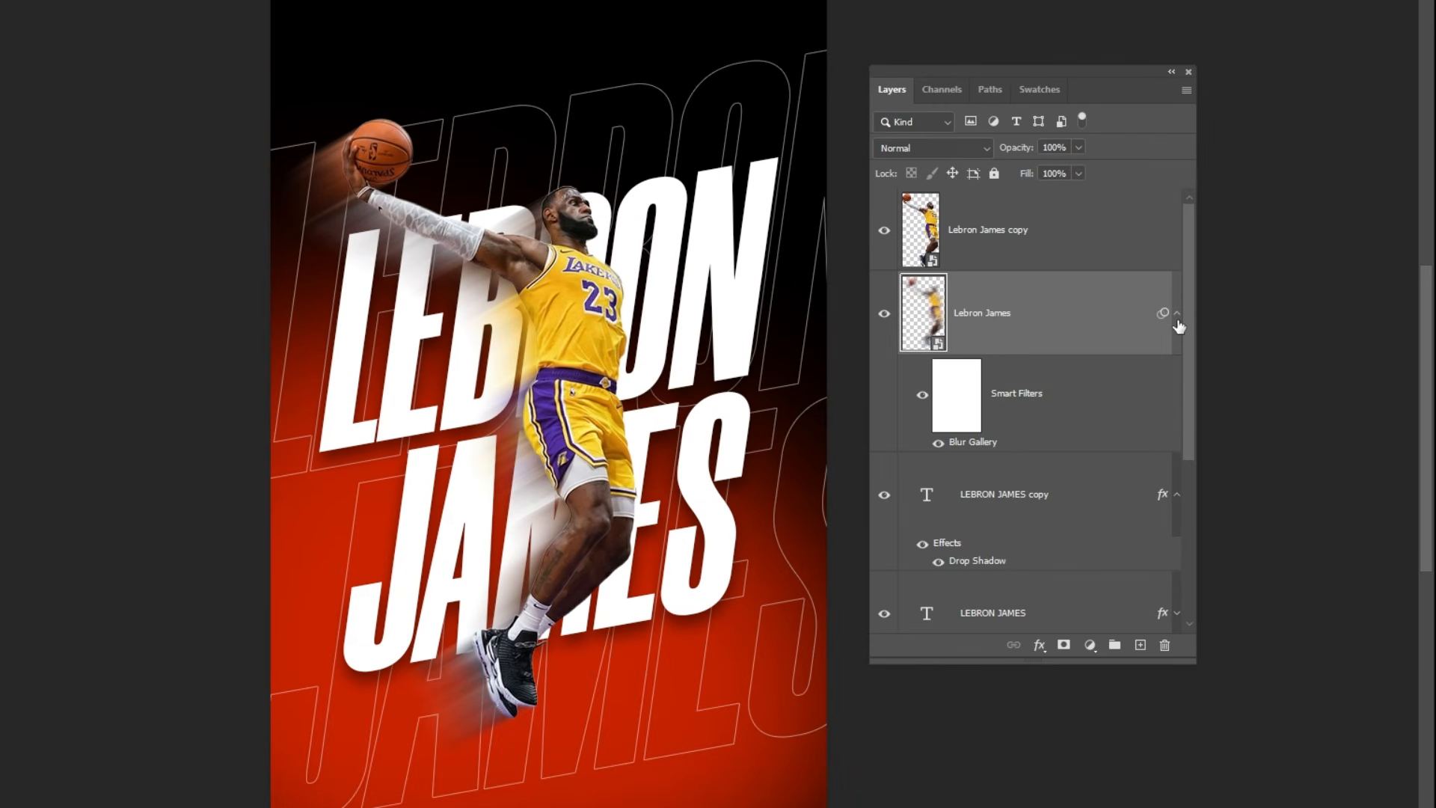
- Add a layer mask to the blurred player layer and paint black with an enlarged brush over the blur around his torso, legs and shoes
click(1149, 326)
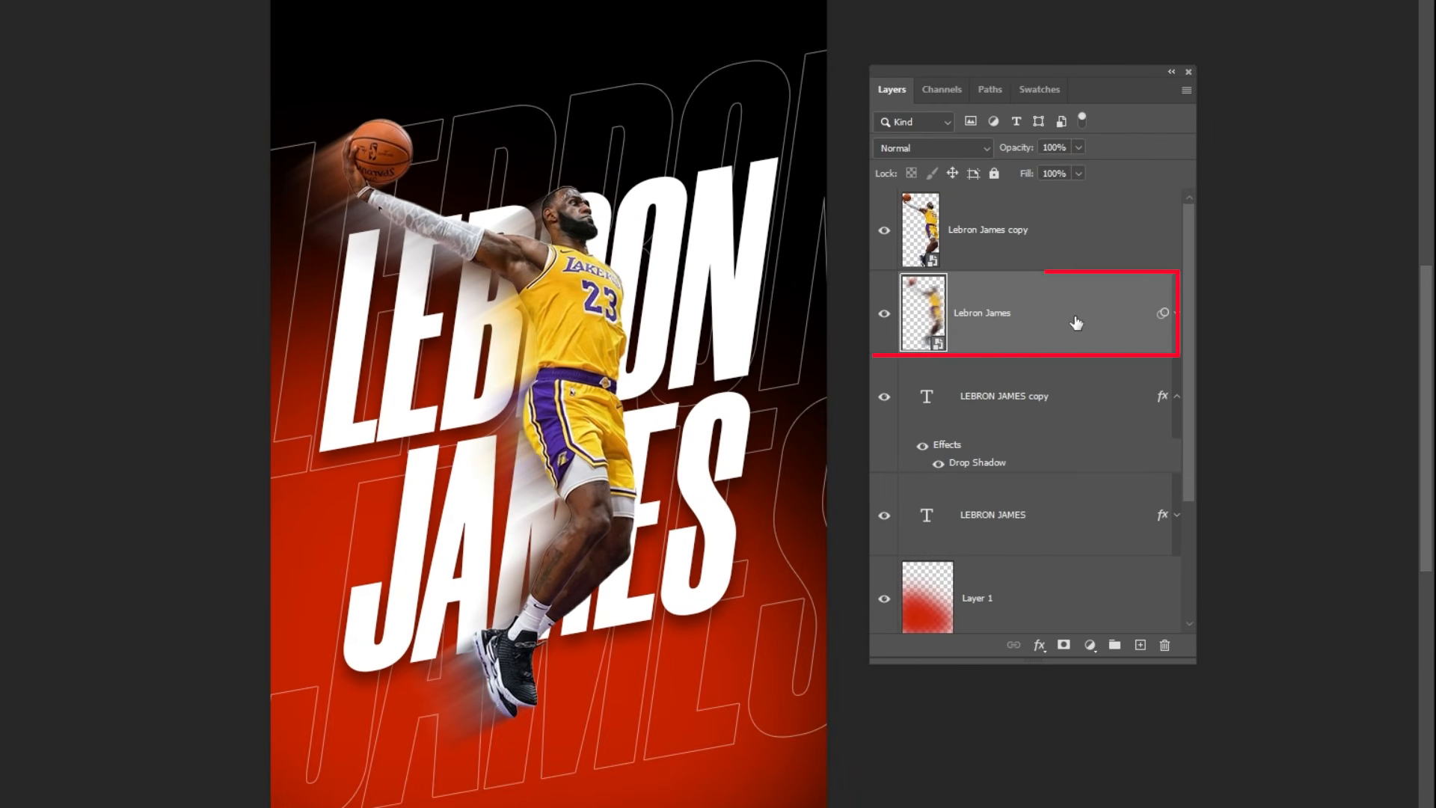
click(1074, 645)
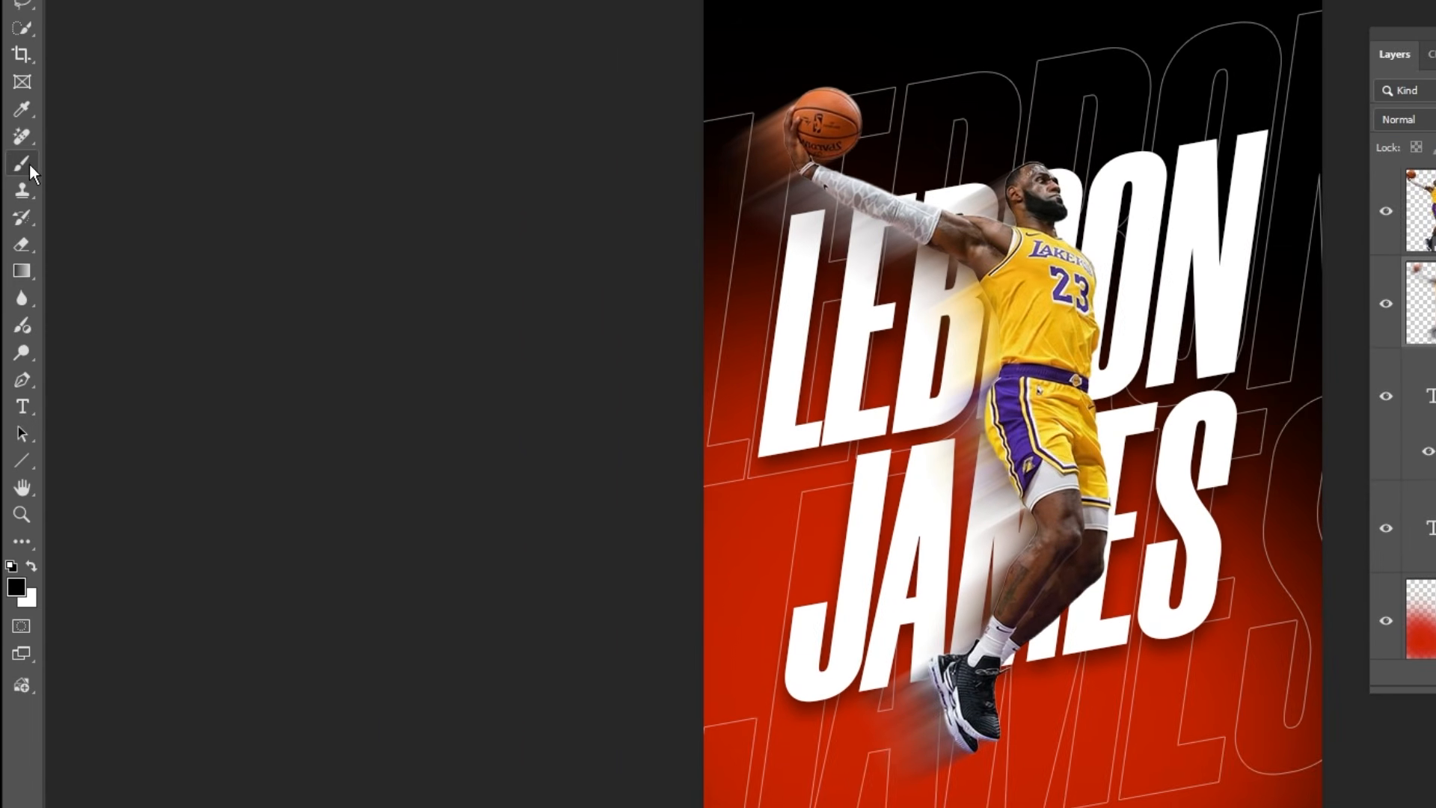
click(29, 164)
key(bracketright)
key(bracketright)
key(bracketright)
key(bracketright)
key(bracketright)
key(bracketright)
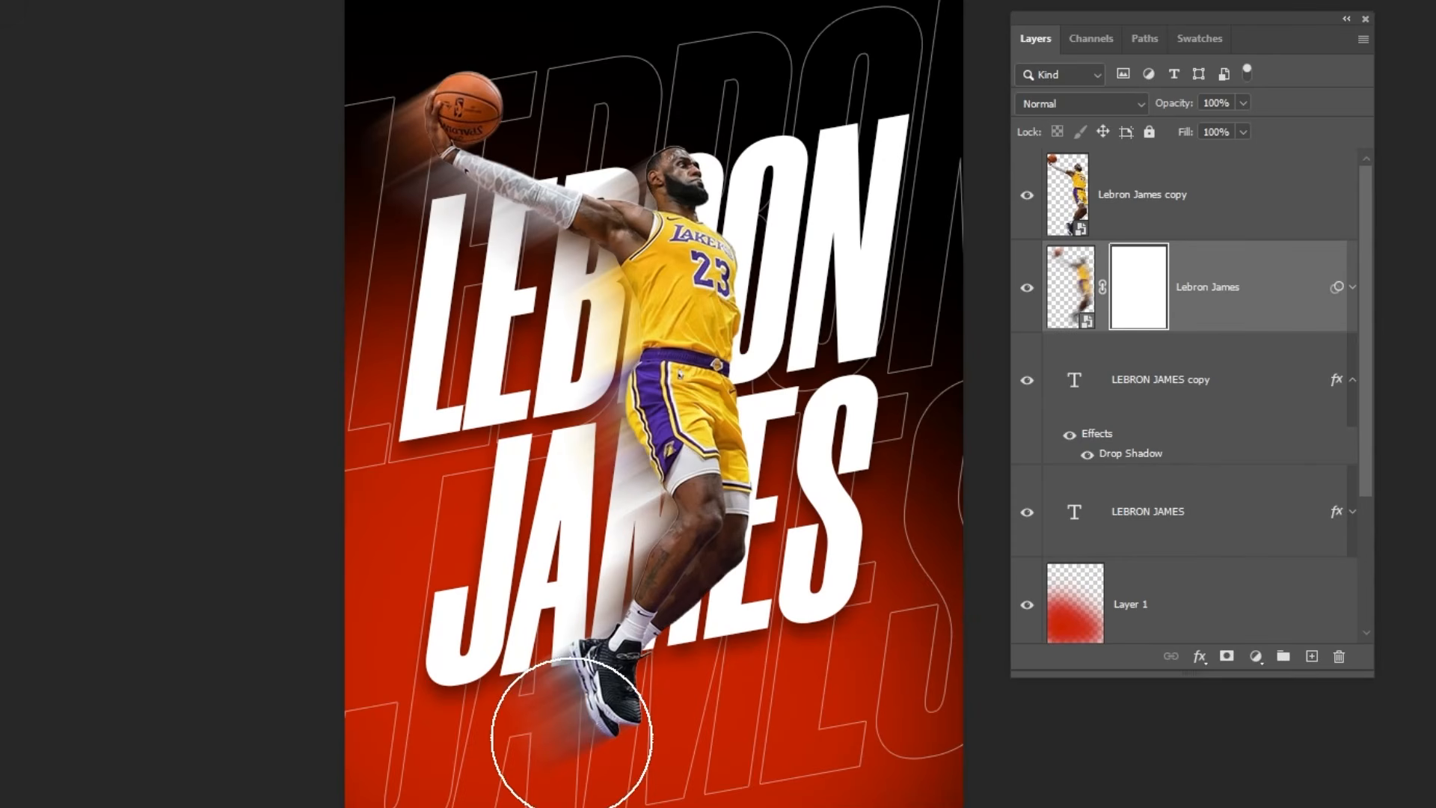
drag(680, 740, 818, 516)
mouse_move(710, 510)
mouse_down()
mouse_move(669, 387)
mouse_move(670, 292)
mouse_move(644, 327)
mouse_move(674, 289)
mouse_move(718, 522)
mouse_move(689, 576)
mouse_up()
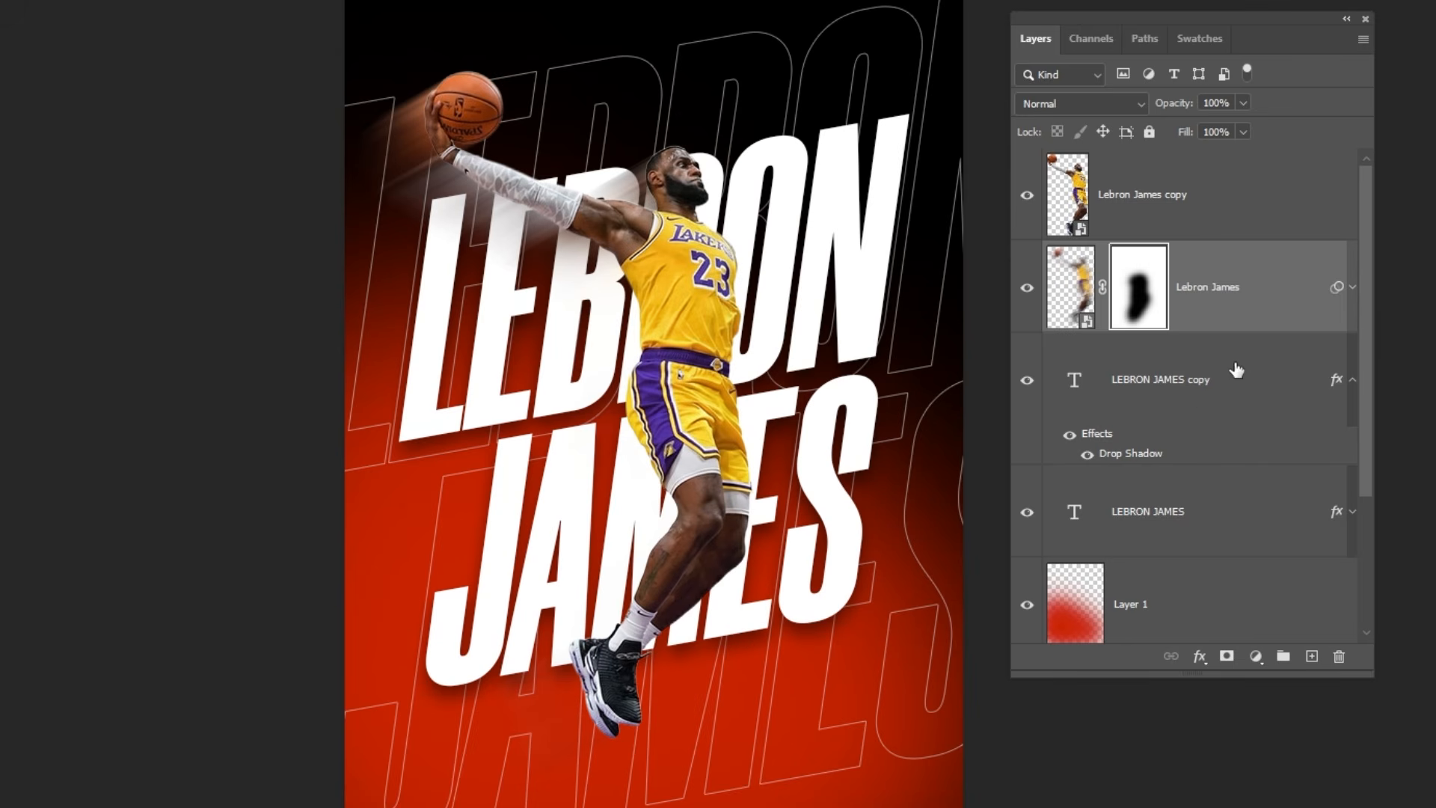
- Edit the blurred layer's Path Blur so its path runs nearly horizontally from the player's shorts past the poster's left edge
click(1352, 286)
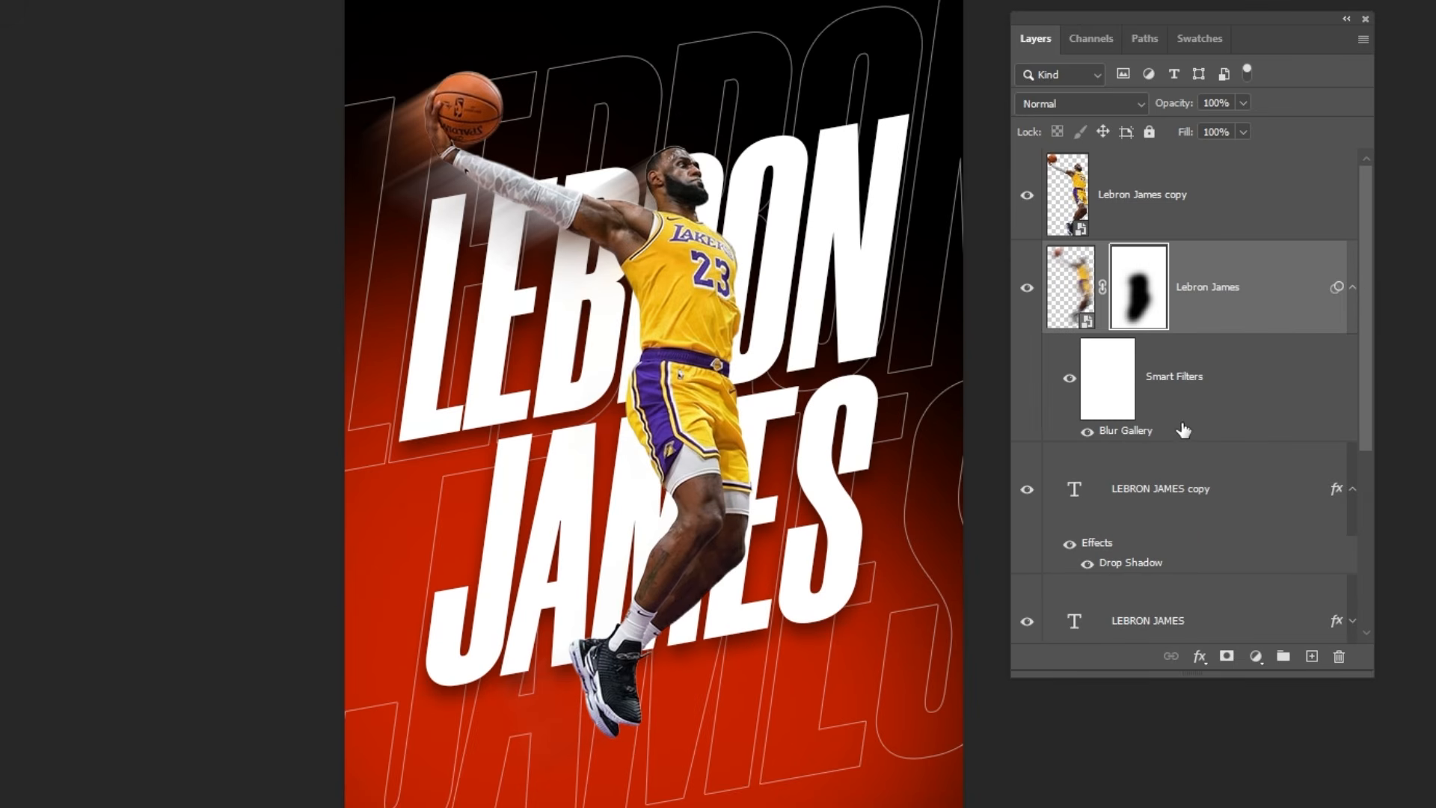
double_click(1139, 432)
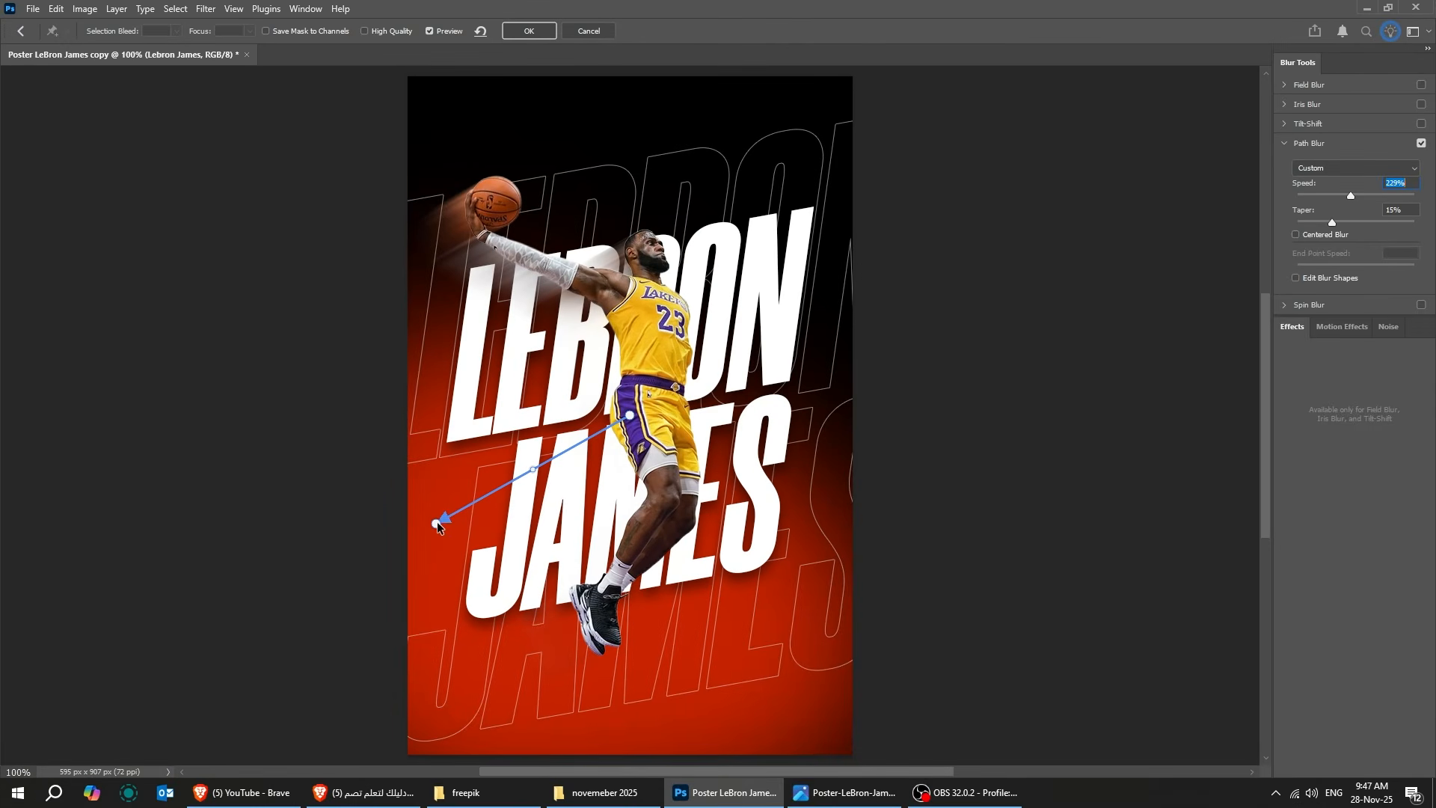
drag(426, 506, 407, 479)
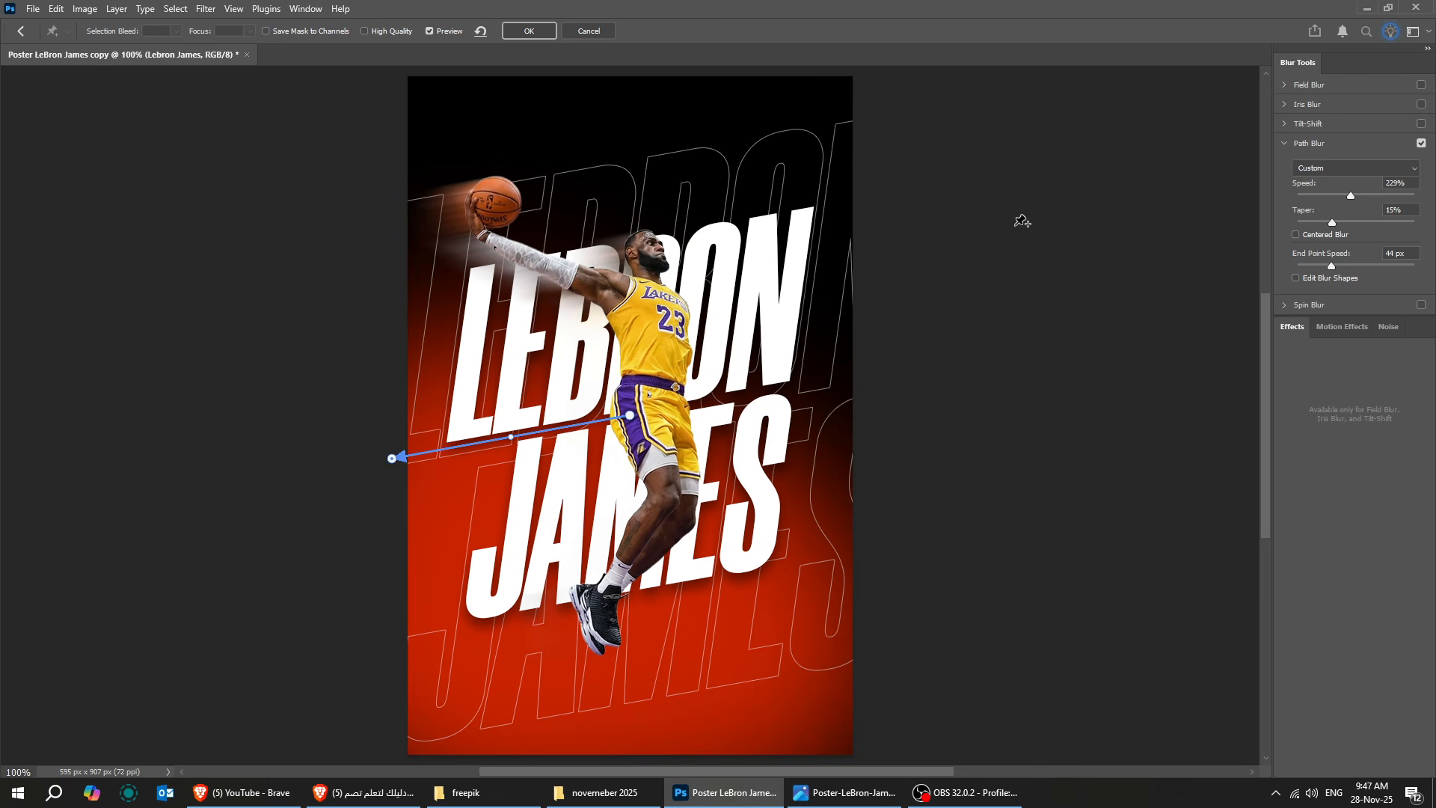
click(529, 31)
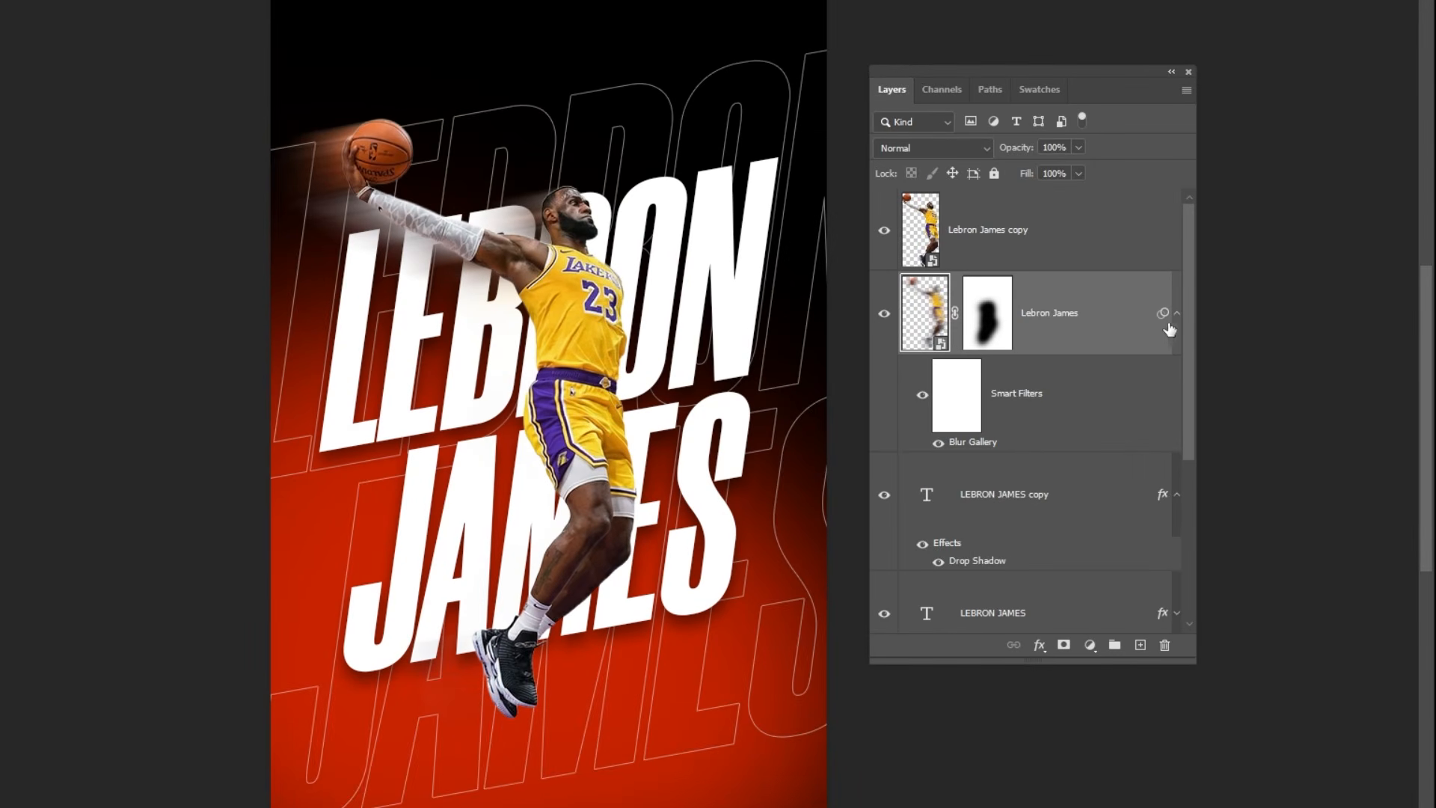
- Duplicate the blurred player layer and group all three player layers as LeBron
click(1177, 312)
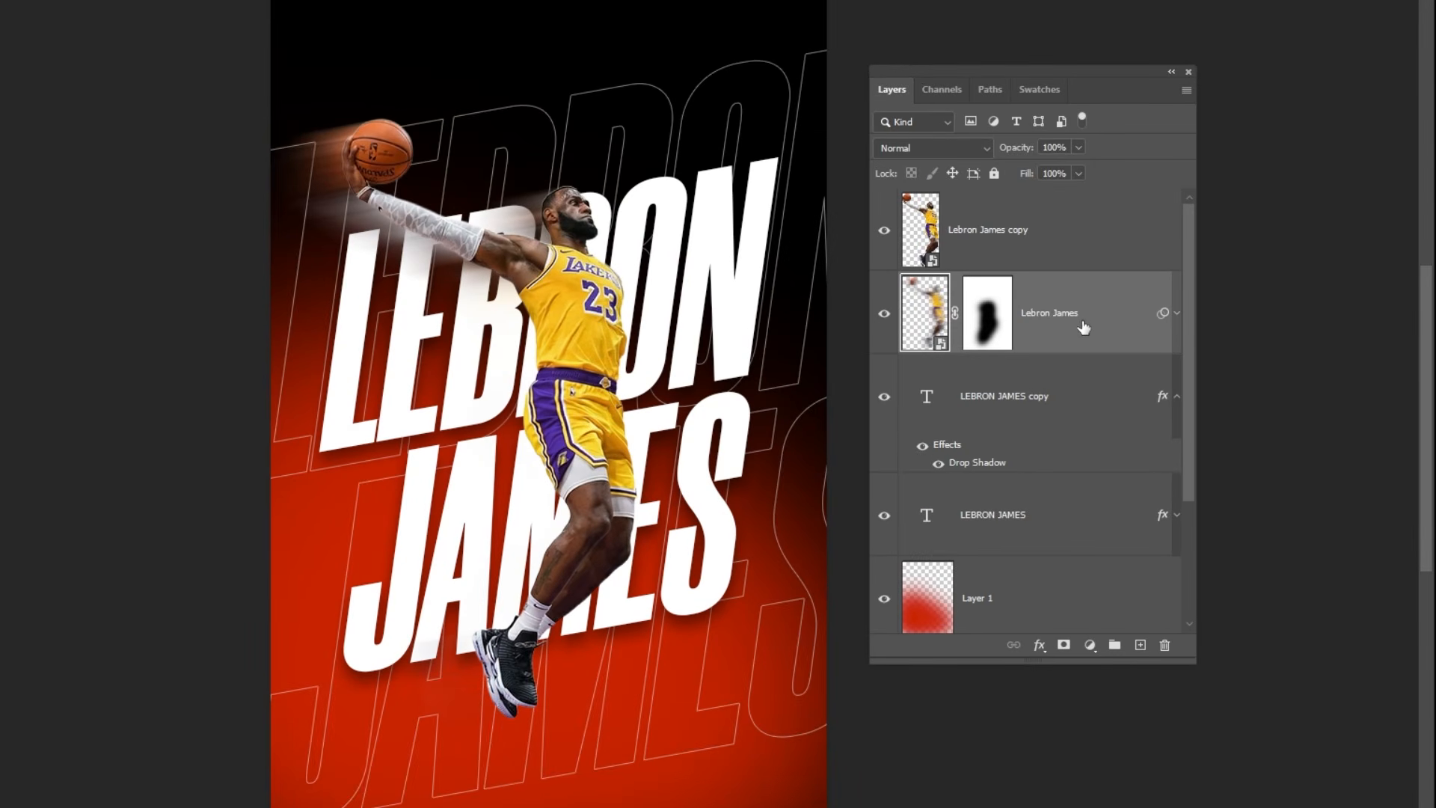
drag(1083, 327, 1140, 647)
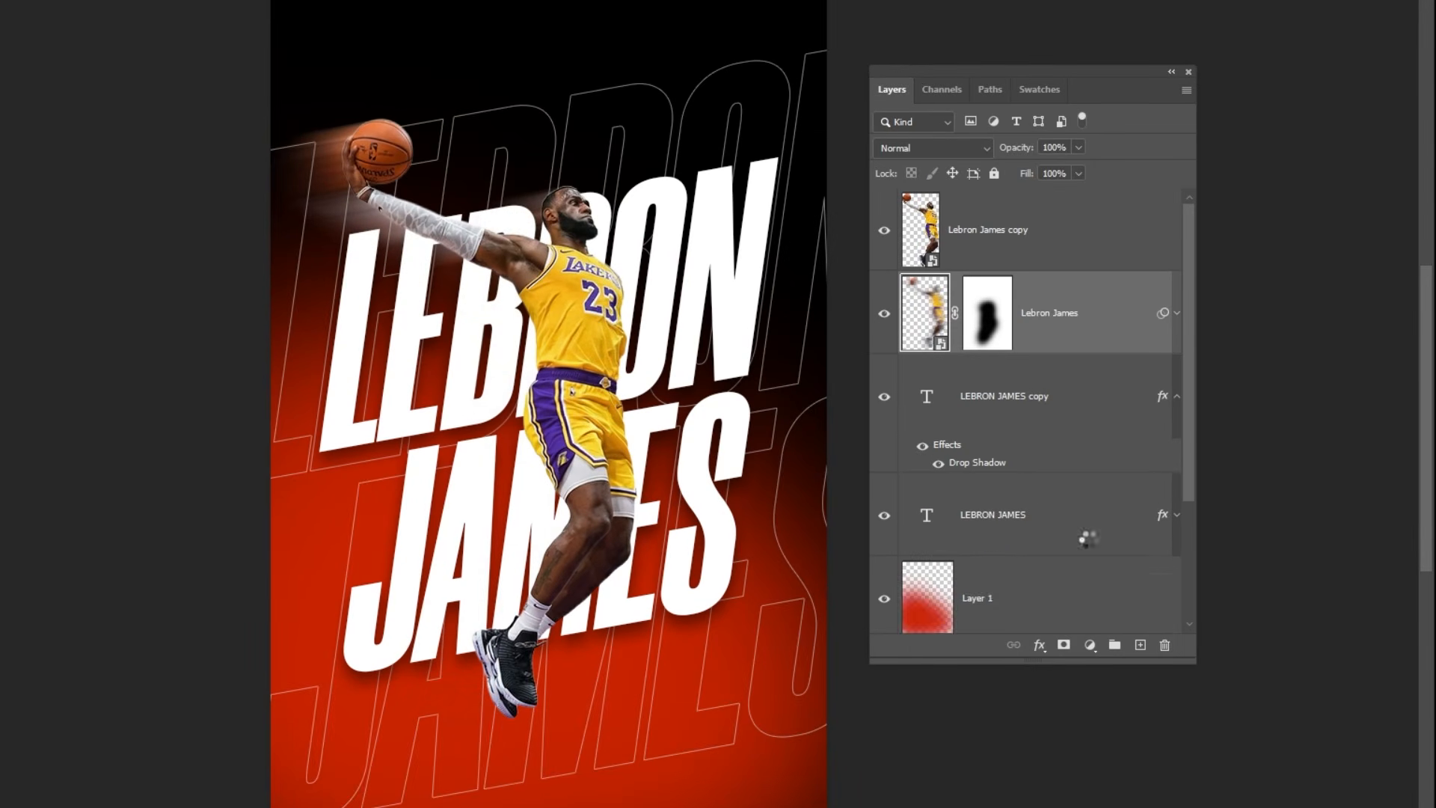
click(1051, 401)
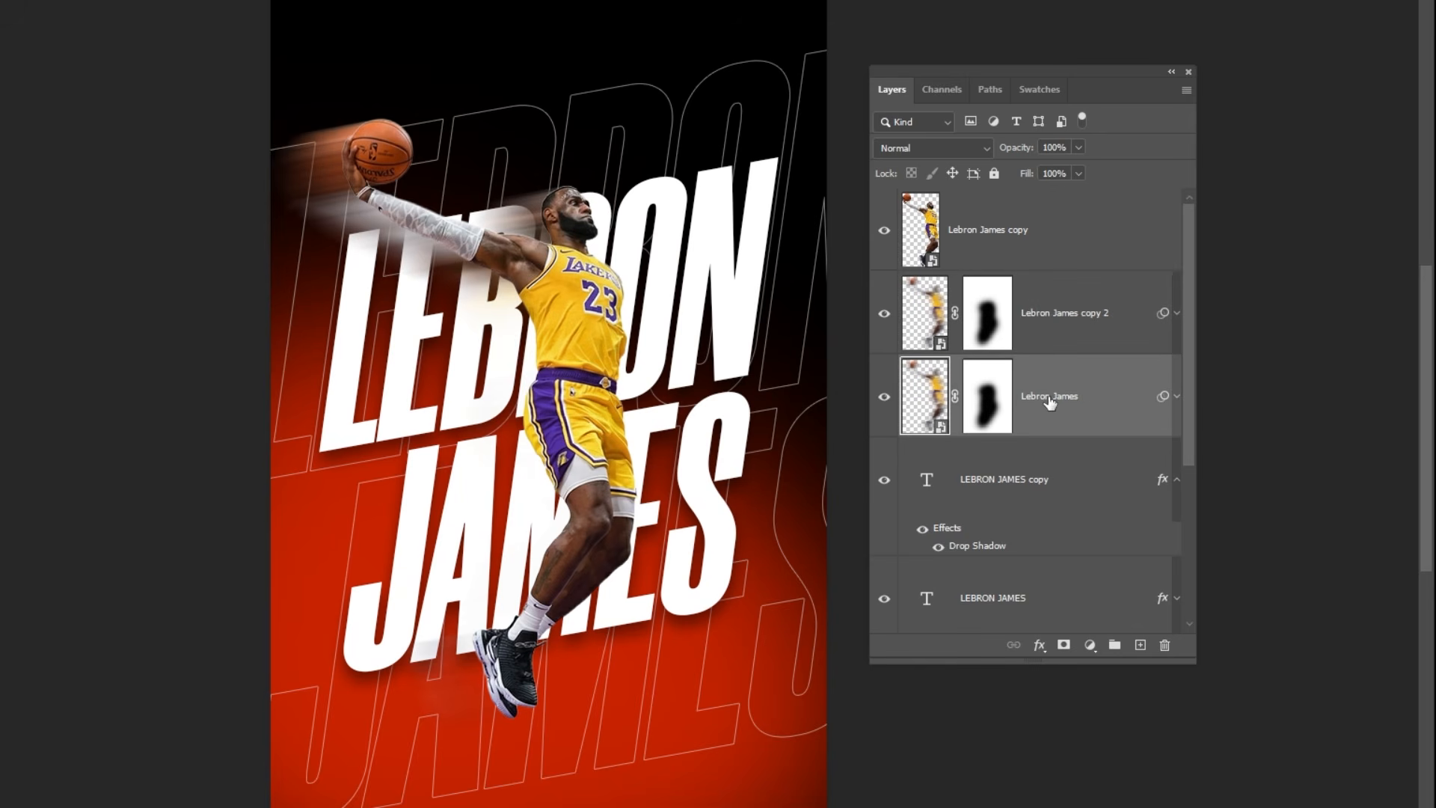
shift+click(1061, 250)
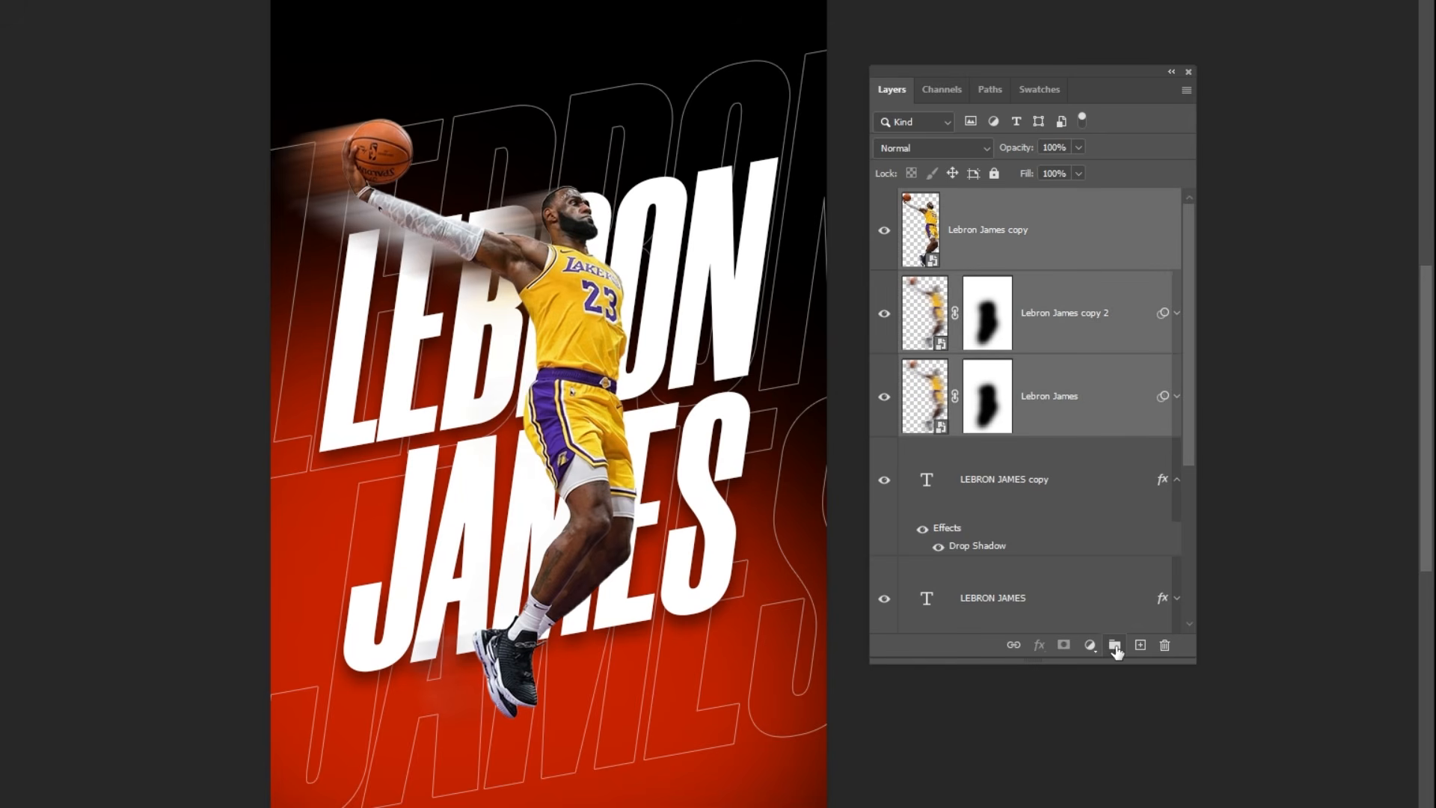
click(1115, 645)
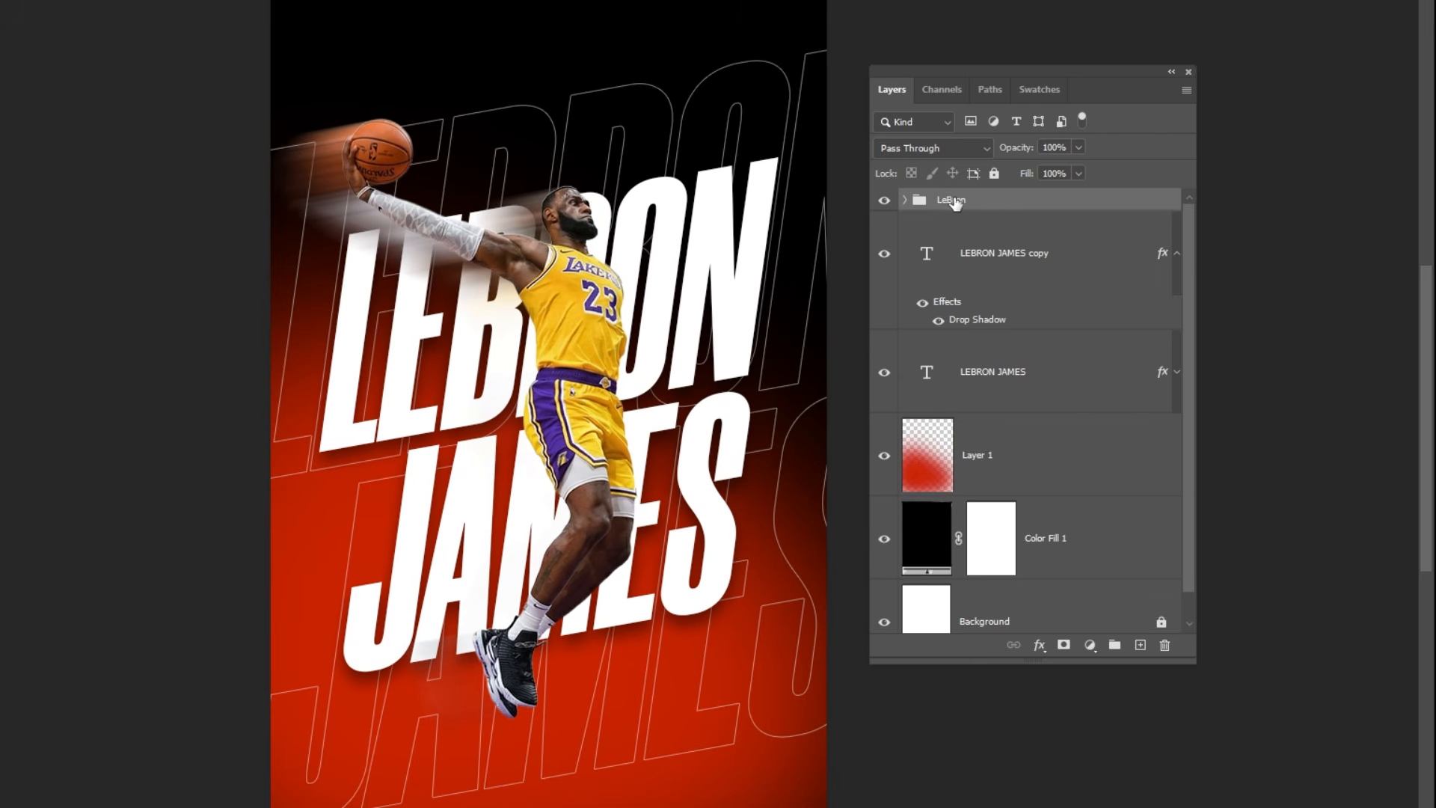
- Give the LeBron group a red colour label
right_click(955, 203)
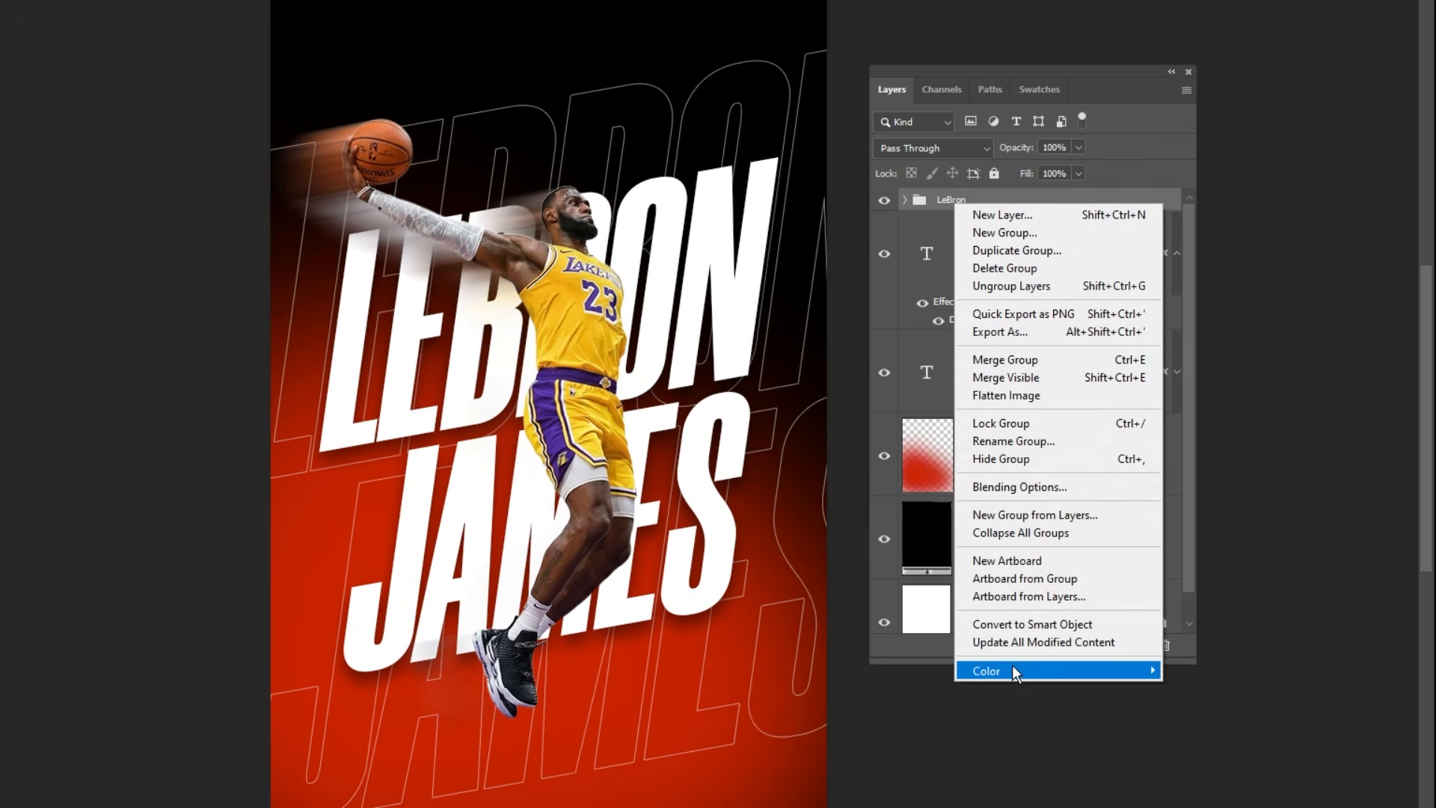
mouse_move(1031, 672)
click(1201, 698)
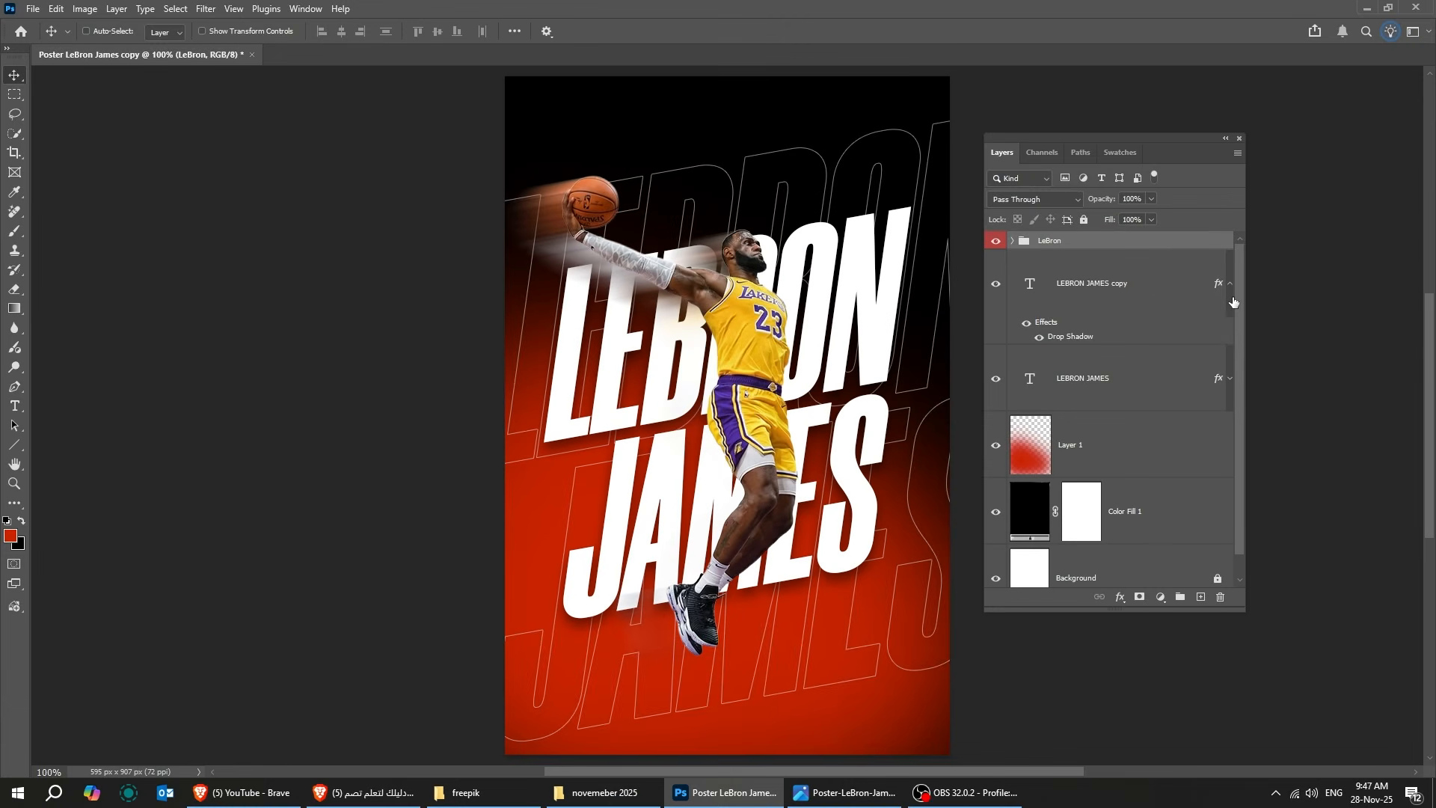
- Group the two LEBRON JAMES text layers as Big Text and give the group an orange colour label
click(1230, 283)
click(1103, 353)
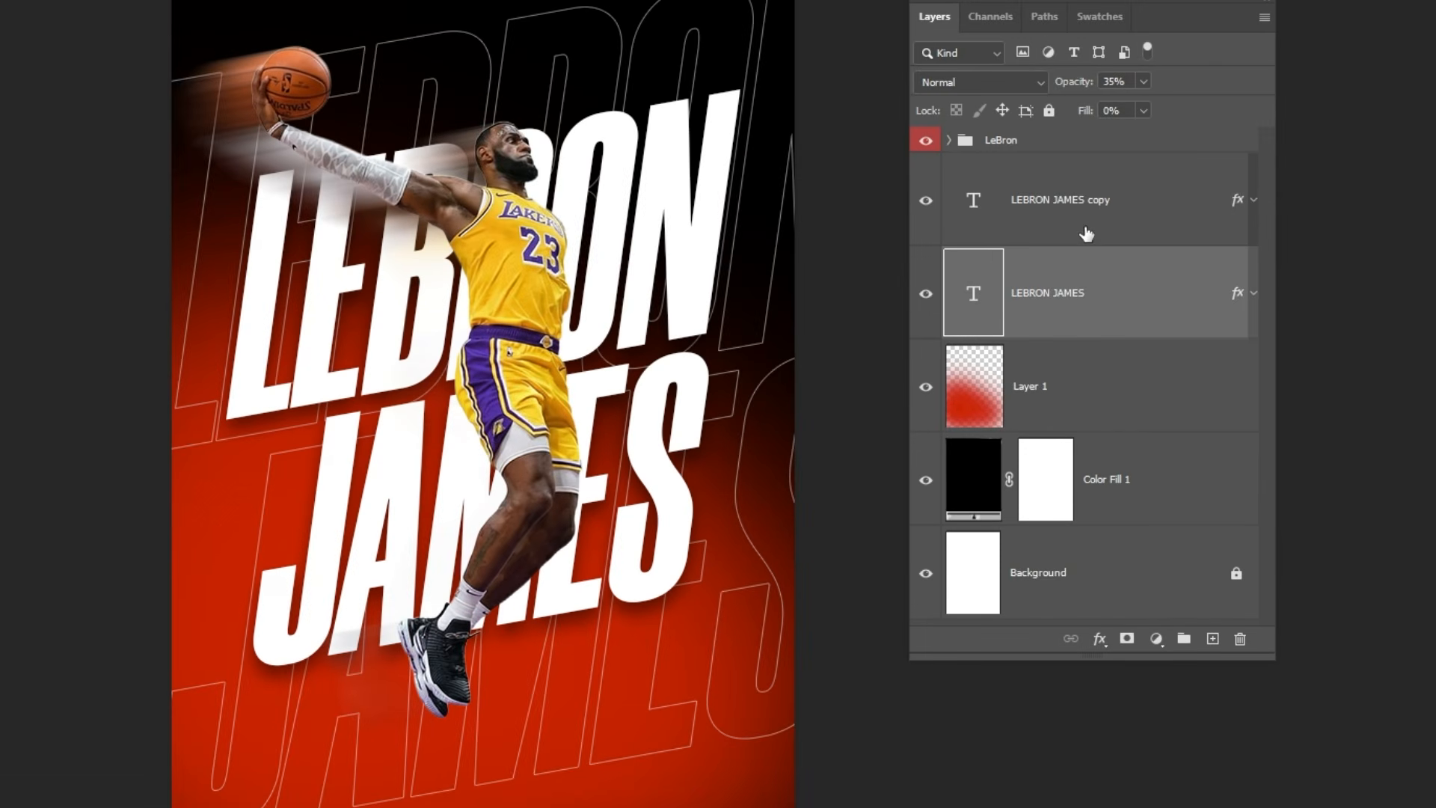
shift+click(1084, 223)
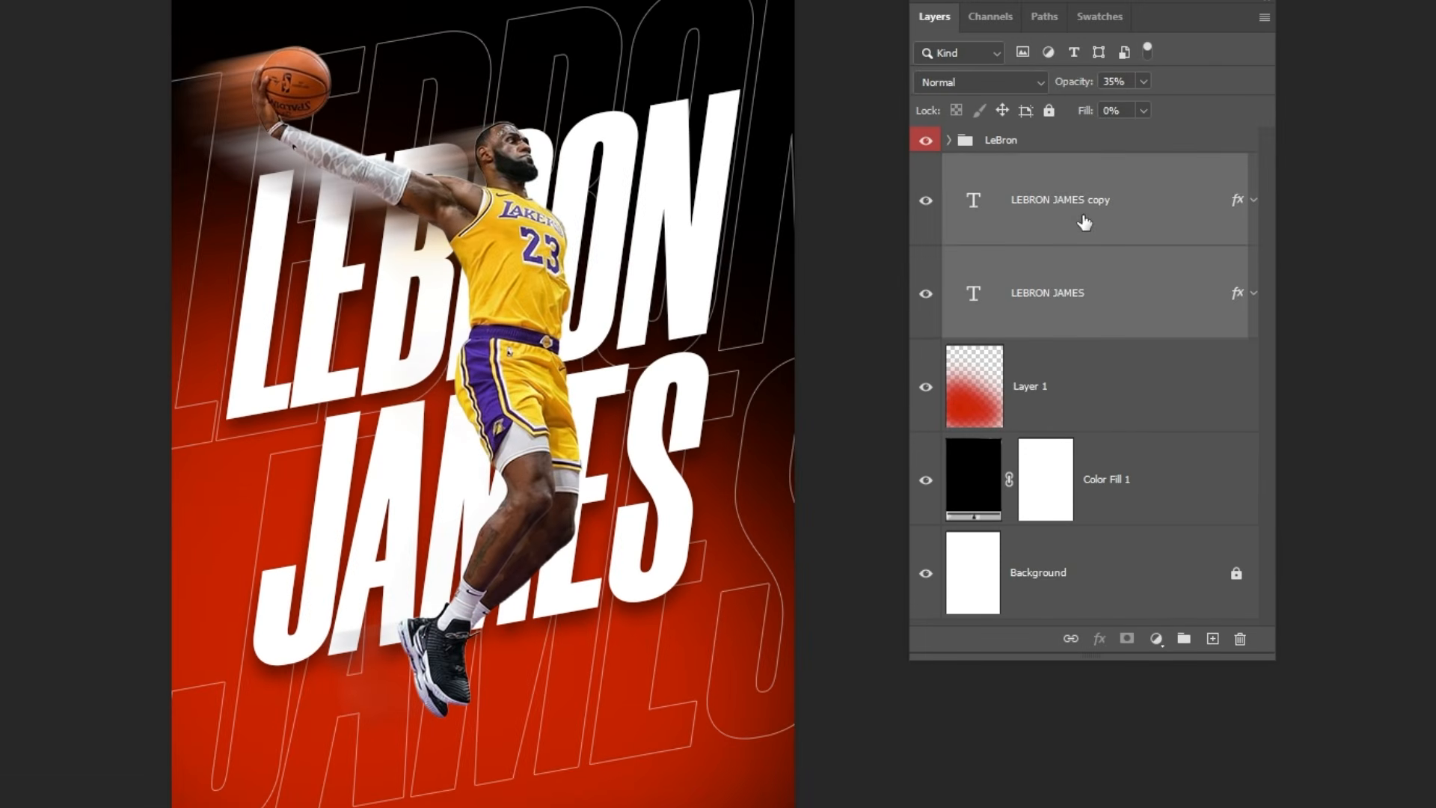
click(1185, 641)
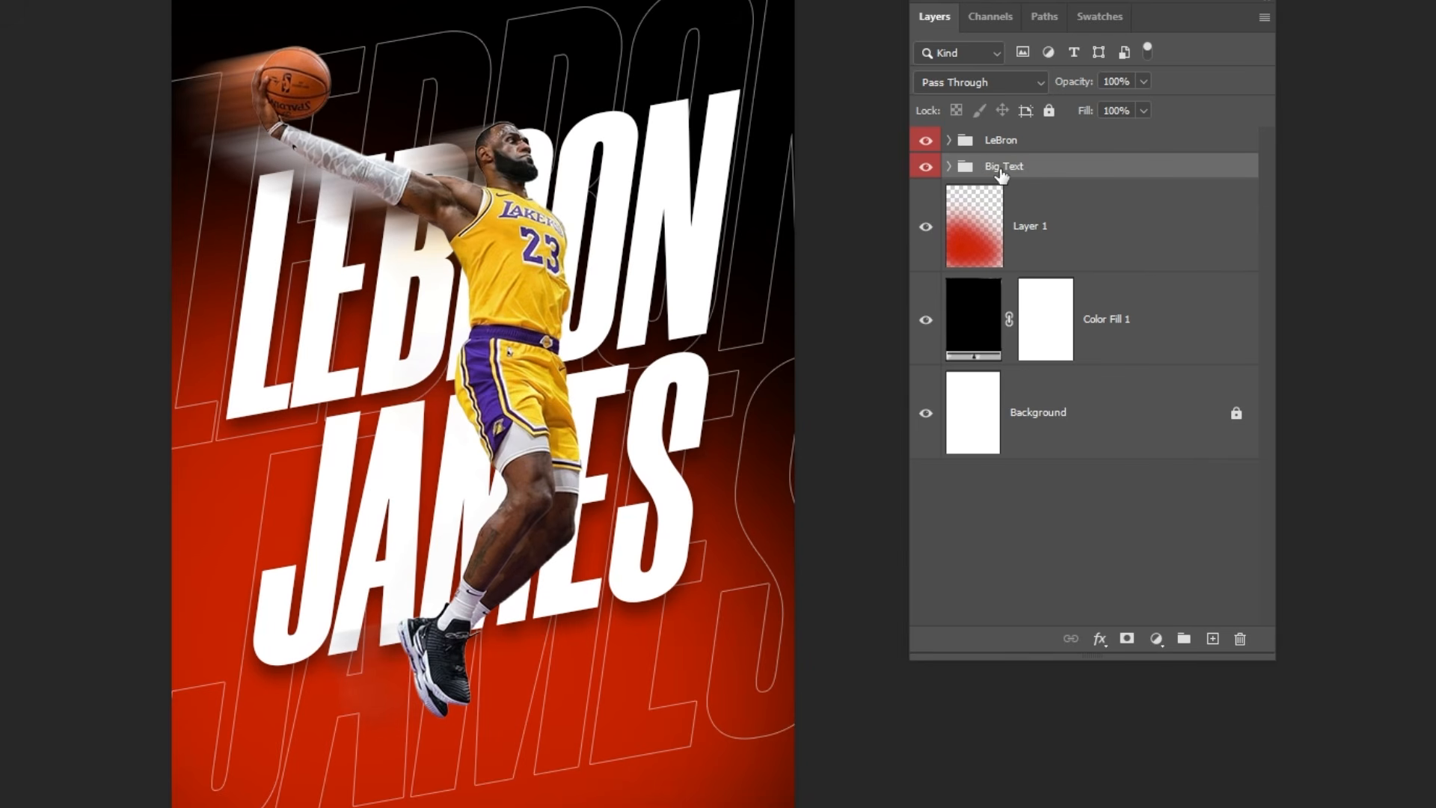
right_click(1001, 172)
mouse_move(1096, 727)
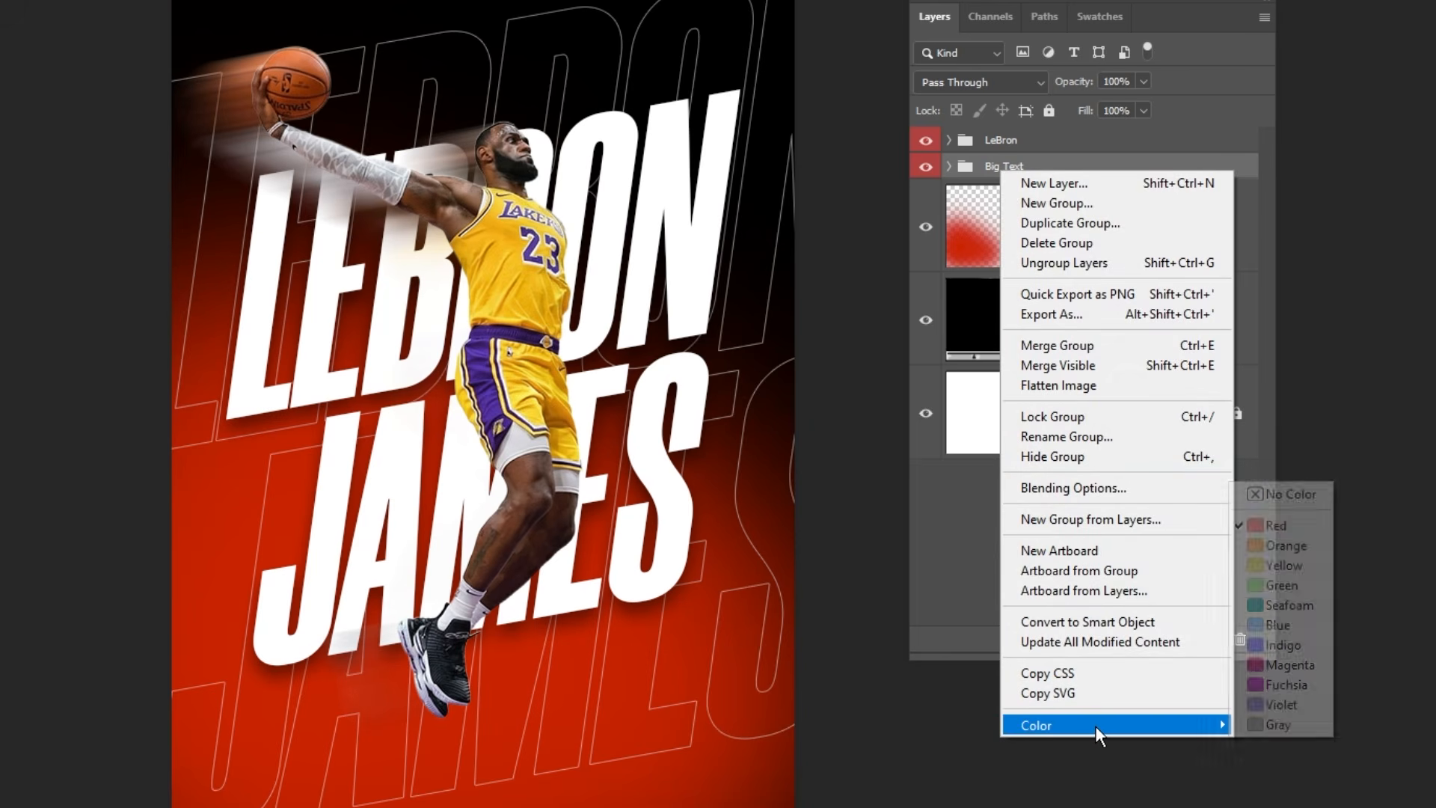
click(1280, 546)
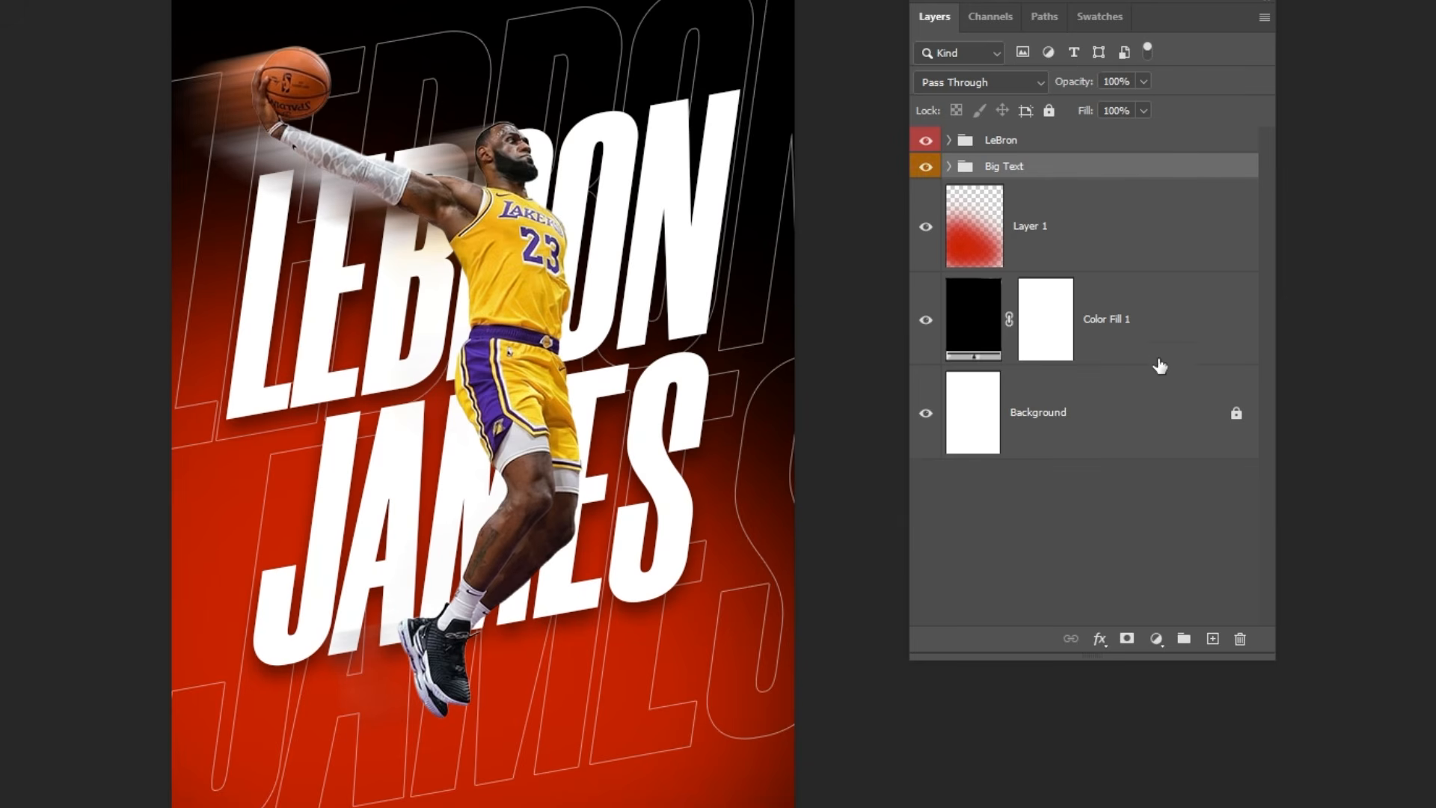
- Add the text BORN 1984 below the player's legs on a layer above Layer 1, keeping the Big Text group hidden meanwhile
click(1062, 249)
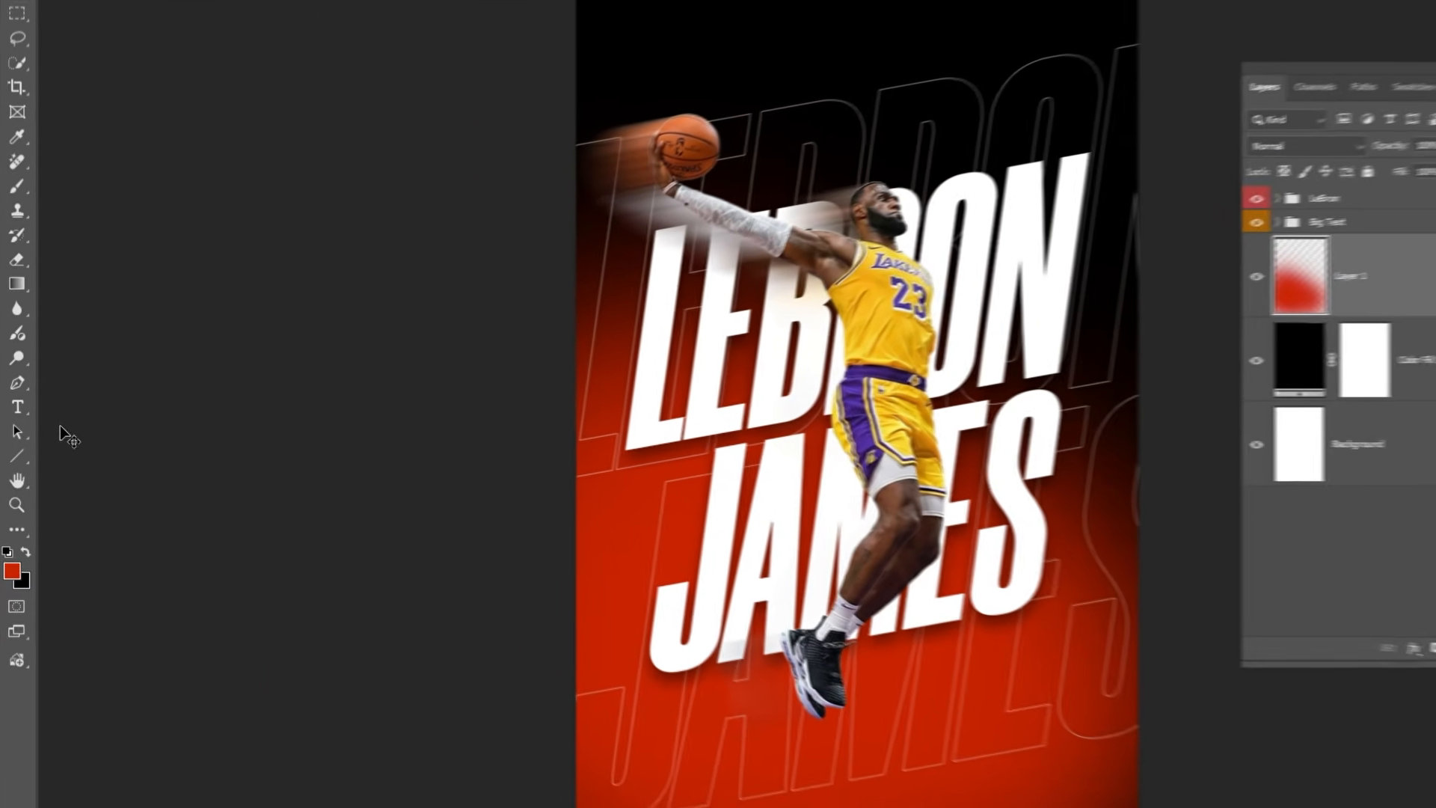
click(27, 406)
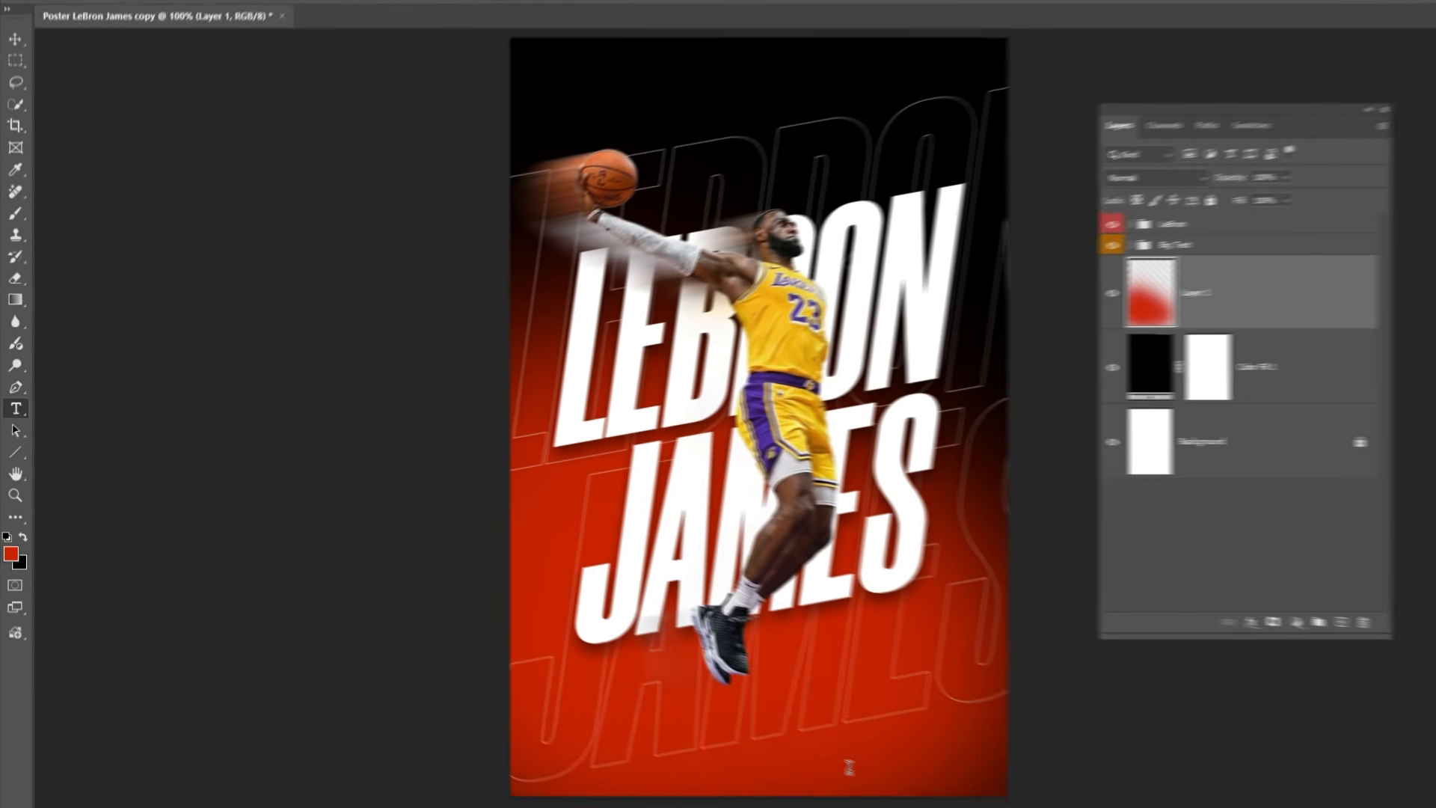
click(1137, 376)
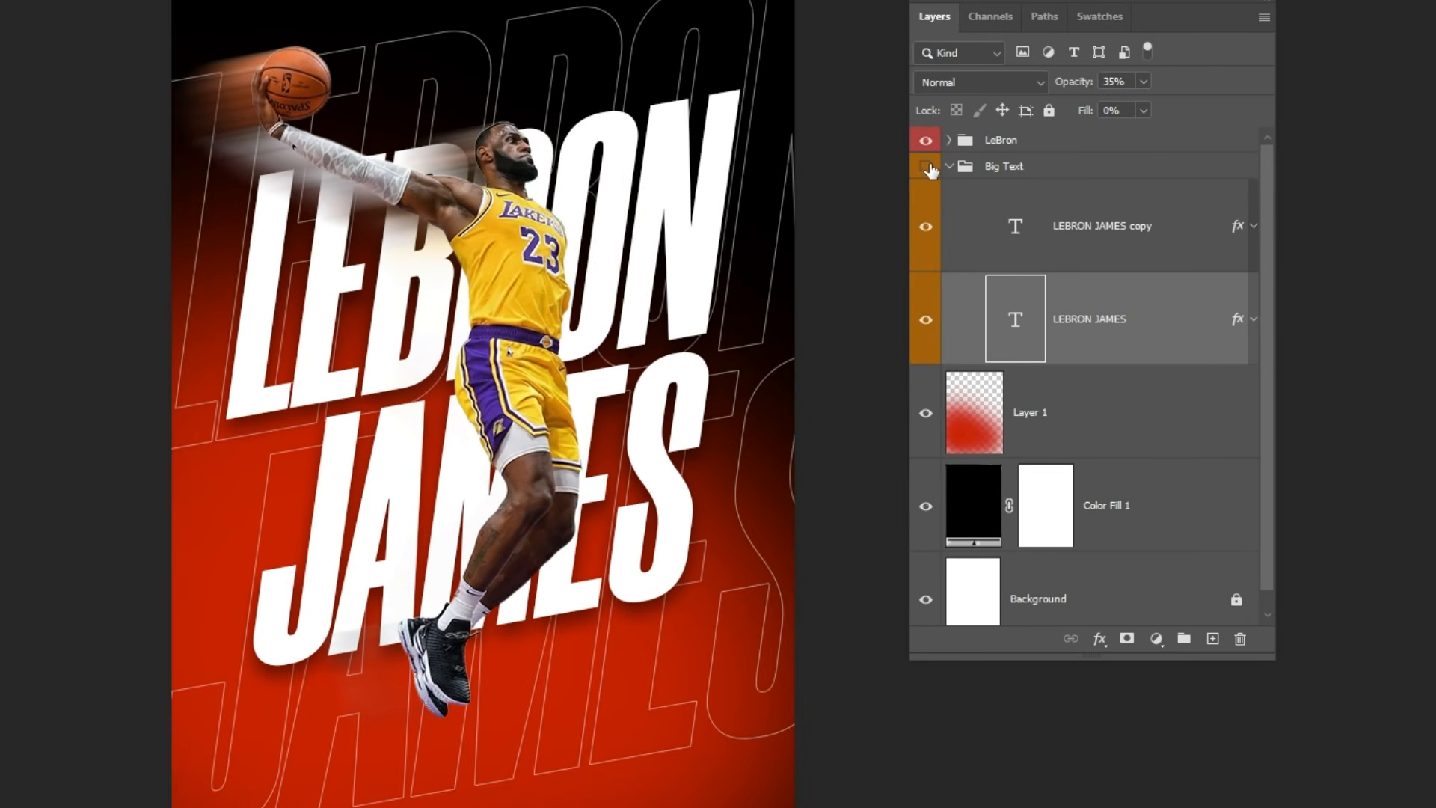
click(927, 168)
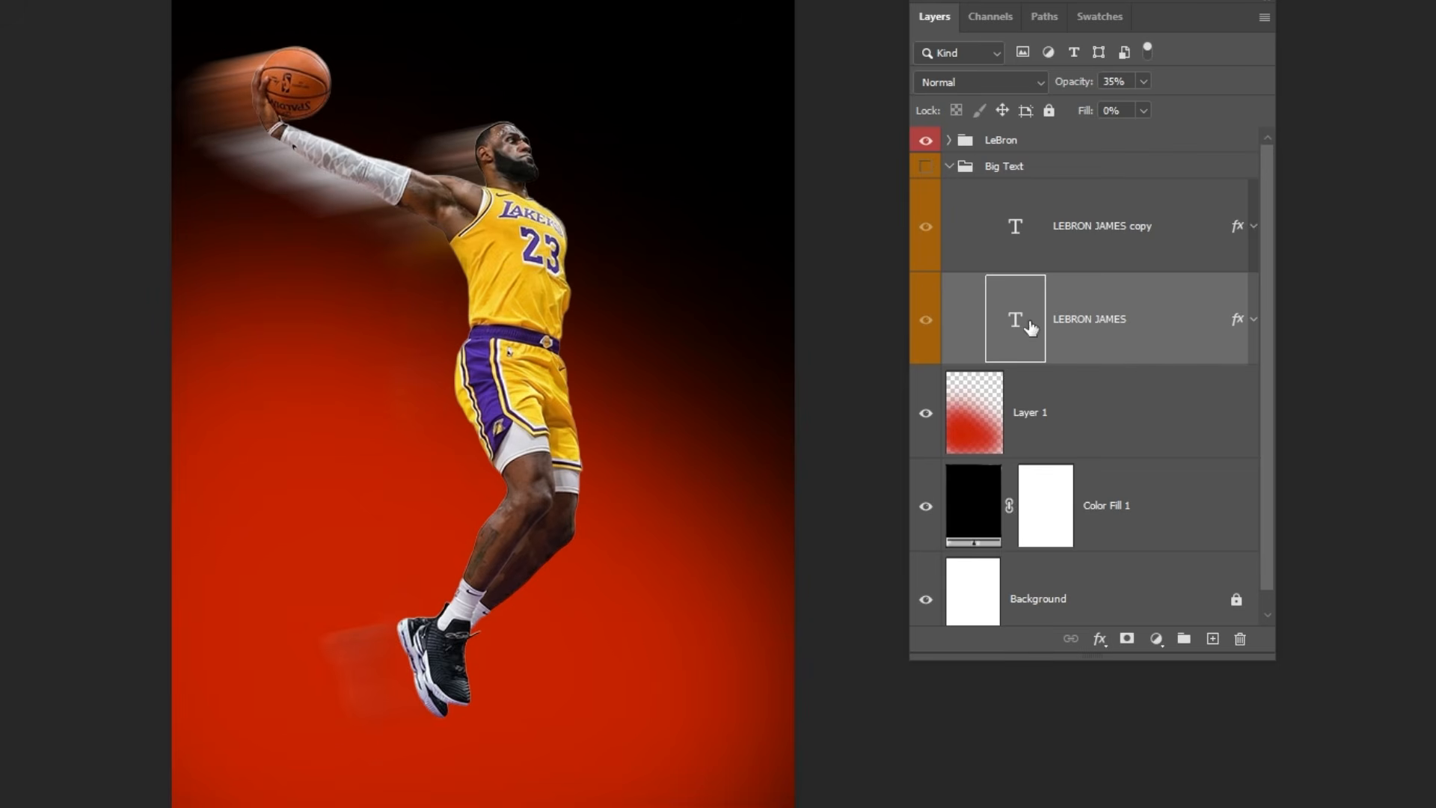
click(1062, 426)
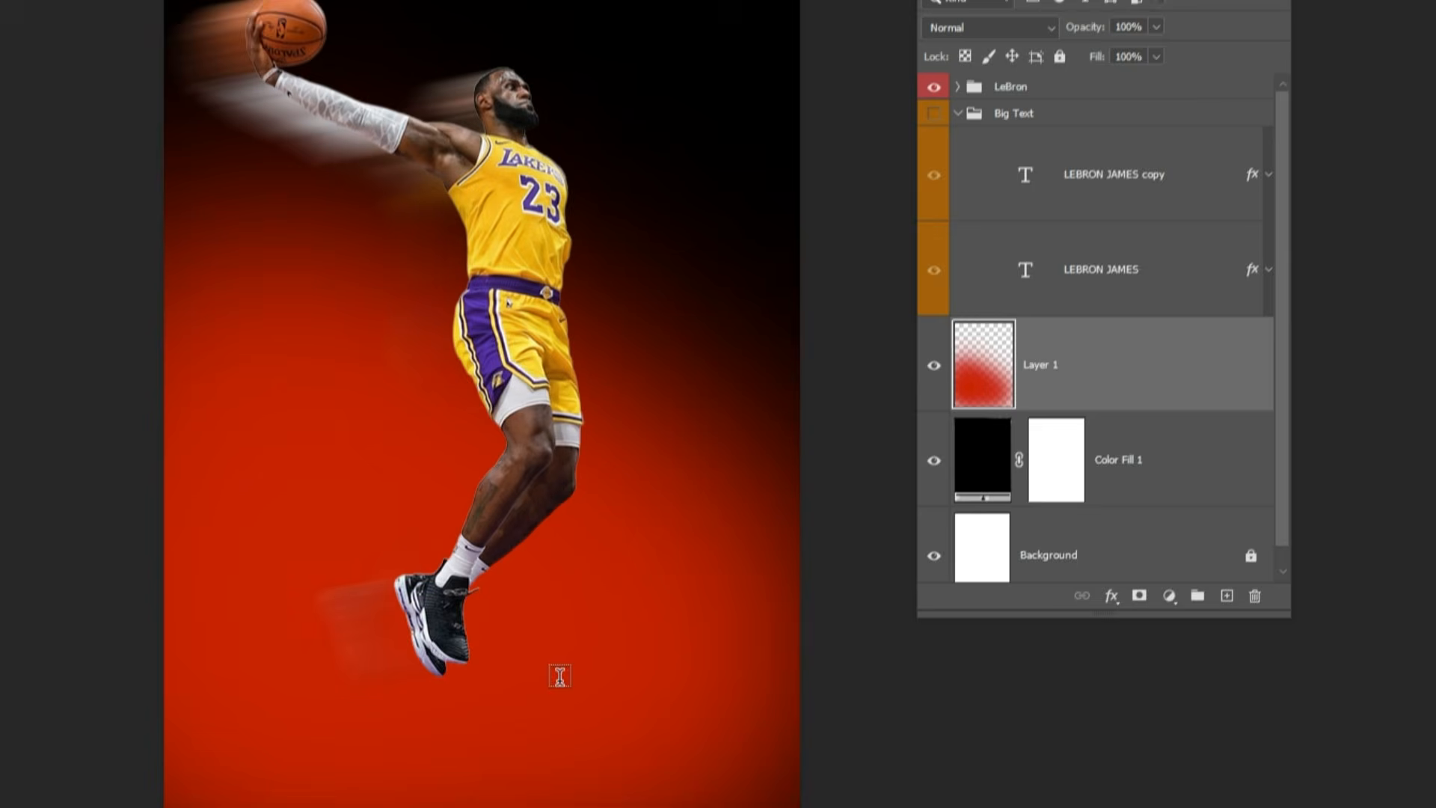
click(566, 735)
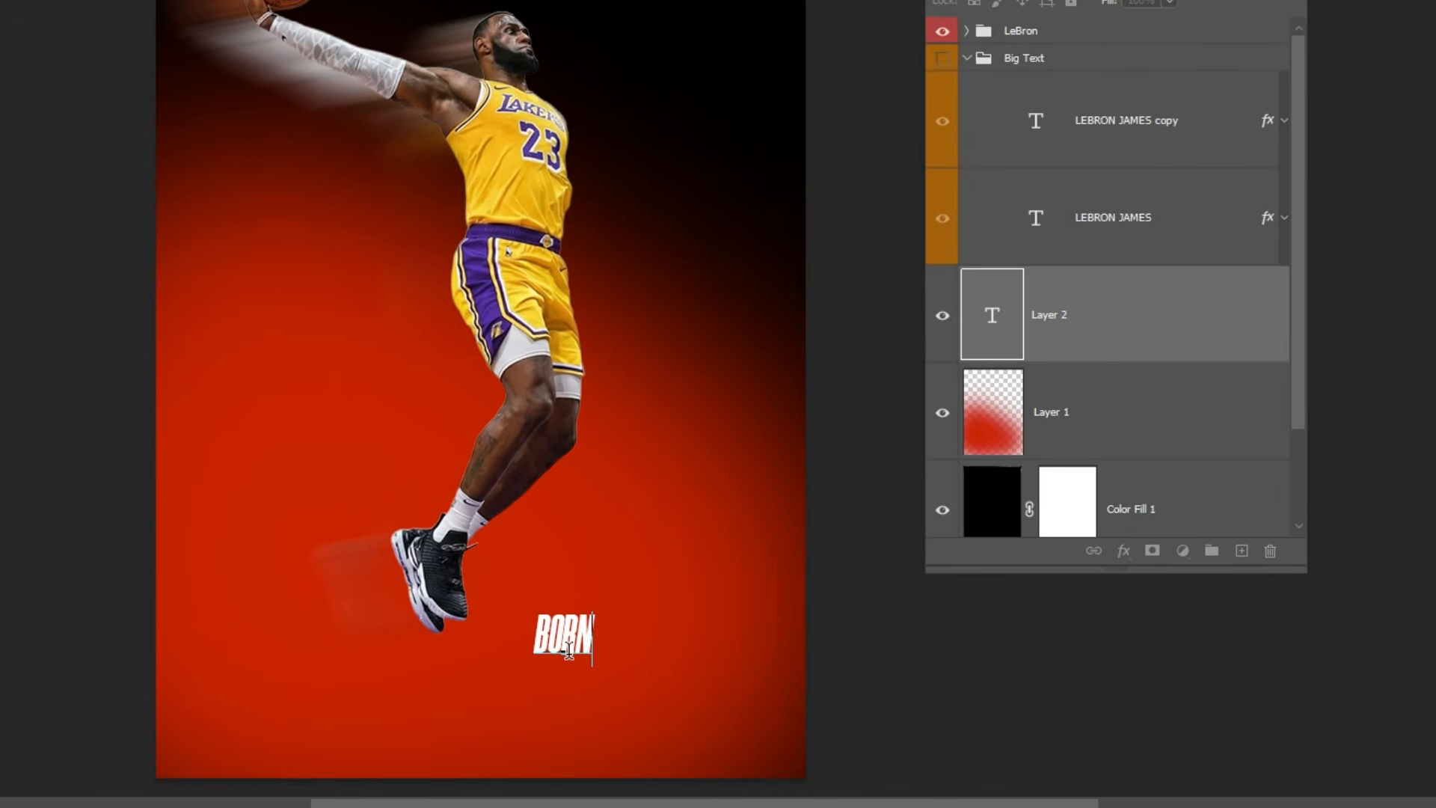
text(BORN 1984)
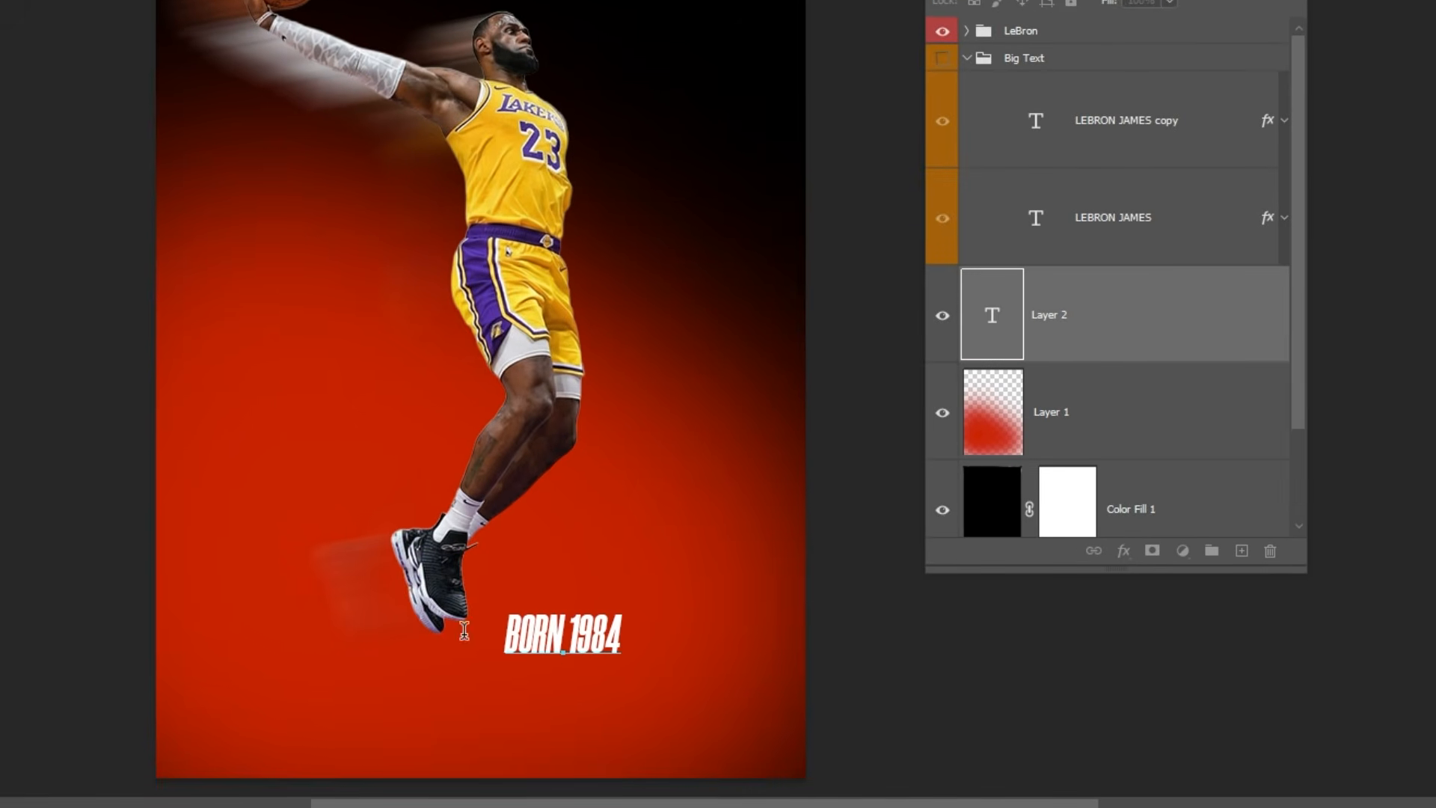
key(ctrl+Return)
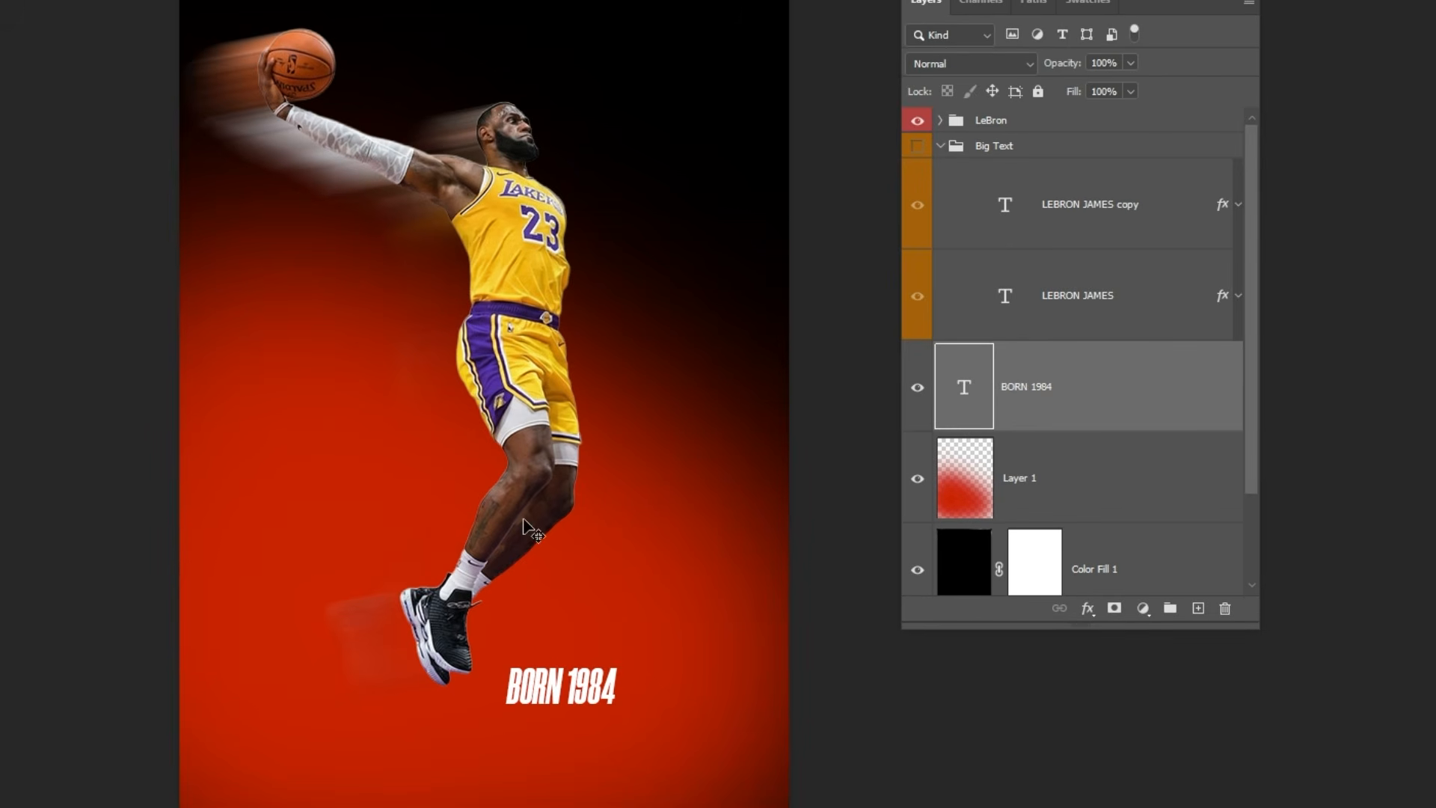
click(918, 148)
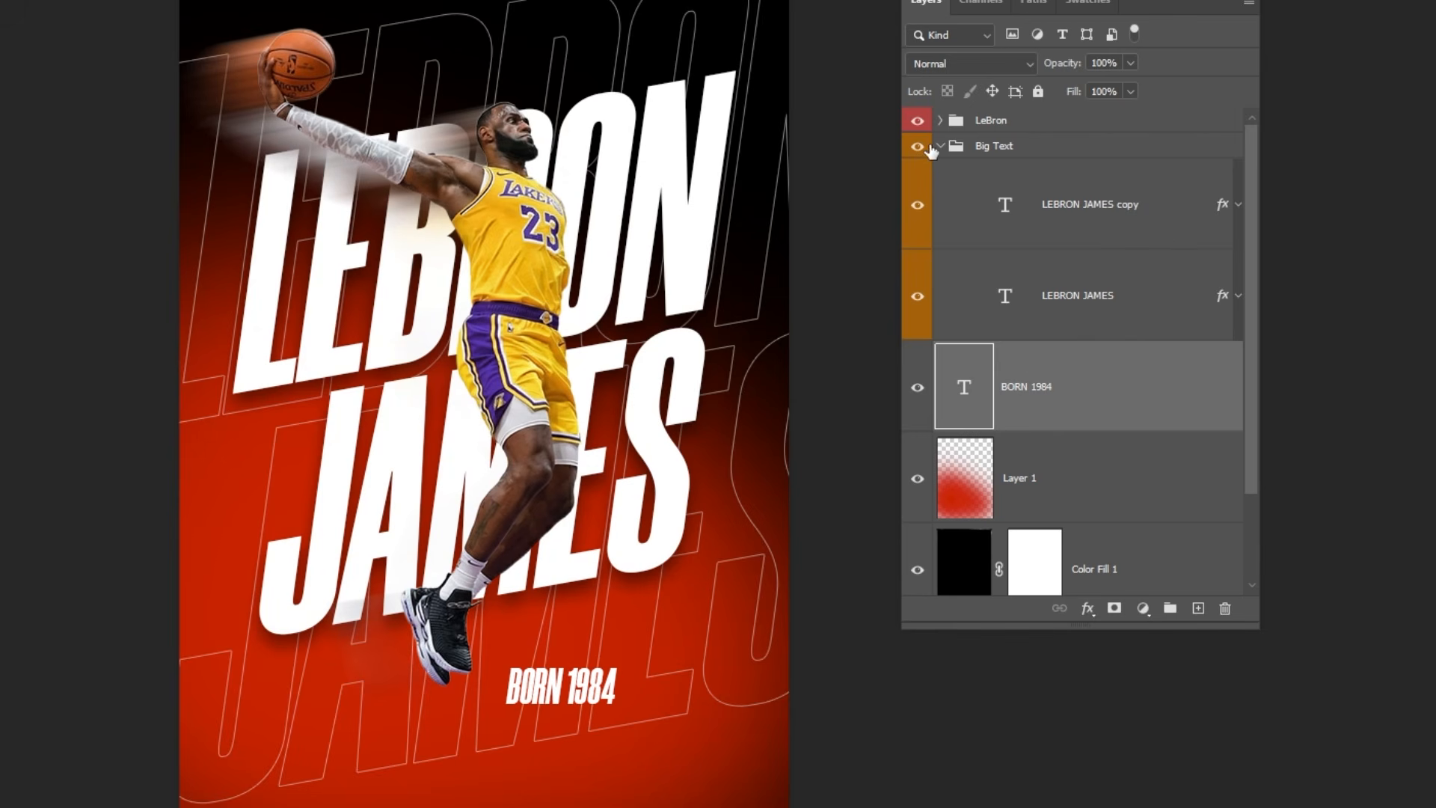
click(941, 146)
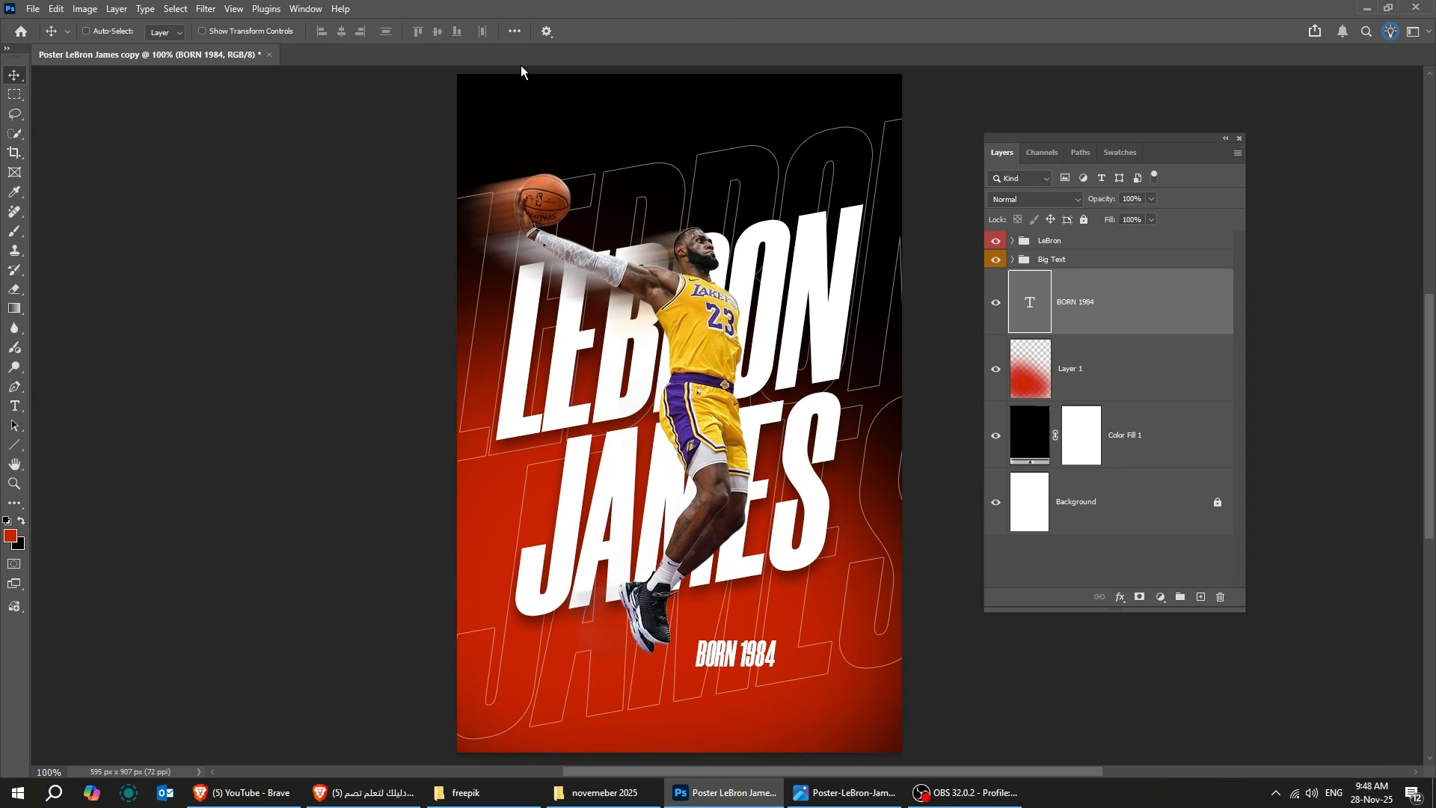
- Change the BORN 1984 text's font to Montserrat SemiBold Italic
key(t)
click(595, 31)
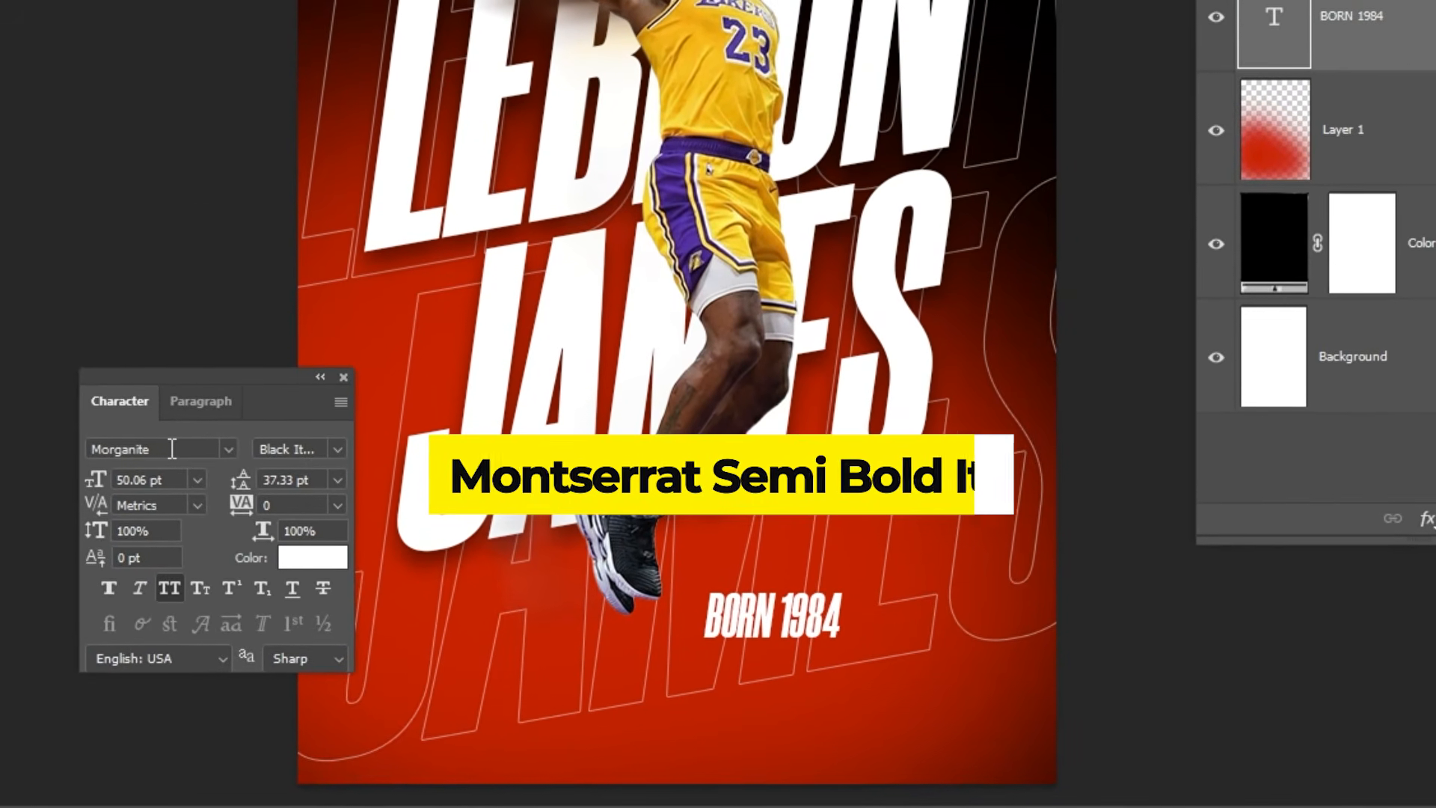
click(187, 454)
text(MONTSERRAT)
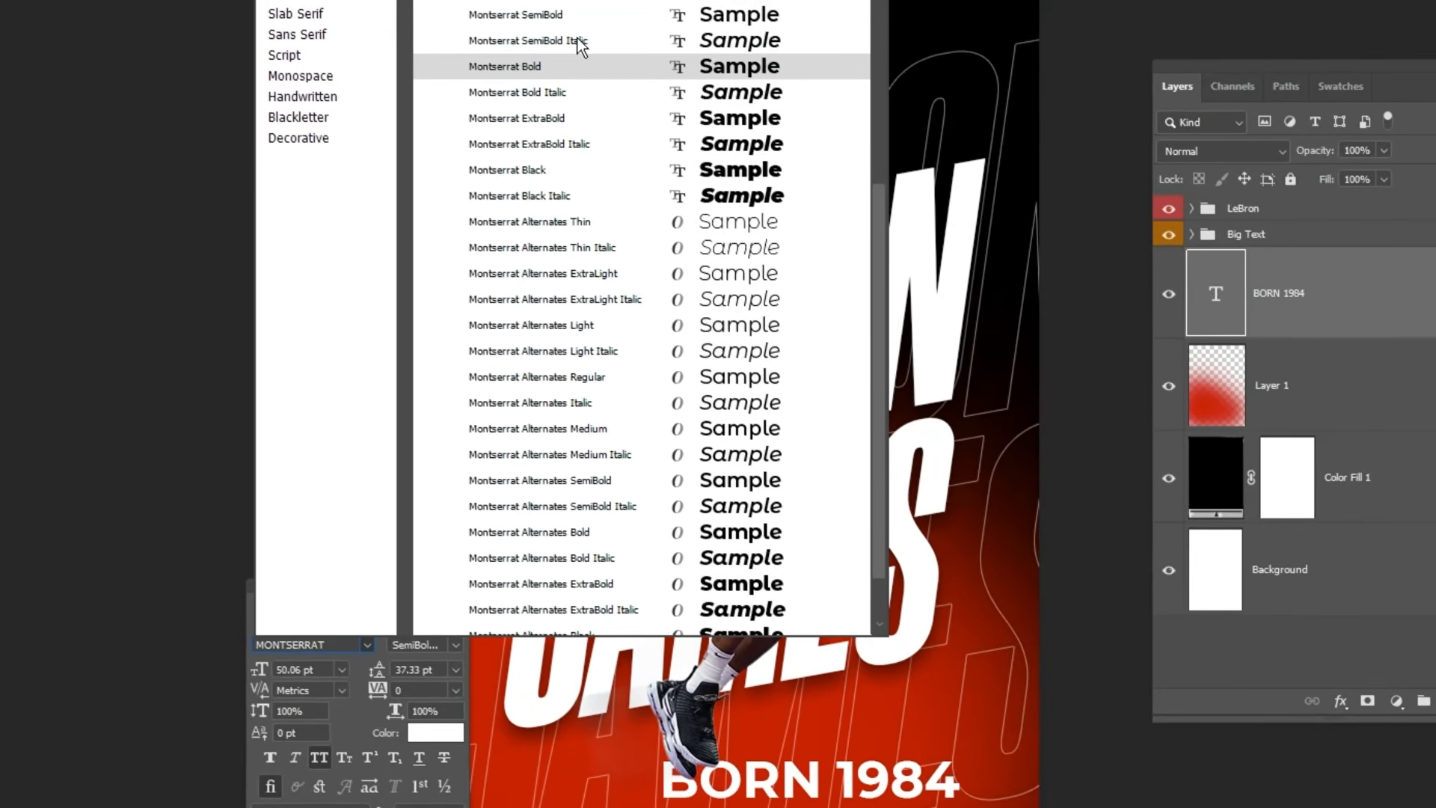
click(585, 47)
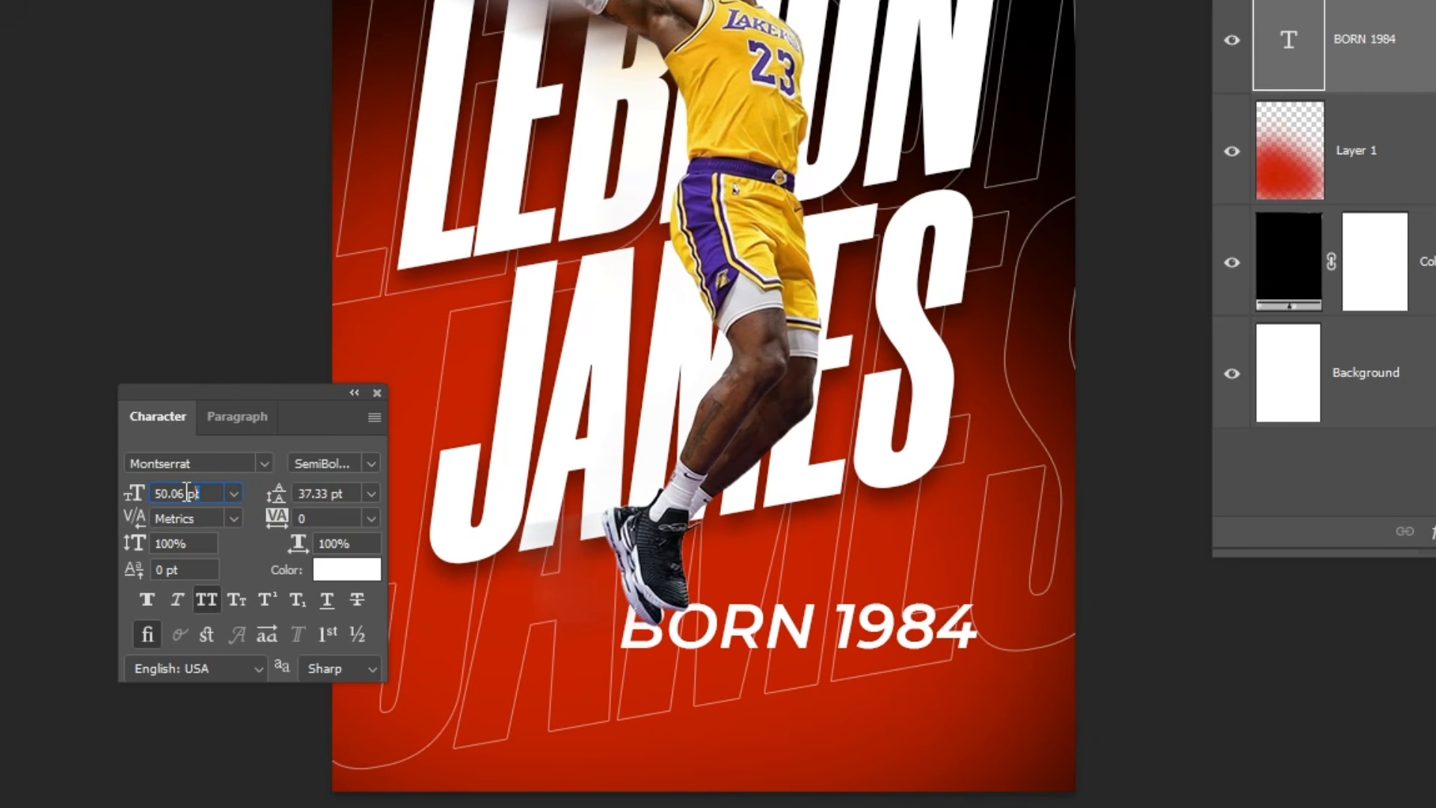
- Set the BORN 1984 text to a size of 30 pt and a tracking of 25
text(30)
key(Return)
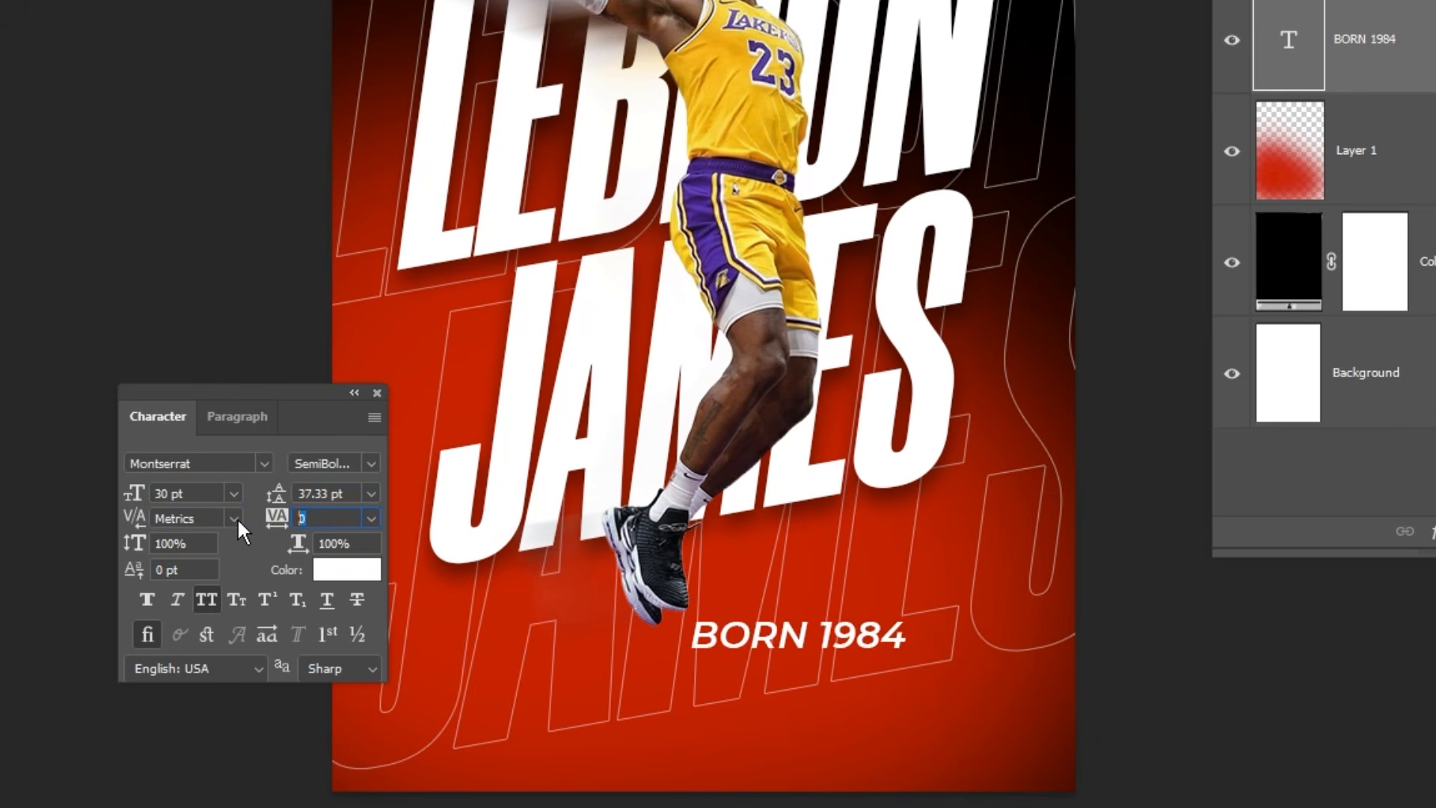
text(25)
key(Return)
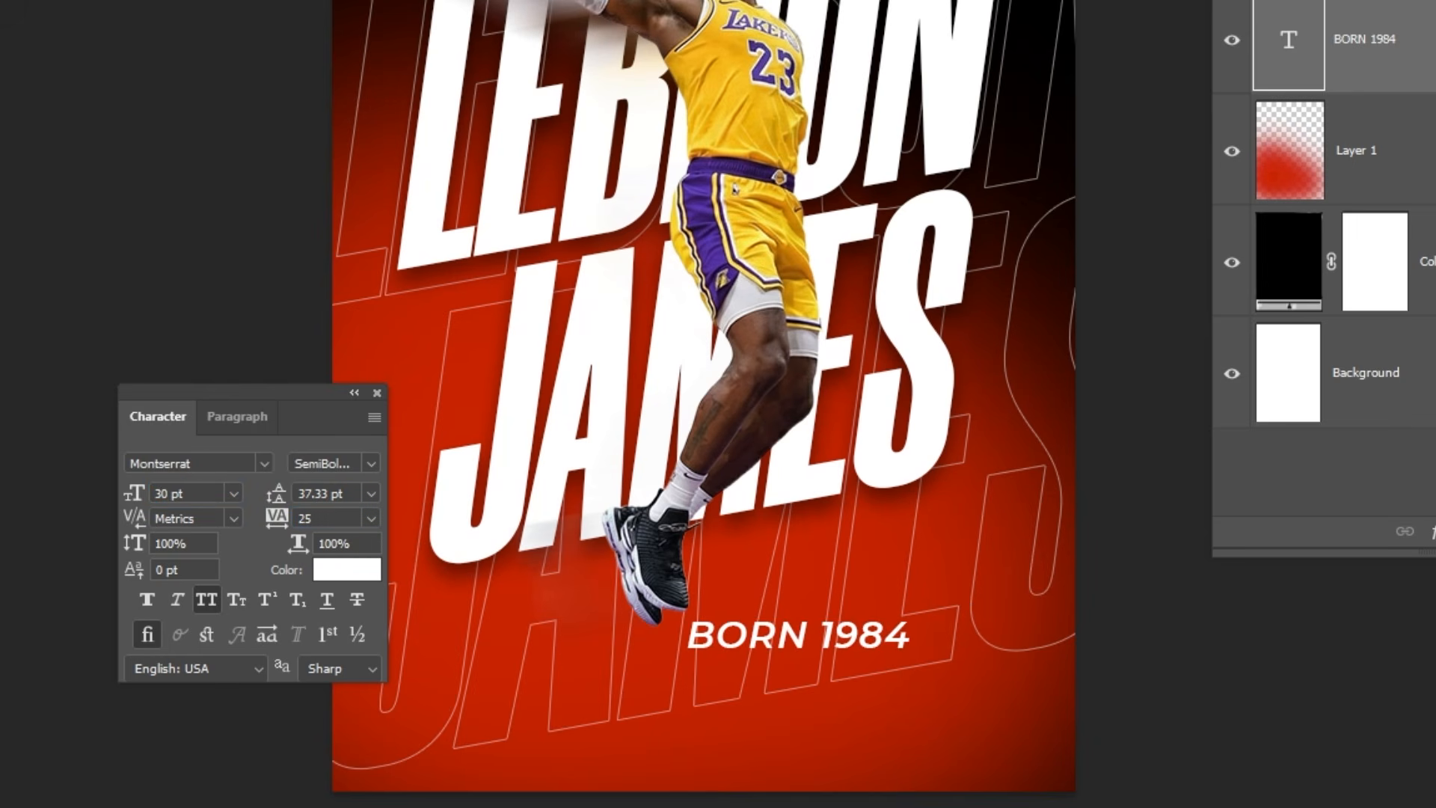
- Move the BORN 1984 text up beside the player's shoe and skew it upward to follow the slant of the big title
drag(787, 677, 804, 602)
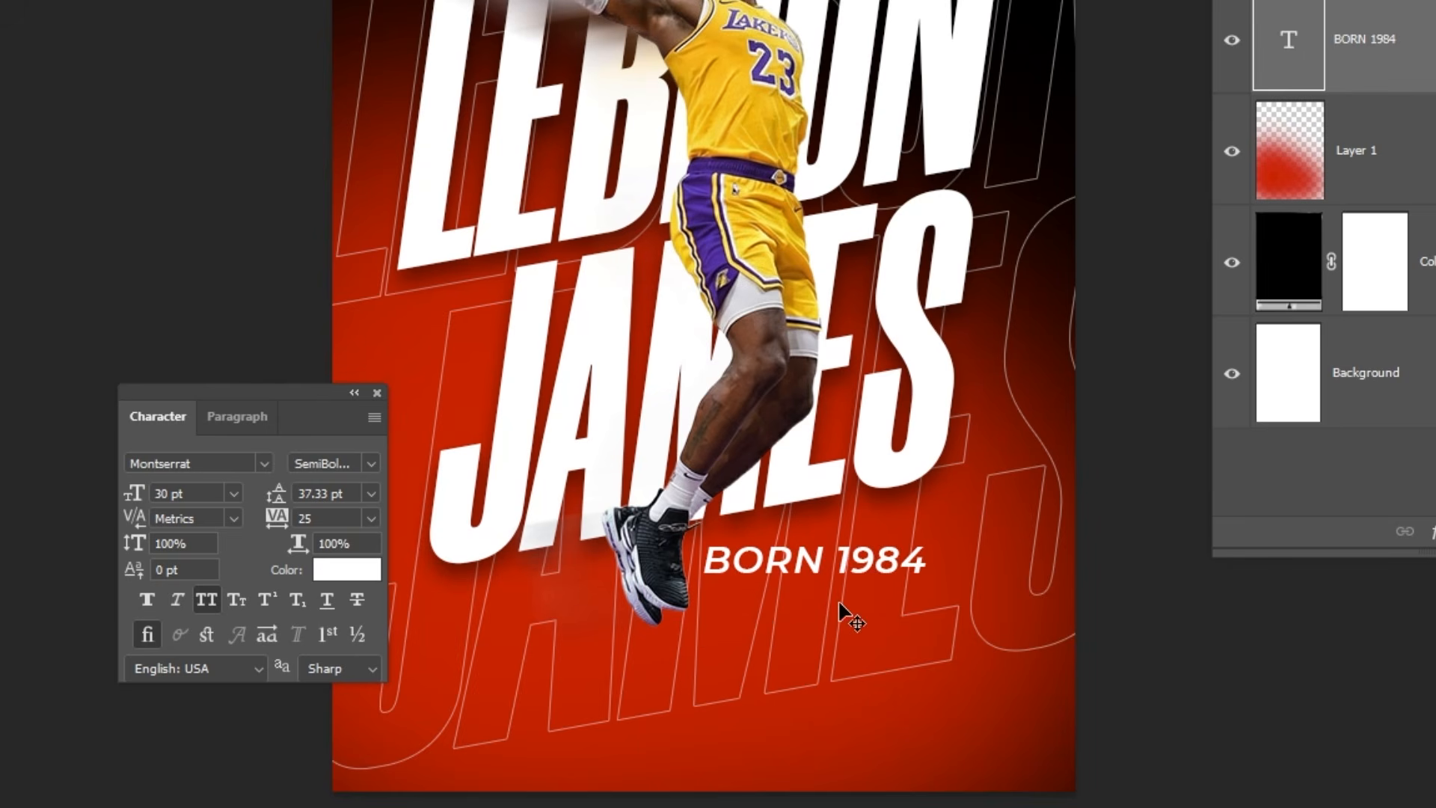
click(854, 572)
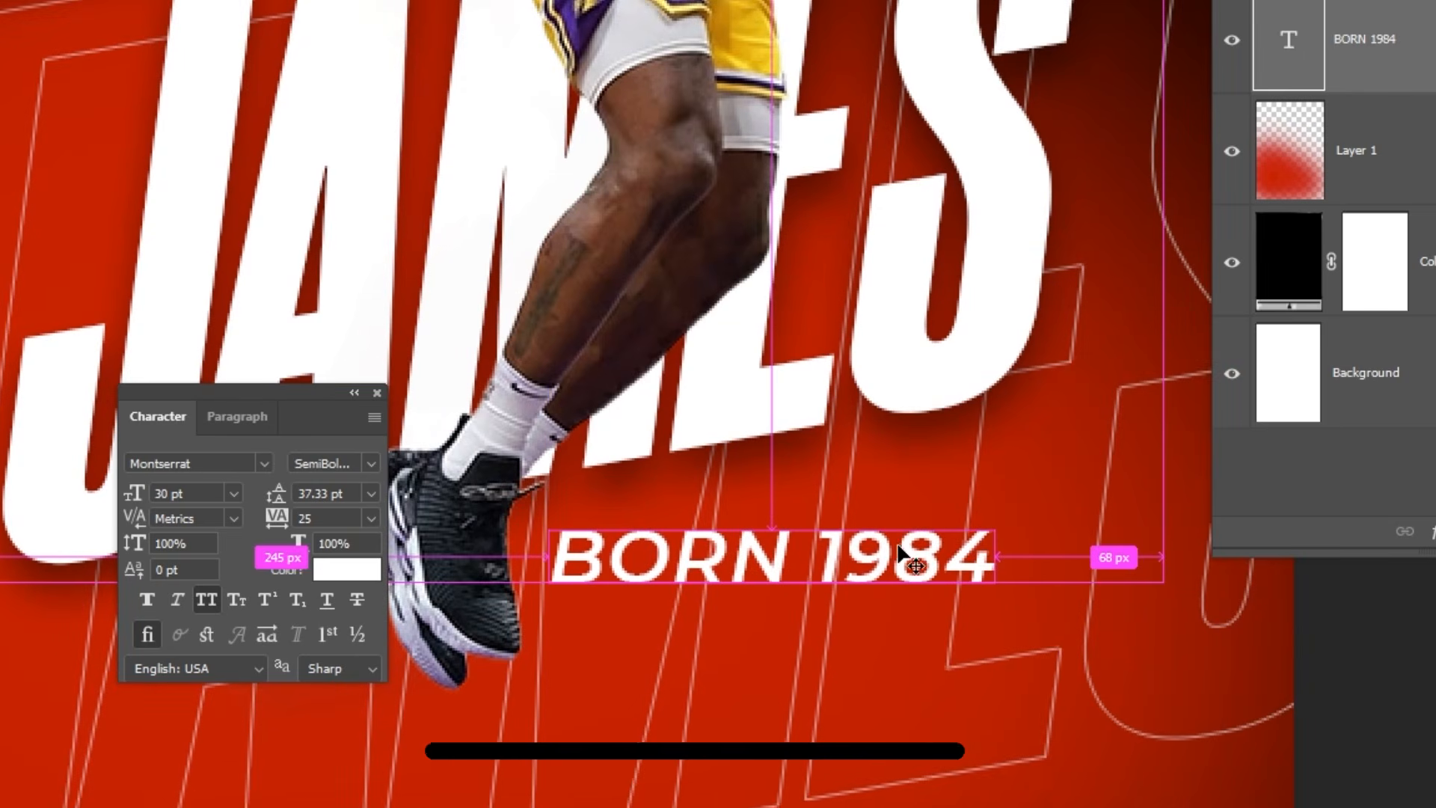
key(ctrl+t)
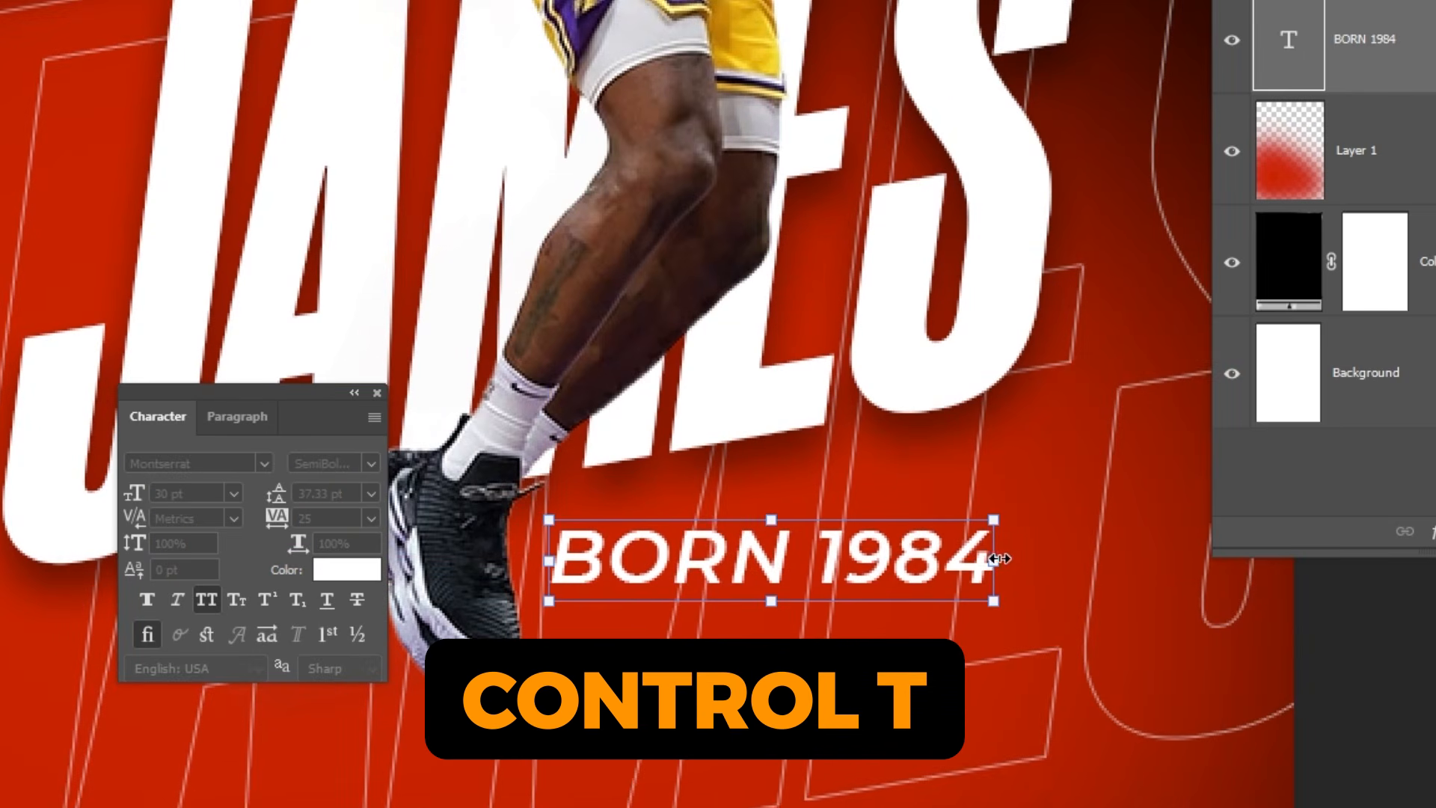
right_click(880, 552)
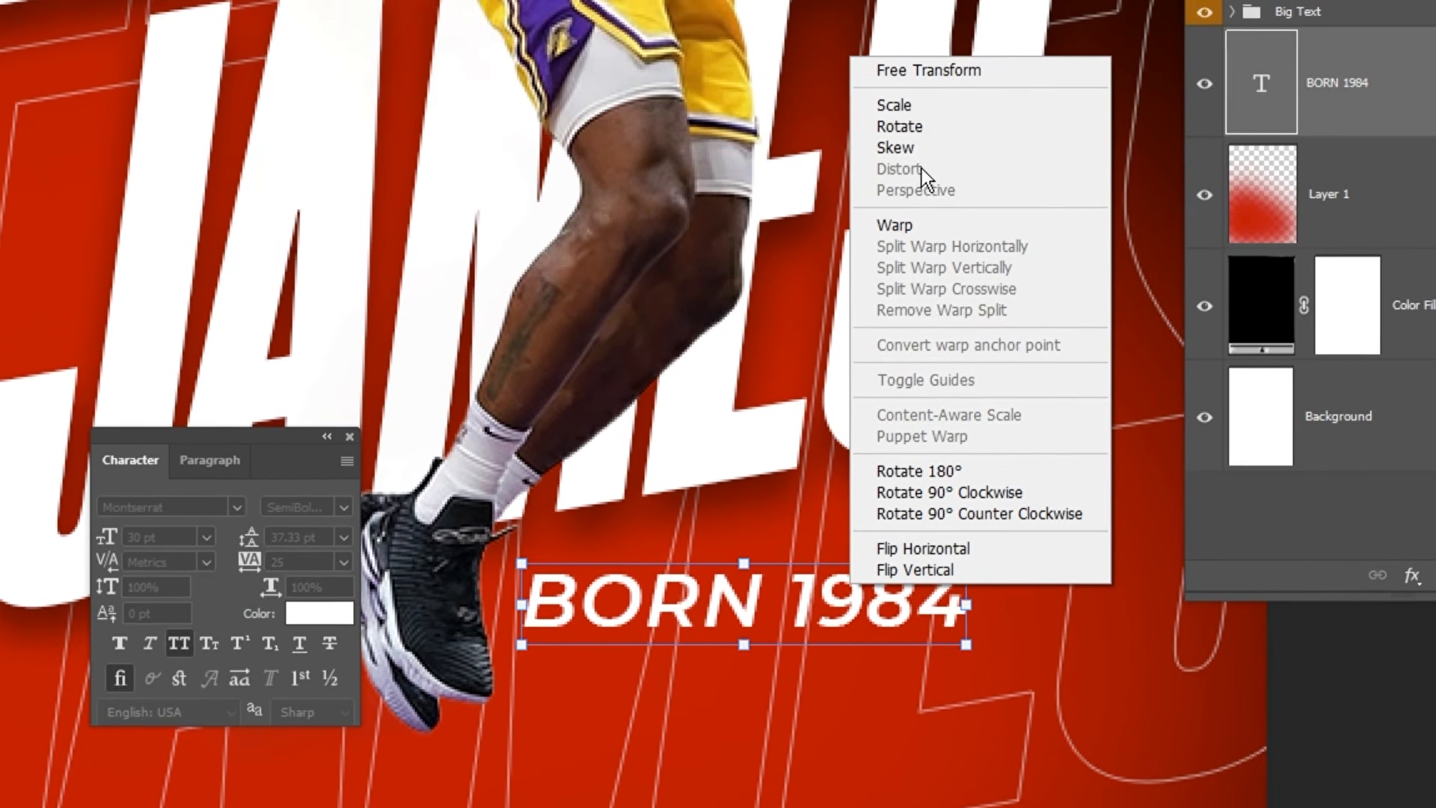
click(922, 104)
drag(970, 647, 967, 556)
key(Return)
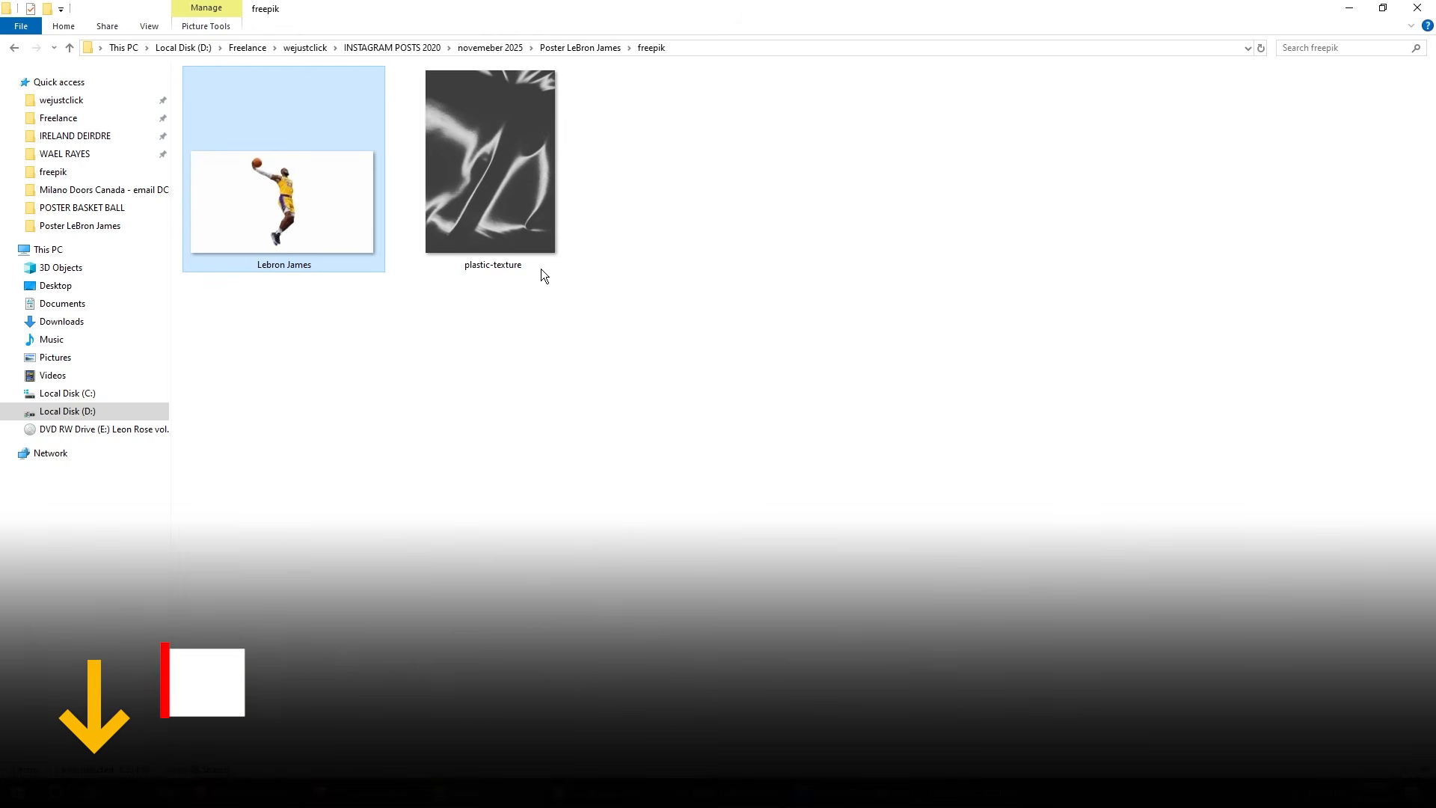
- Place the plastic-texture image from the freepik folder above the BORN 1984 layer and enlarge it to cover the poster
drag(541, 267, 675, 440)
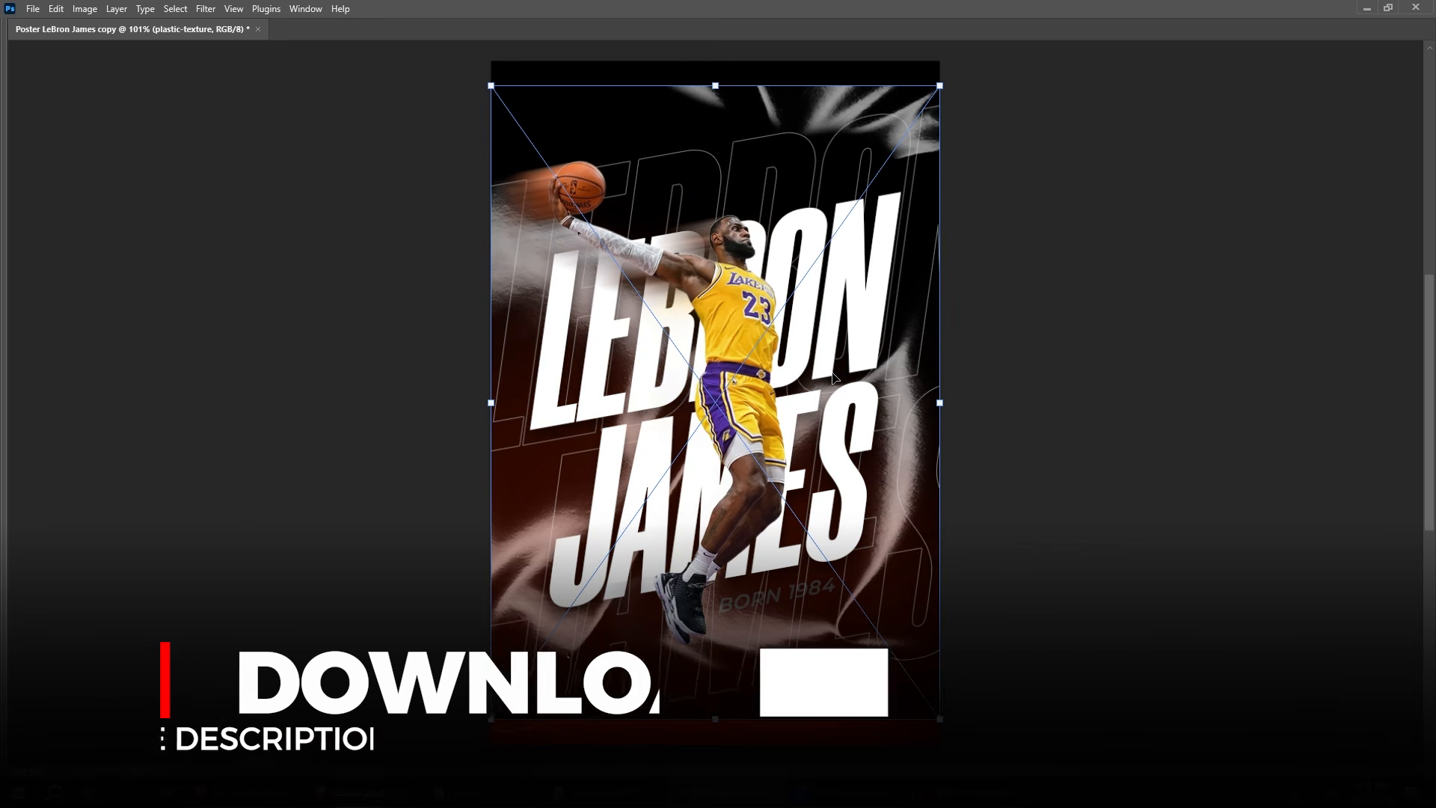
drag(940, 719, 956, 744)
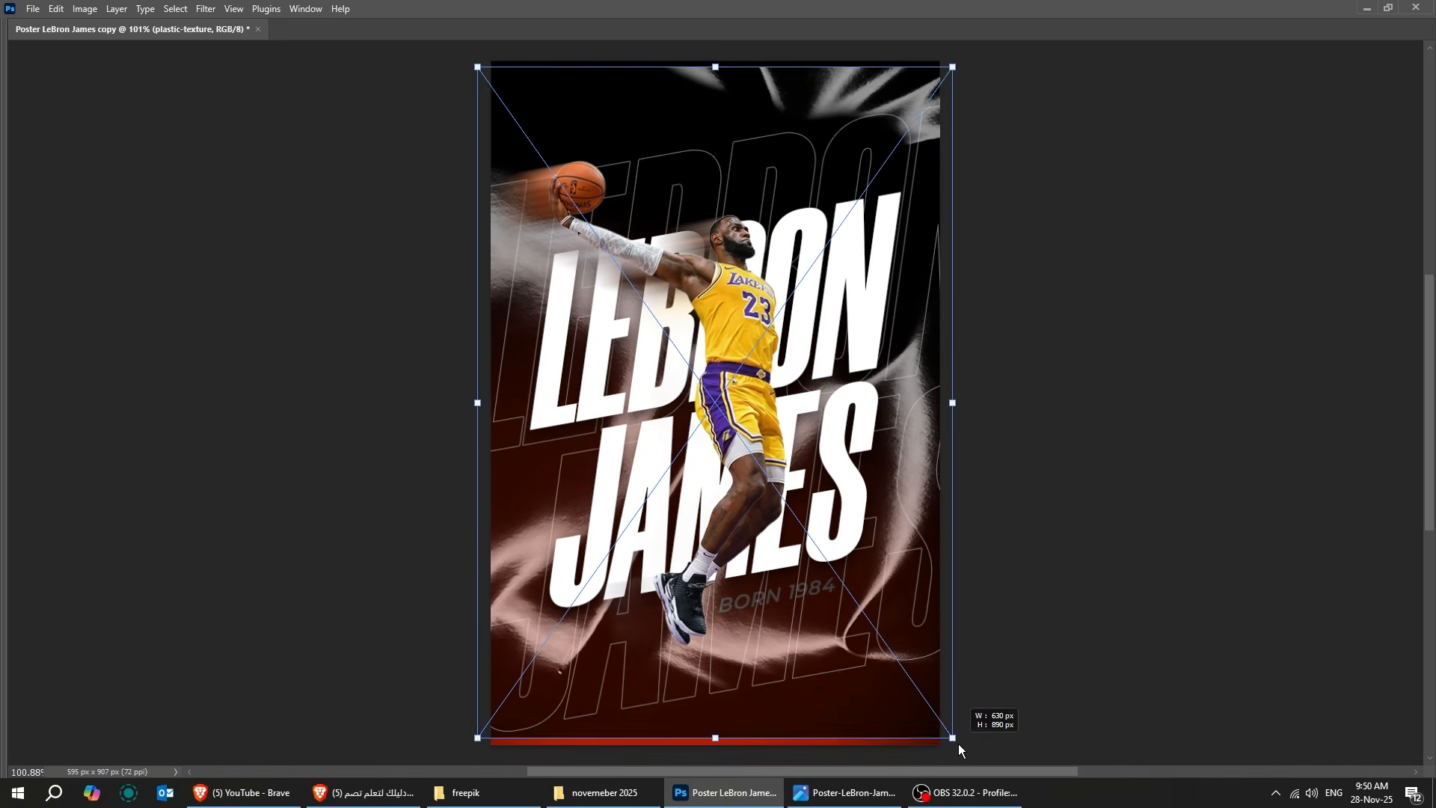
key(Return)
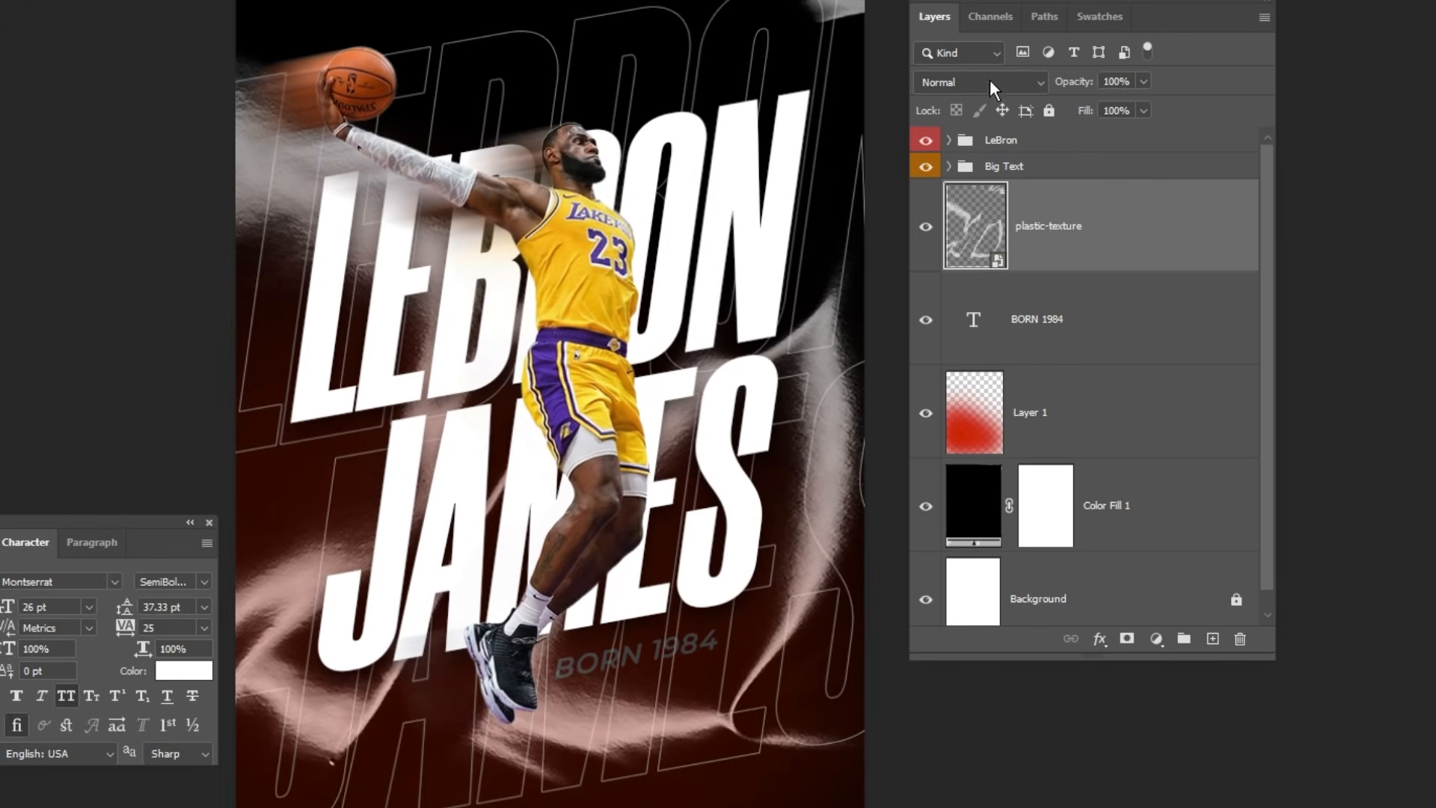
- Set the plastic-texture layer's blend mode to Screen and move it above the LeBron group
click(989, 79)
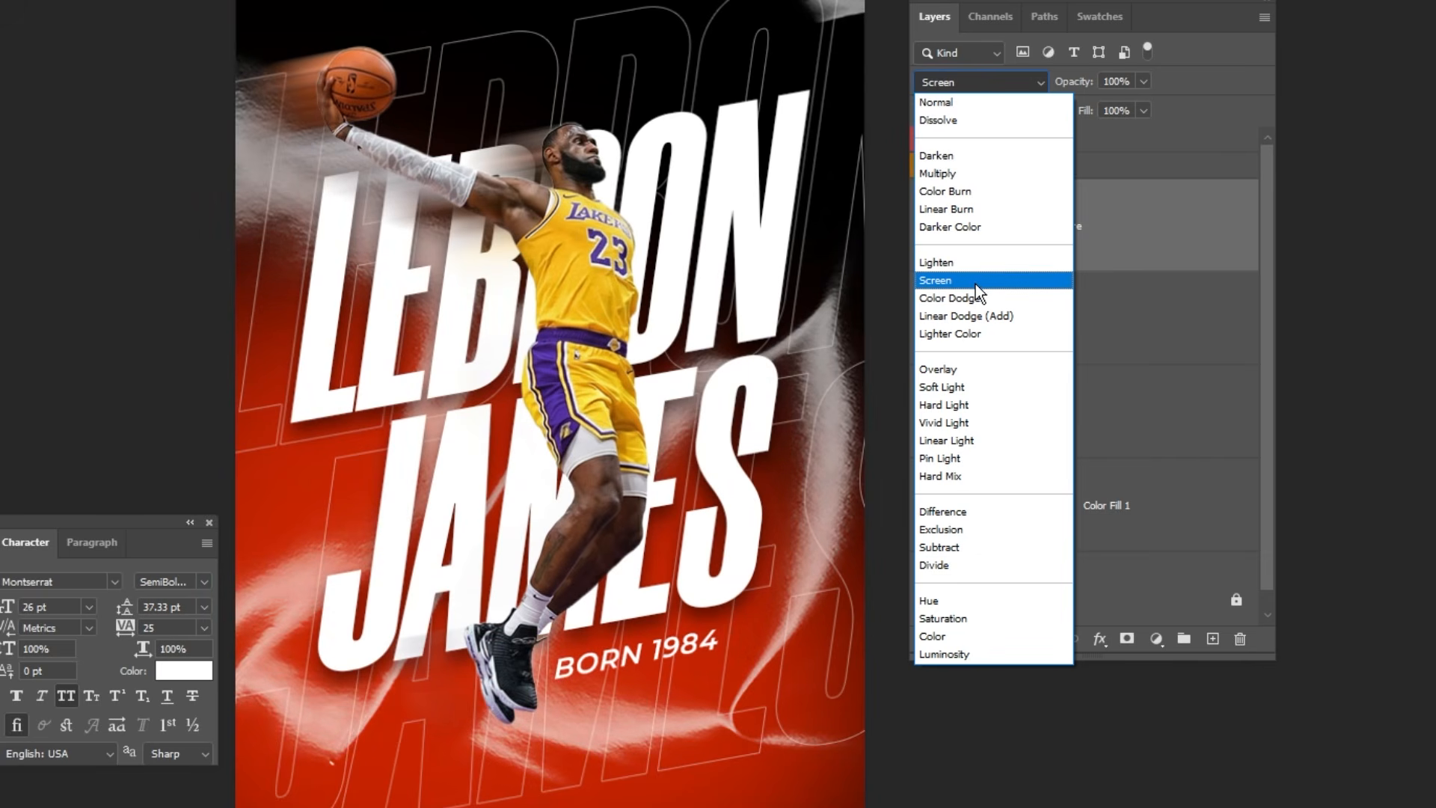
click(975, 284)
drag(1106, 250, 1093, 119)
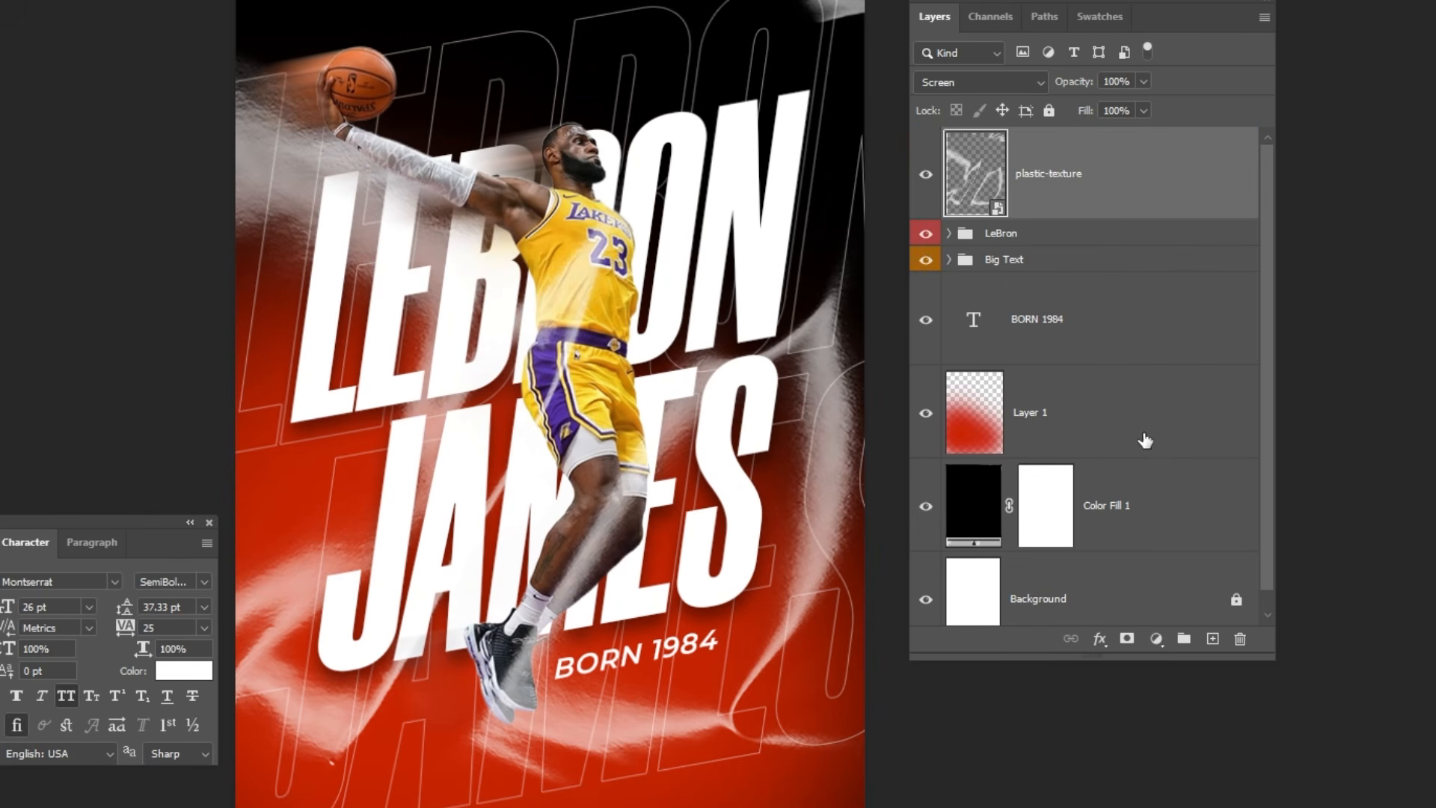
- Add a layer mask to plastic-texture and brush black over the player, title and upper areas, leaving faint streaks near the lower edges
click(1127, 640)
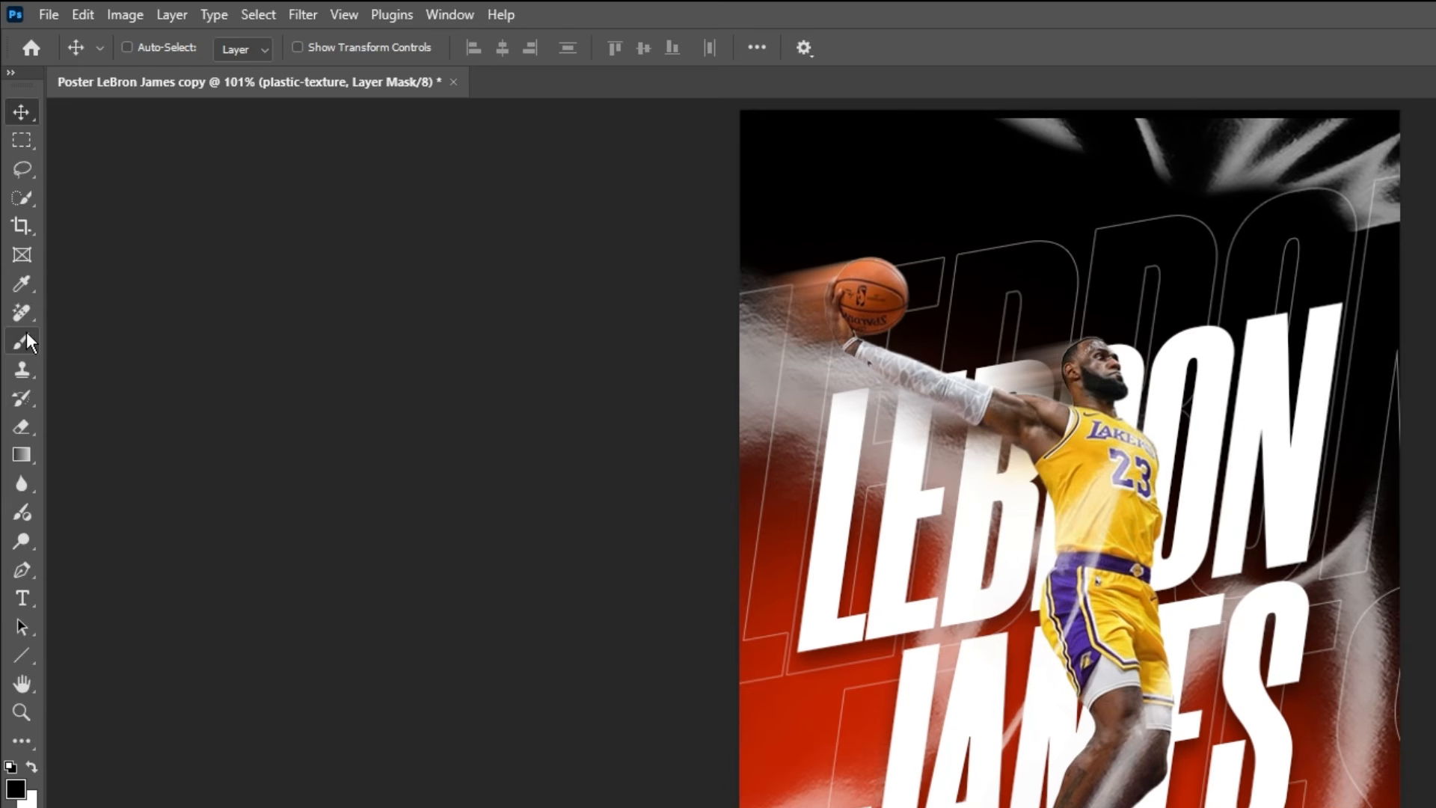
key(b)
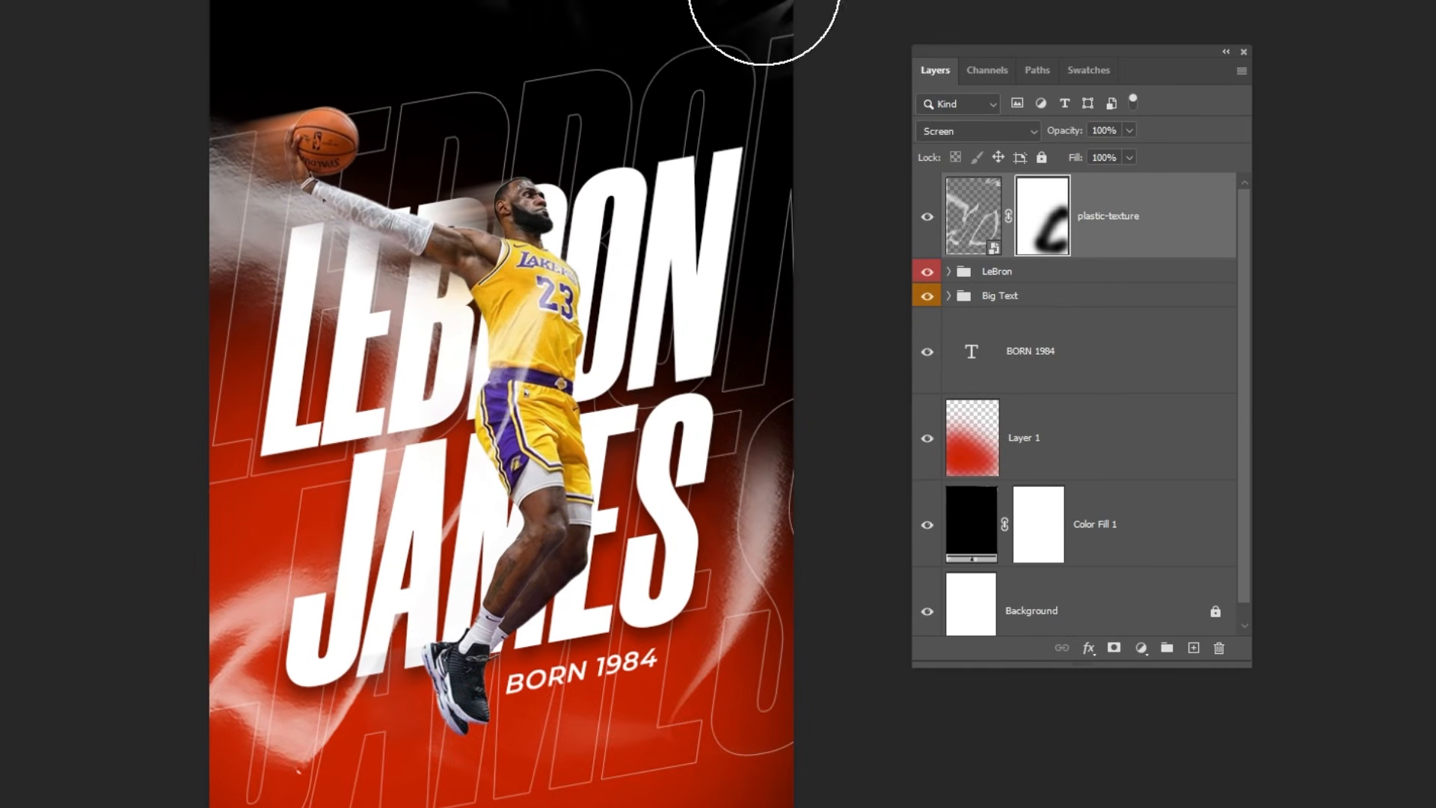
mouse_move(201, 157)
mouse_down()
mouse_move(516, 257)
mouse_move(513, 438)
mouse_move(483, 476)
mouse_move(257, 597)
mouse_move(390, 668)
mouse_move(401, 688)
mouse_move(378, 767)
mouse_up()
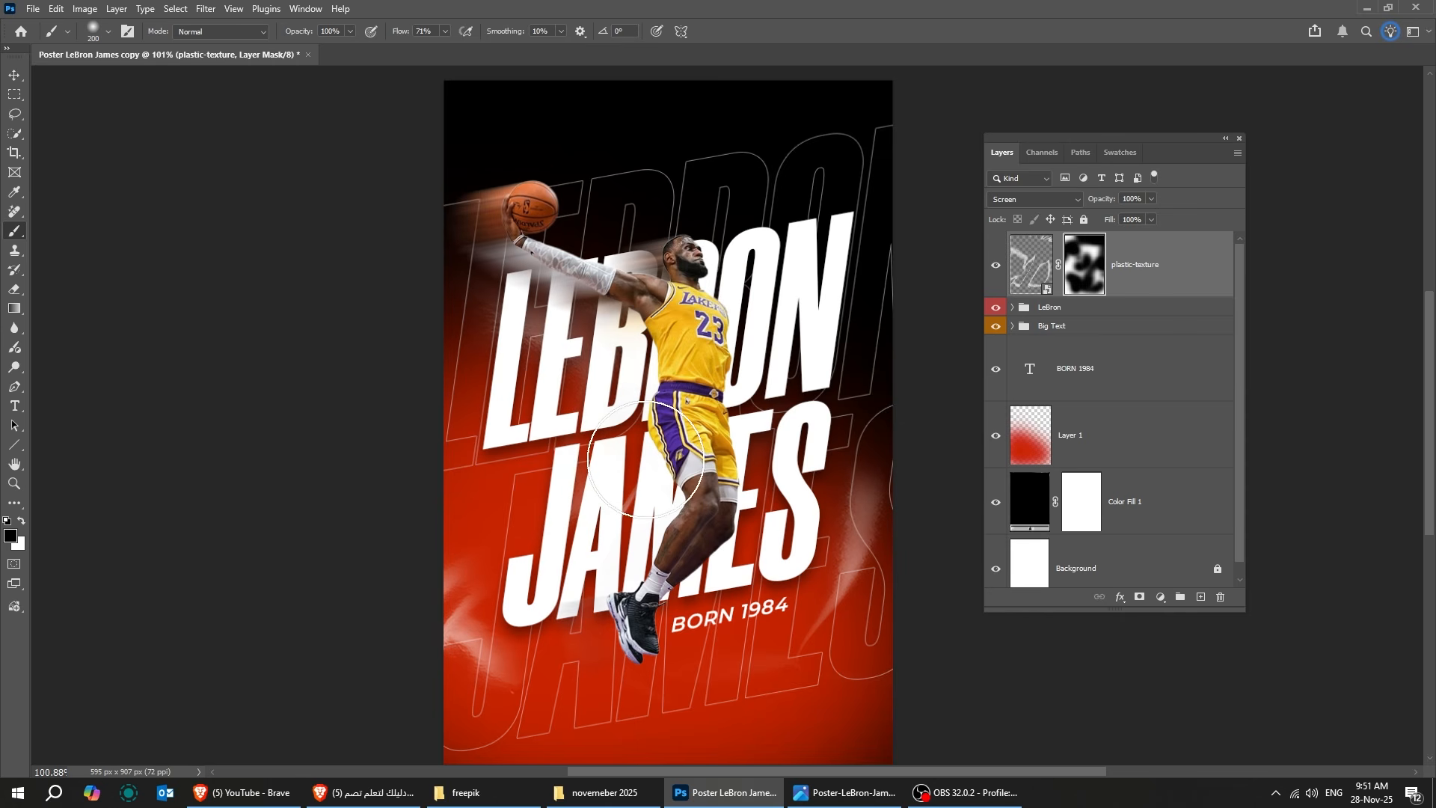
click(10, 78)
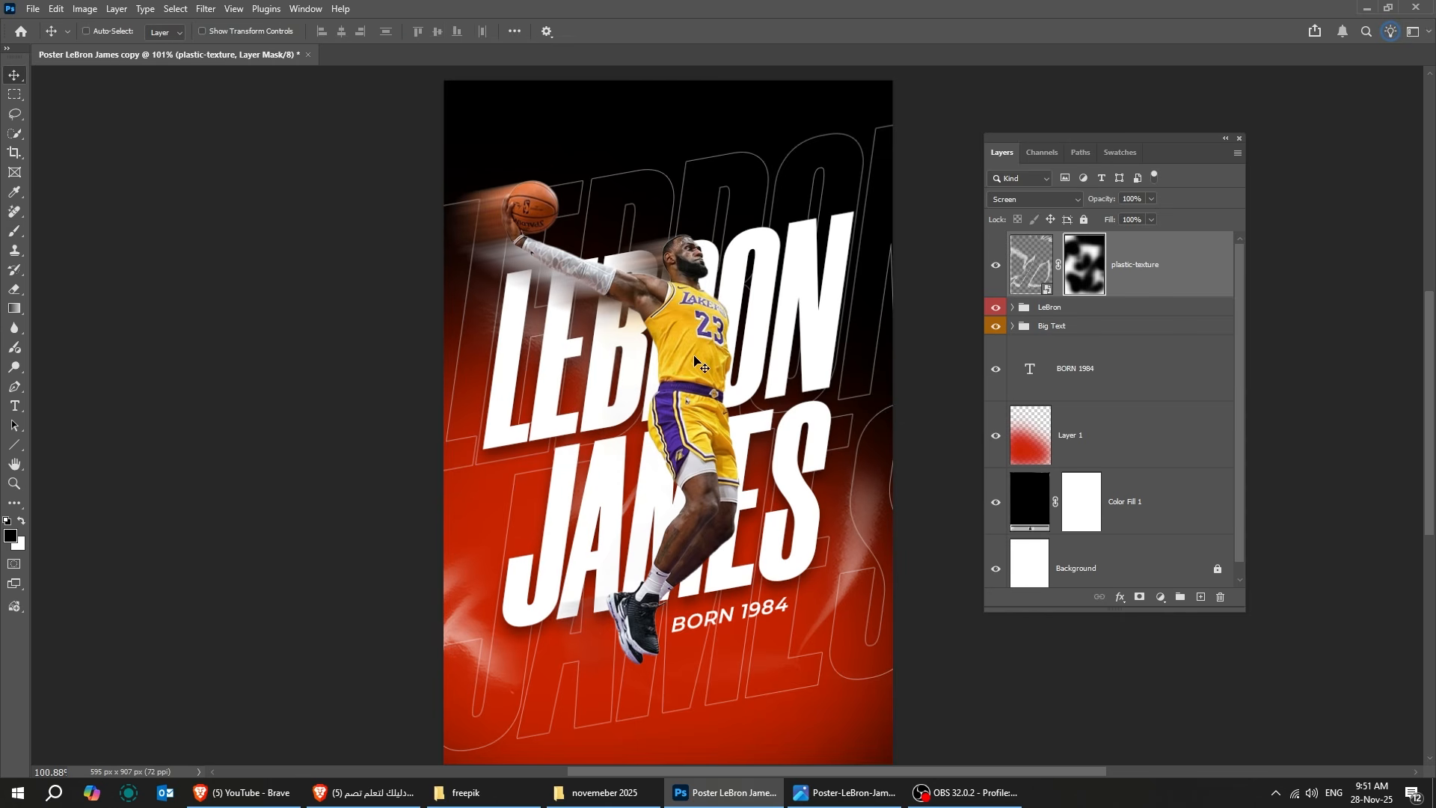